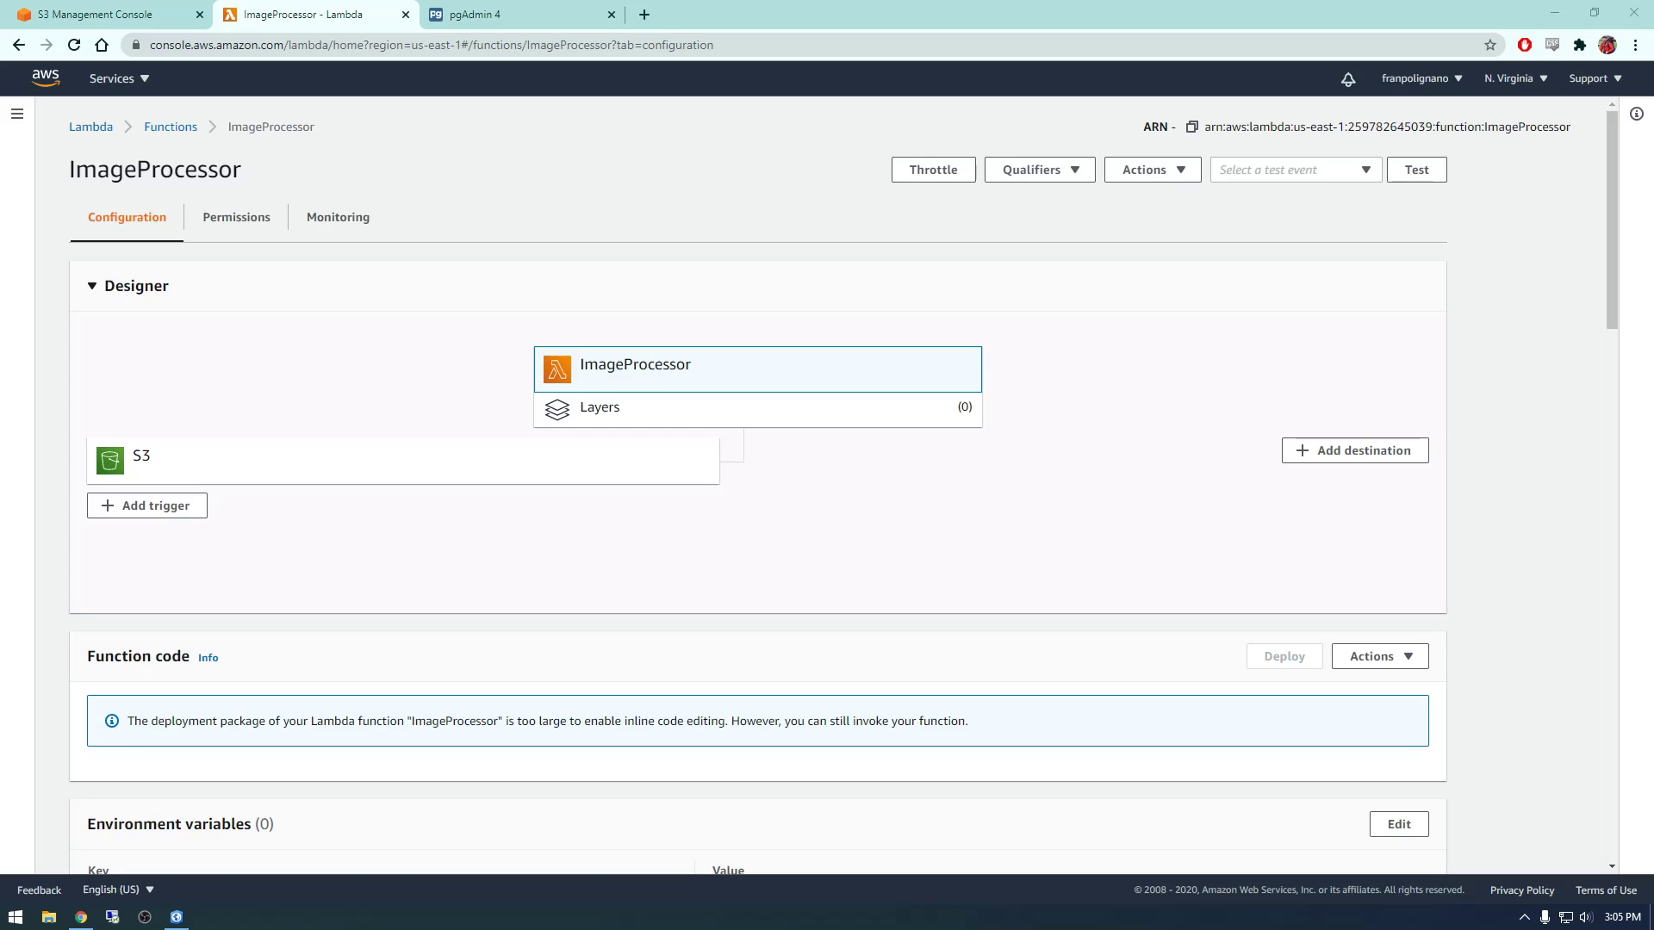
Step: Open DJI_0243's Properties Details and locate its GPS latitude and longitude values
key(alt+Tab)
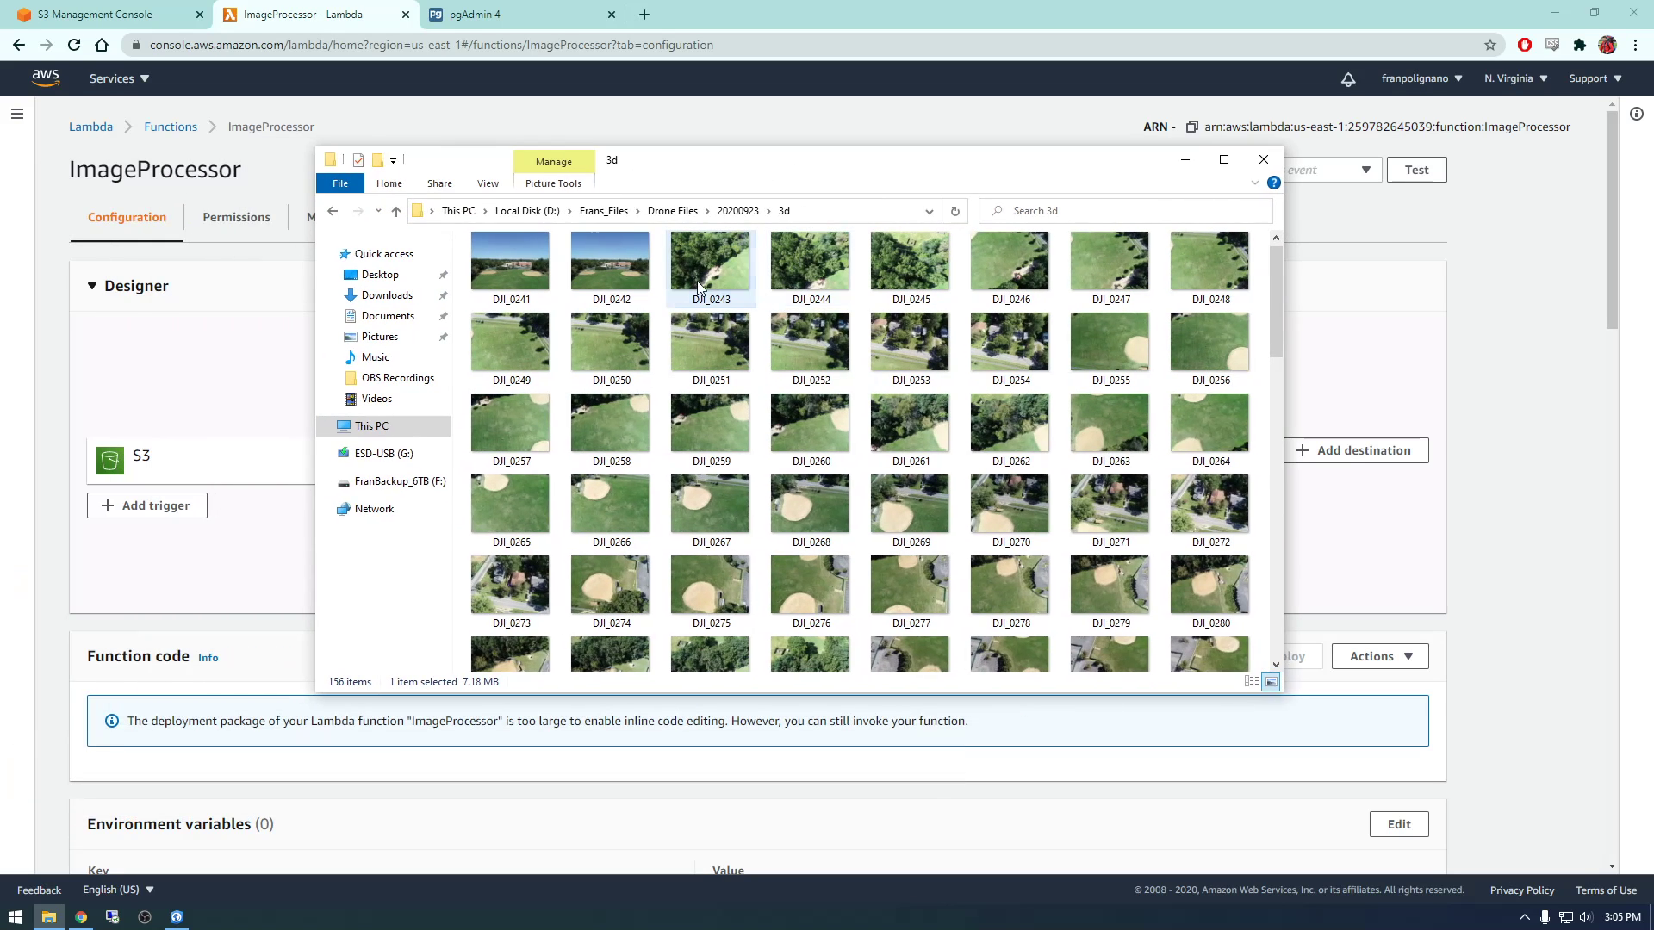
right_click(725, 282)
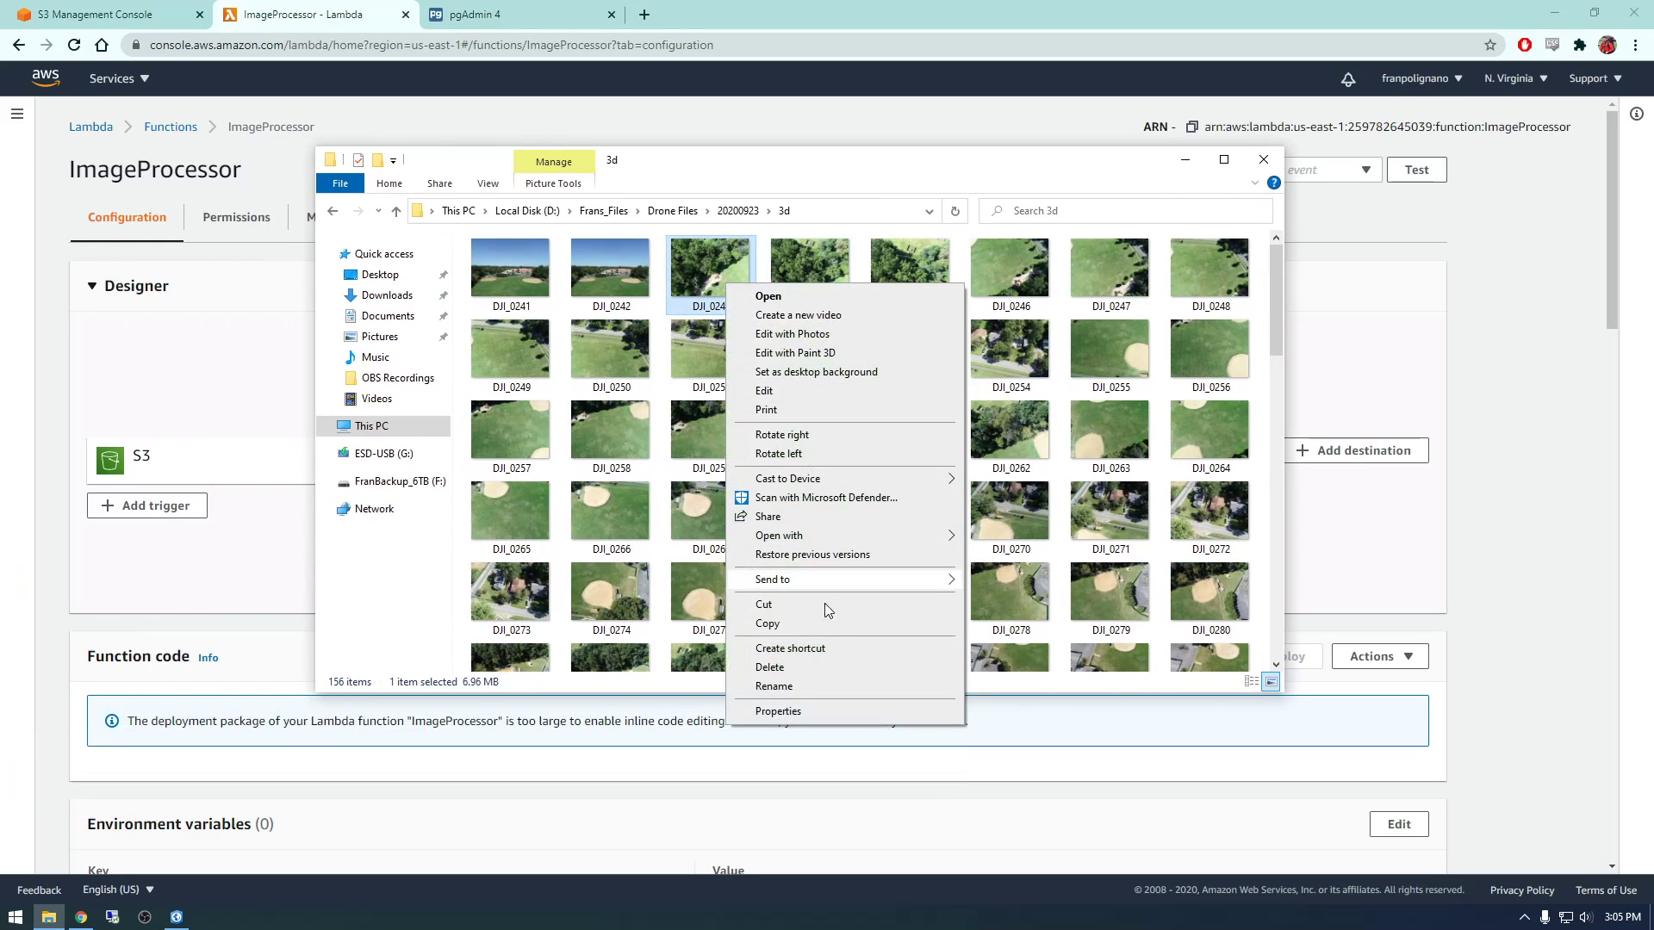
click(795, 715)
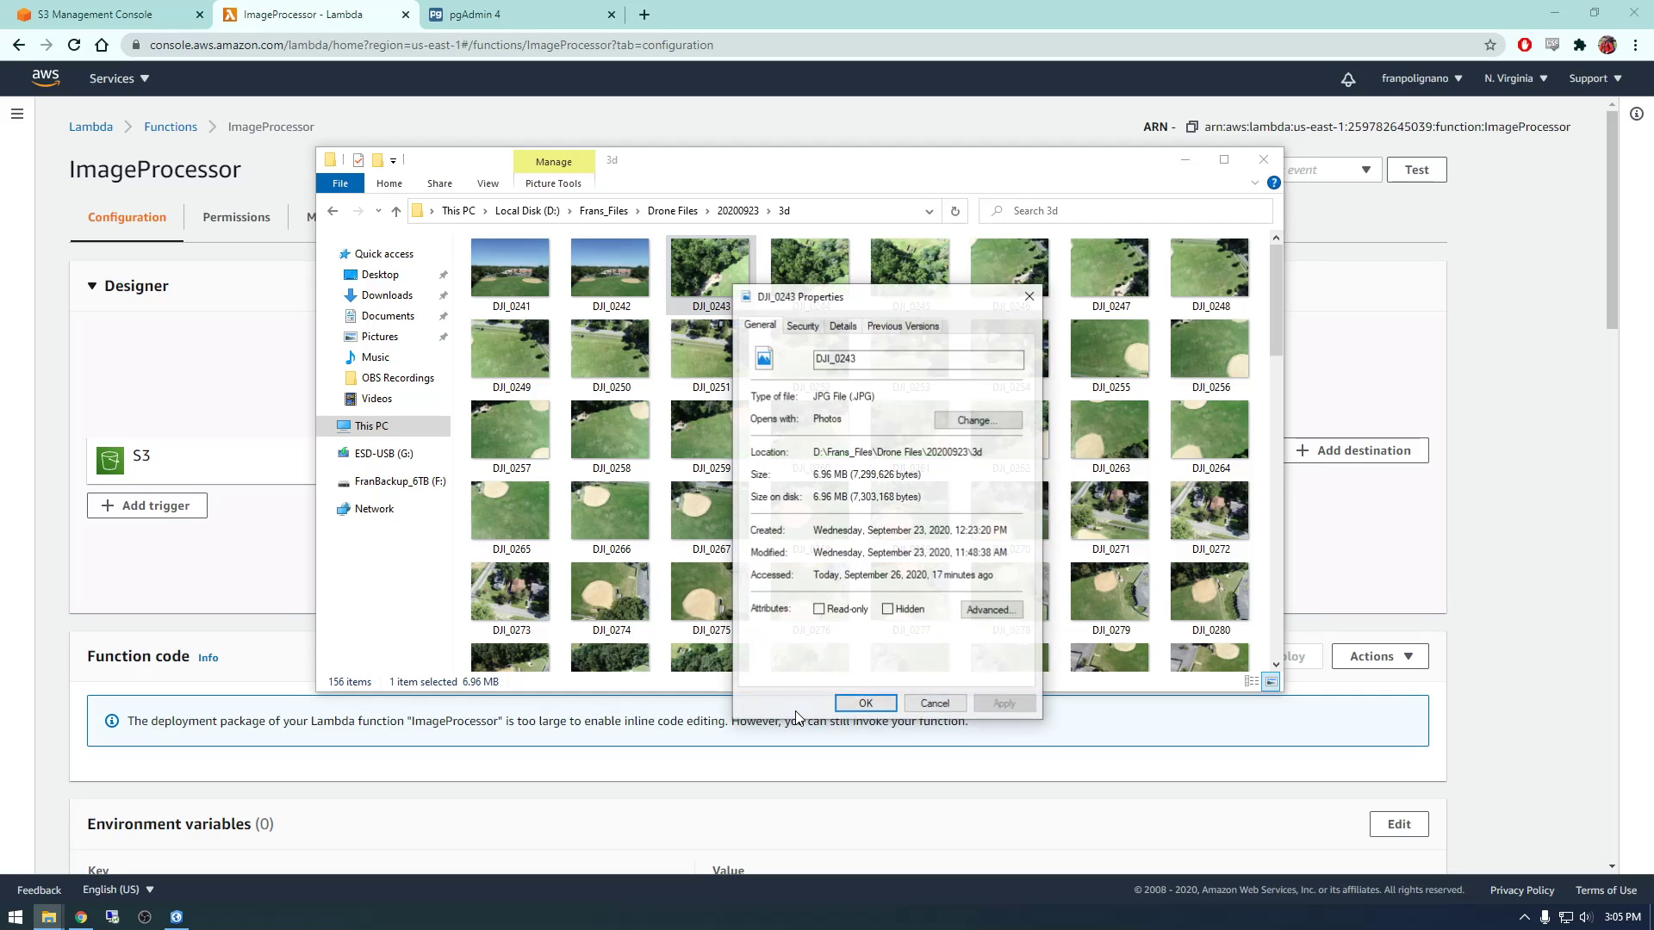
click(803, 325)
scroll(878, 569, down, 3)
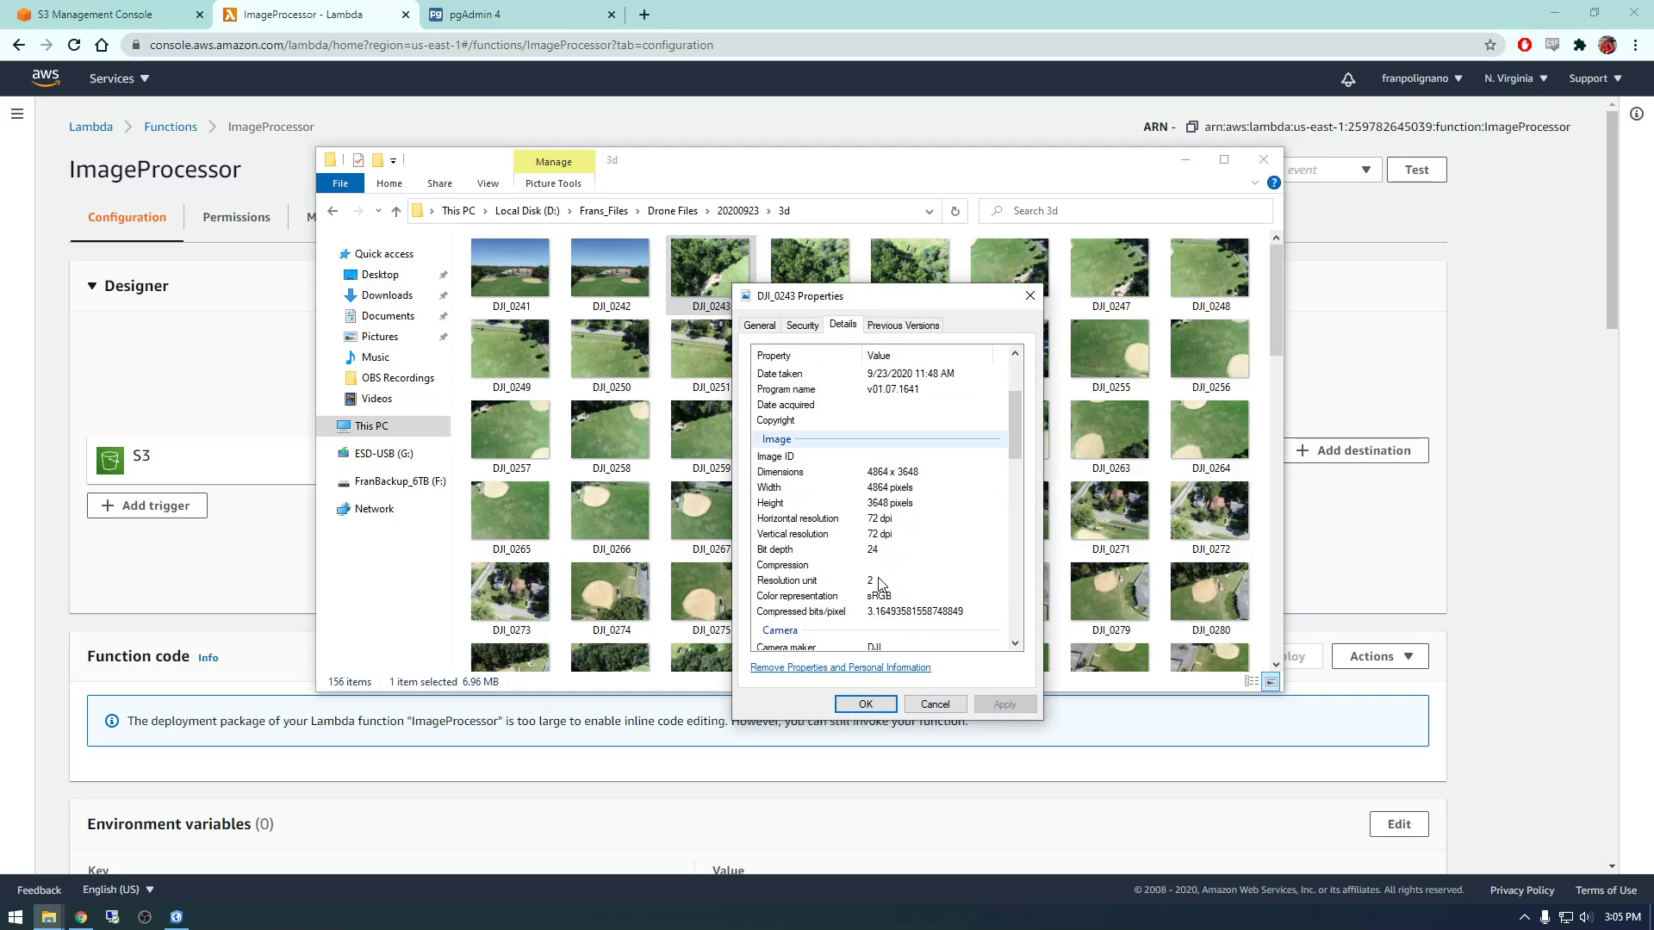
scroll(881, 581, down, 1)
scroll(888, 594, down, 2)
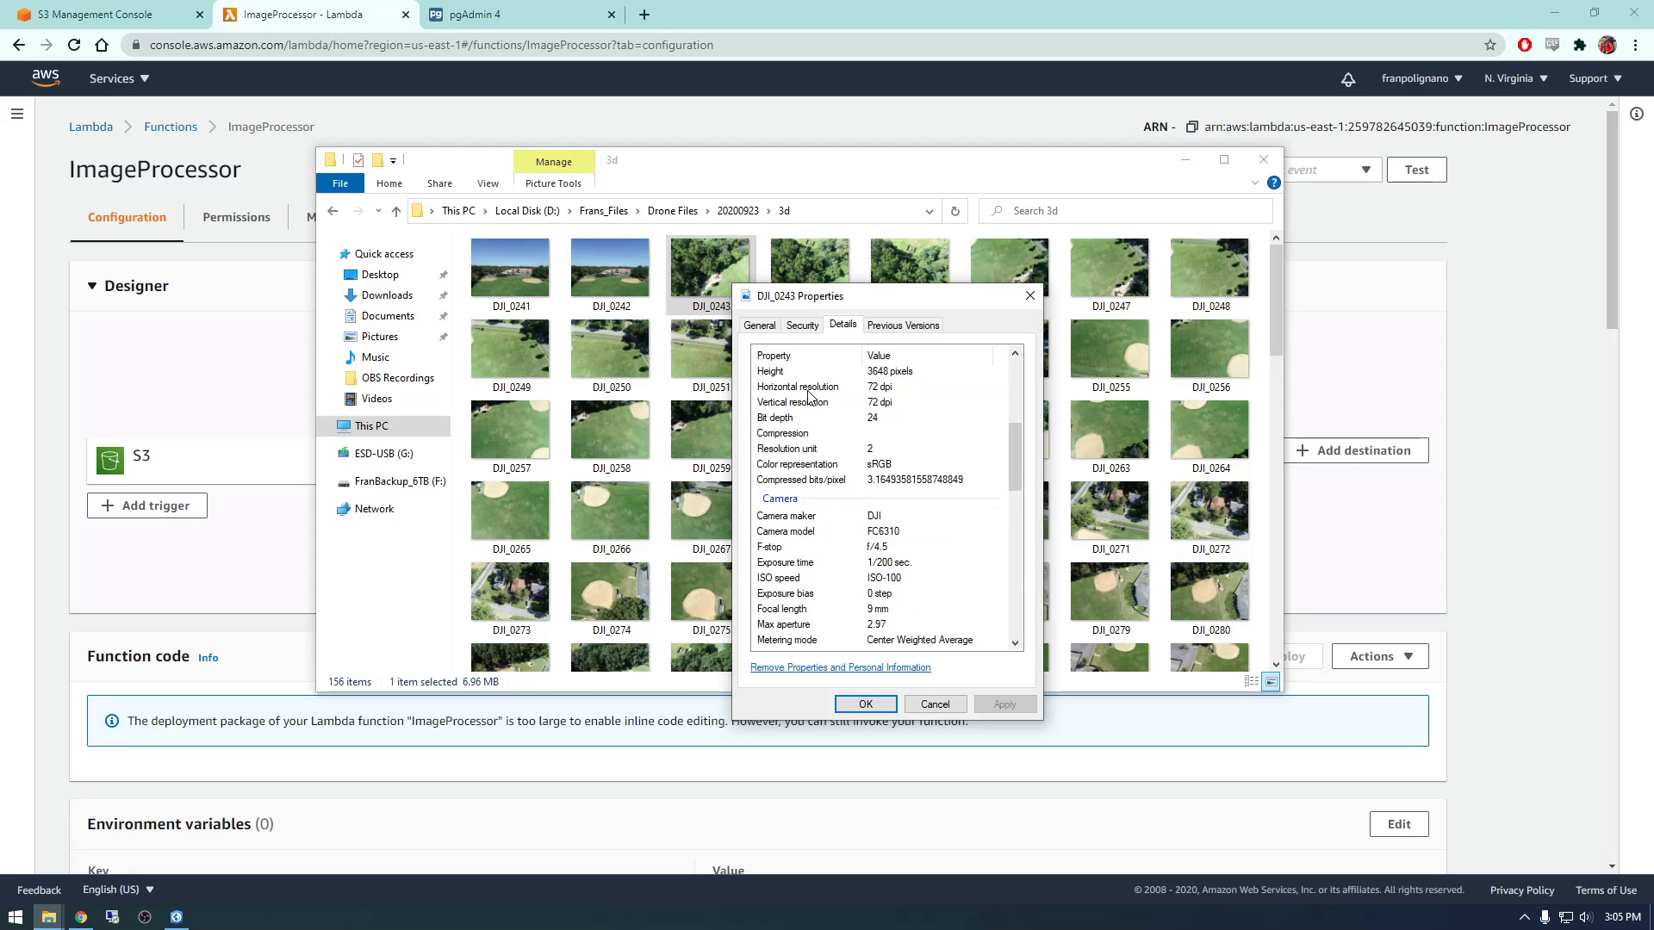
scroll(834, 520, down, 3)
click(838, 564)
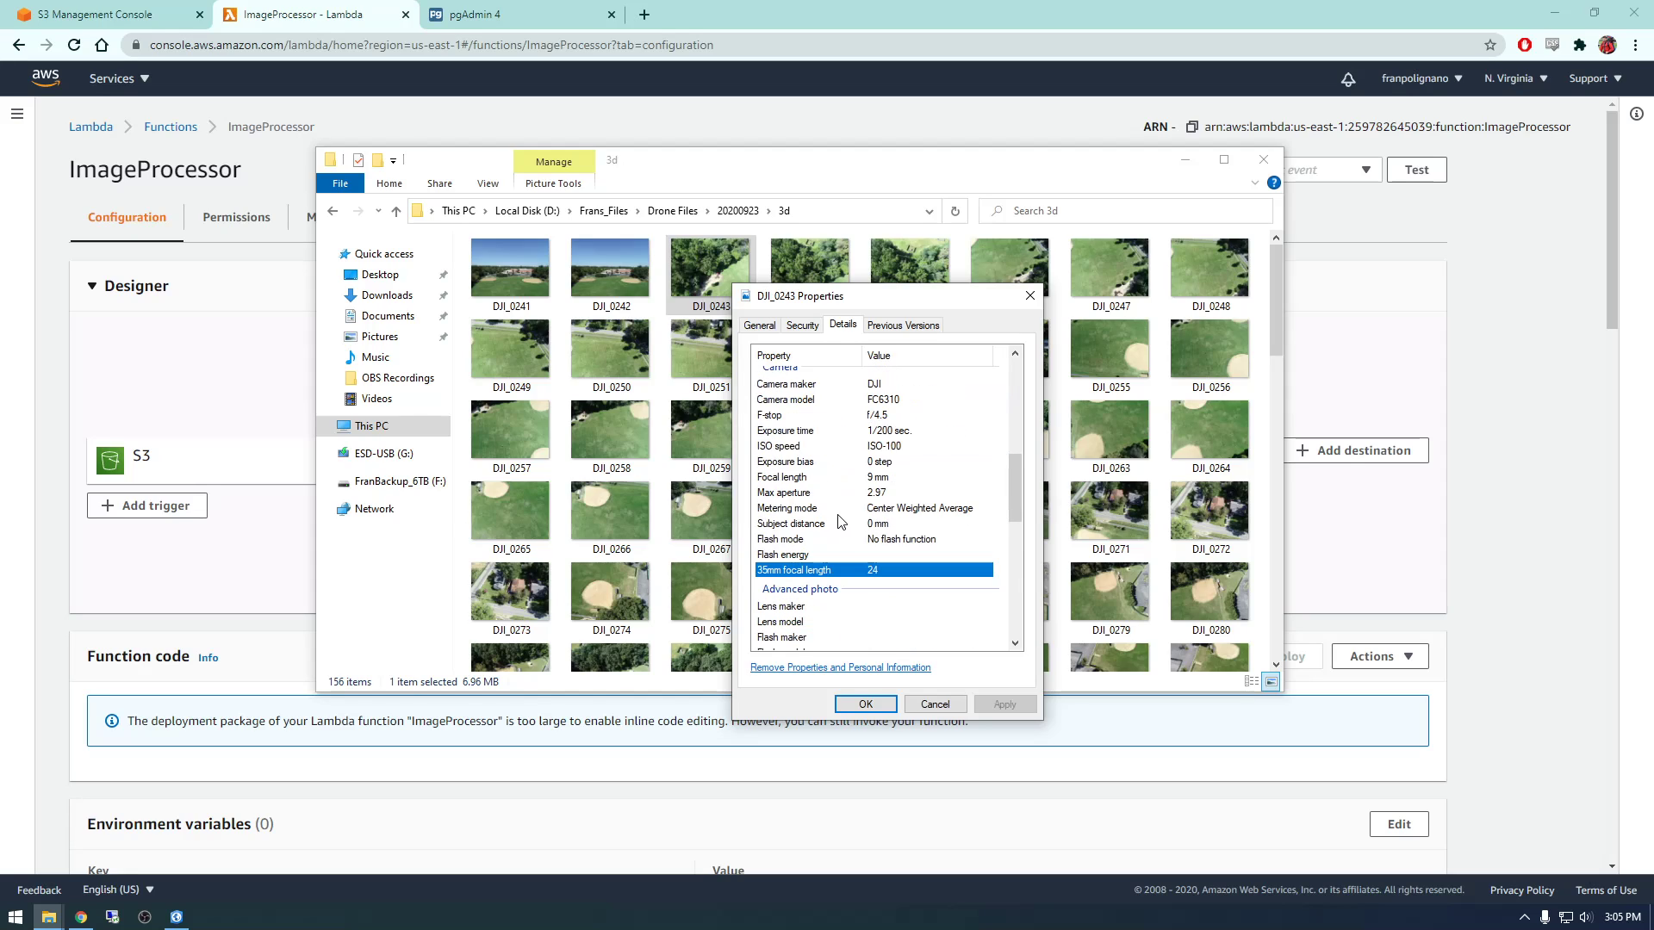
scroll(843, 523, down, 3)
scroll(842, 522, down, 3)
scroll(843, 522, down, 2)
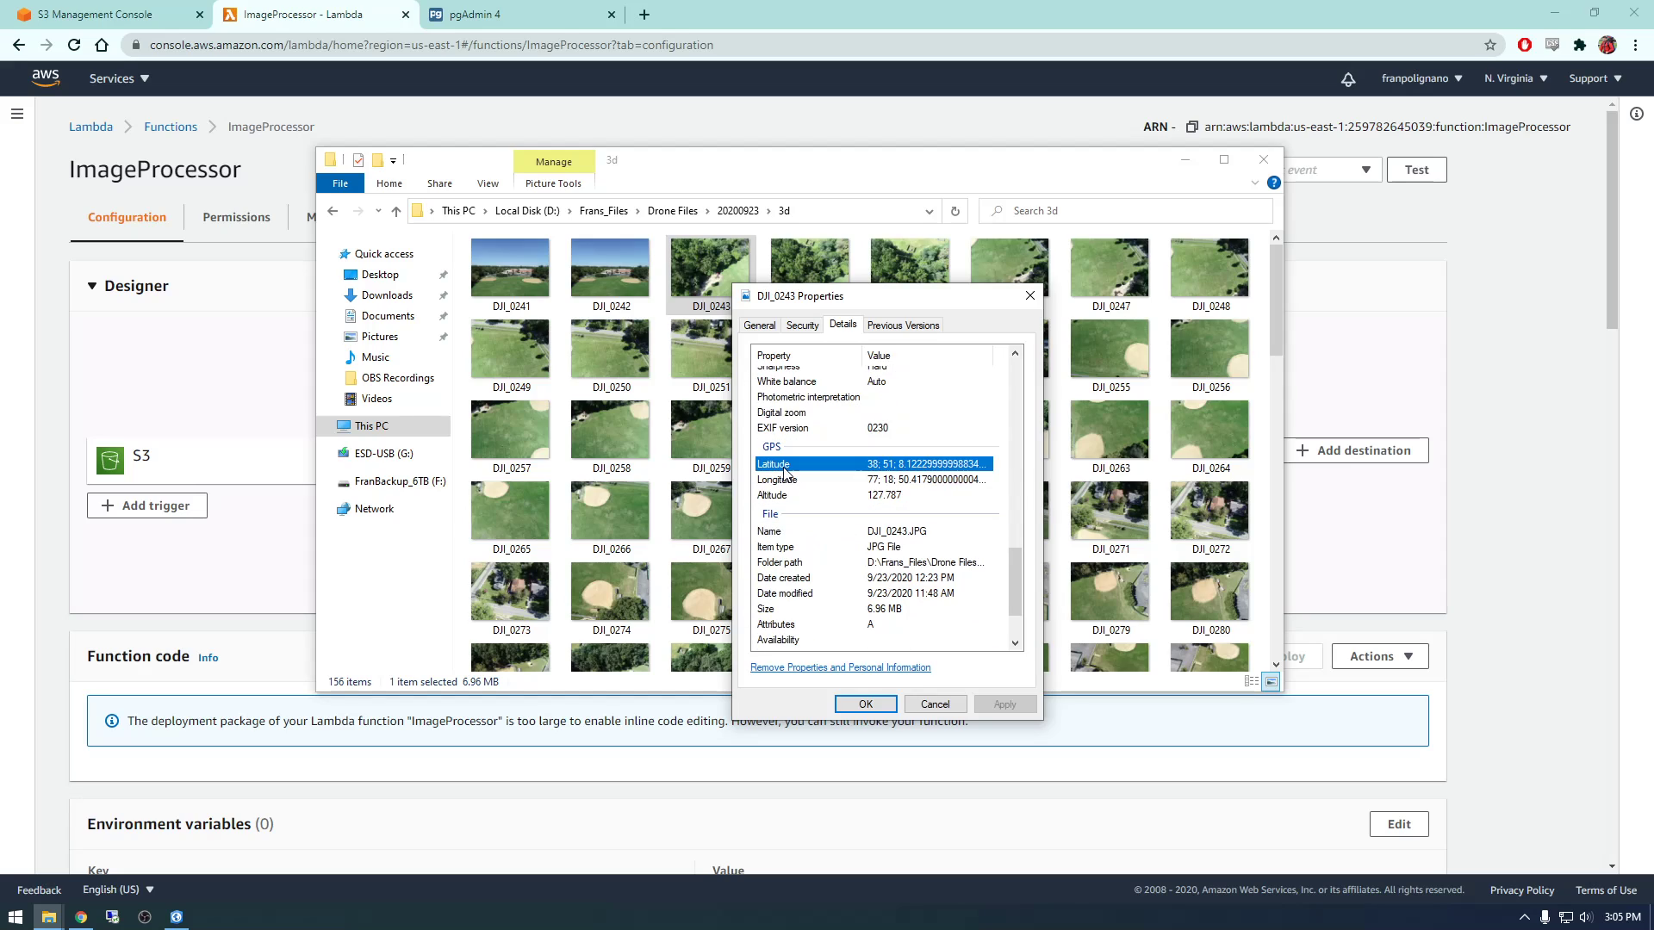
click(778, 480)
click(863, 465)
Step: Rerun SELECT * FROM dronedata in pgAdmin and widen the geom column
click(491, 19)
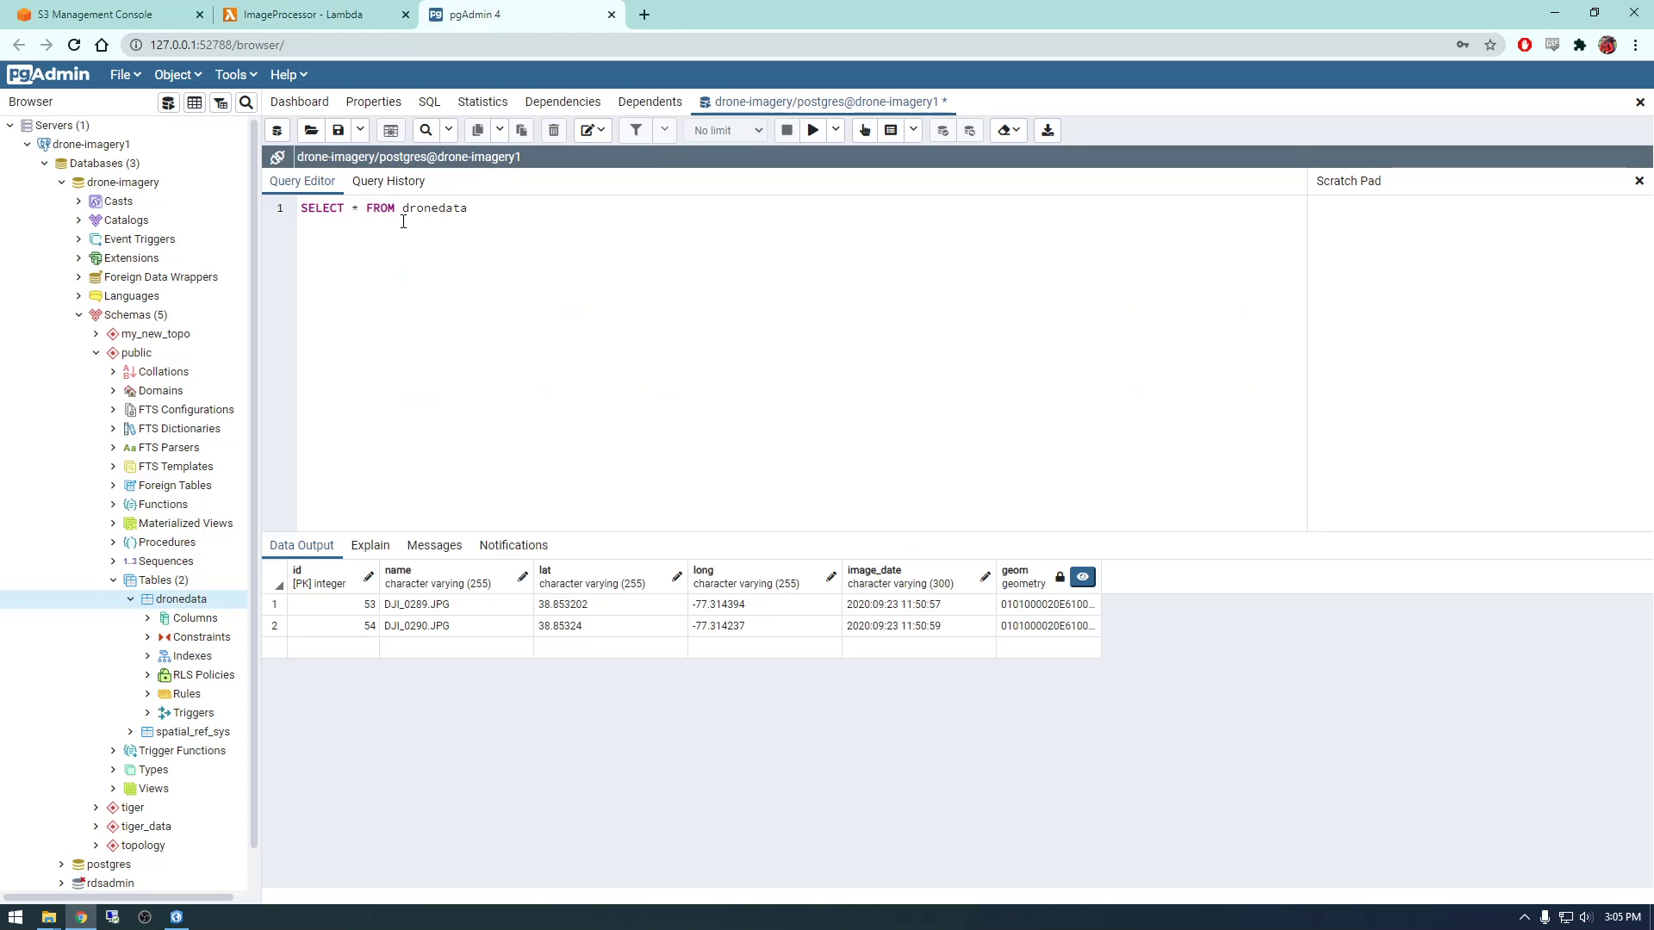
click(811, 129)
drag(1102, 569, 1171, 569)
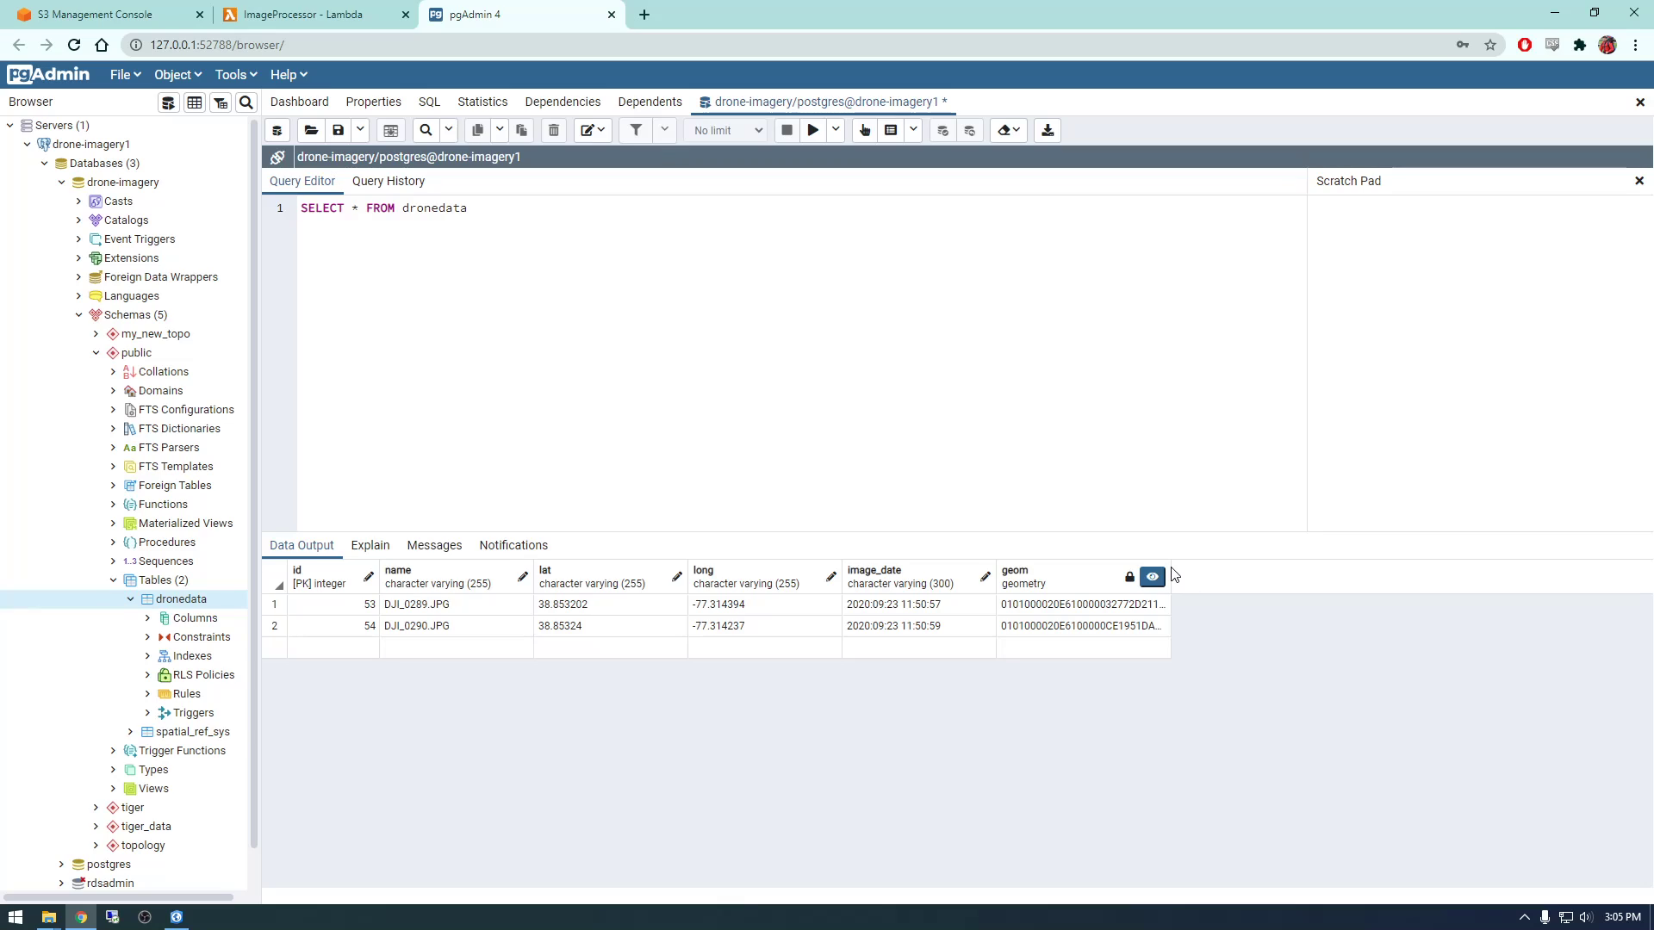
drag(1171, 568, 1153, 568)
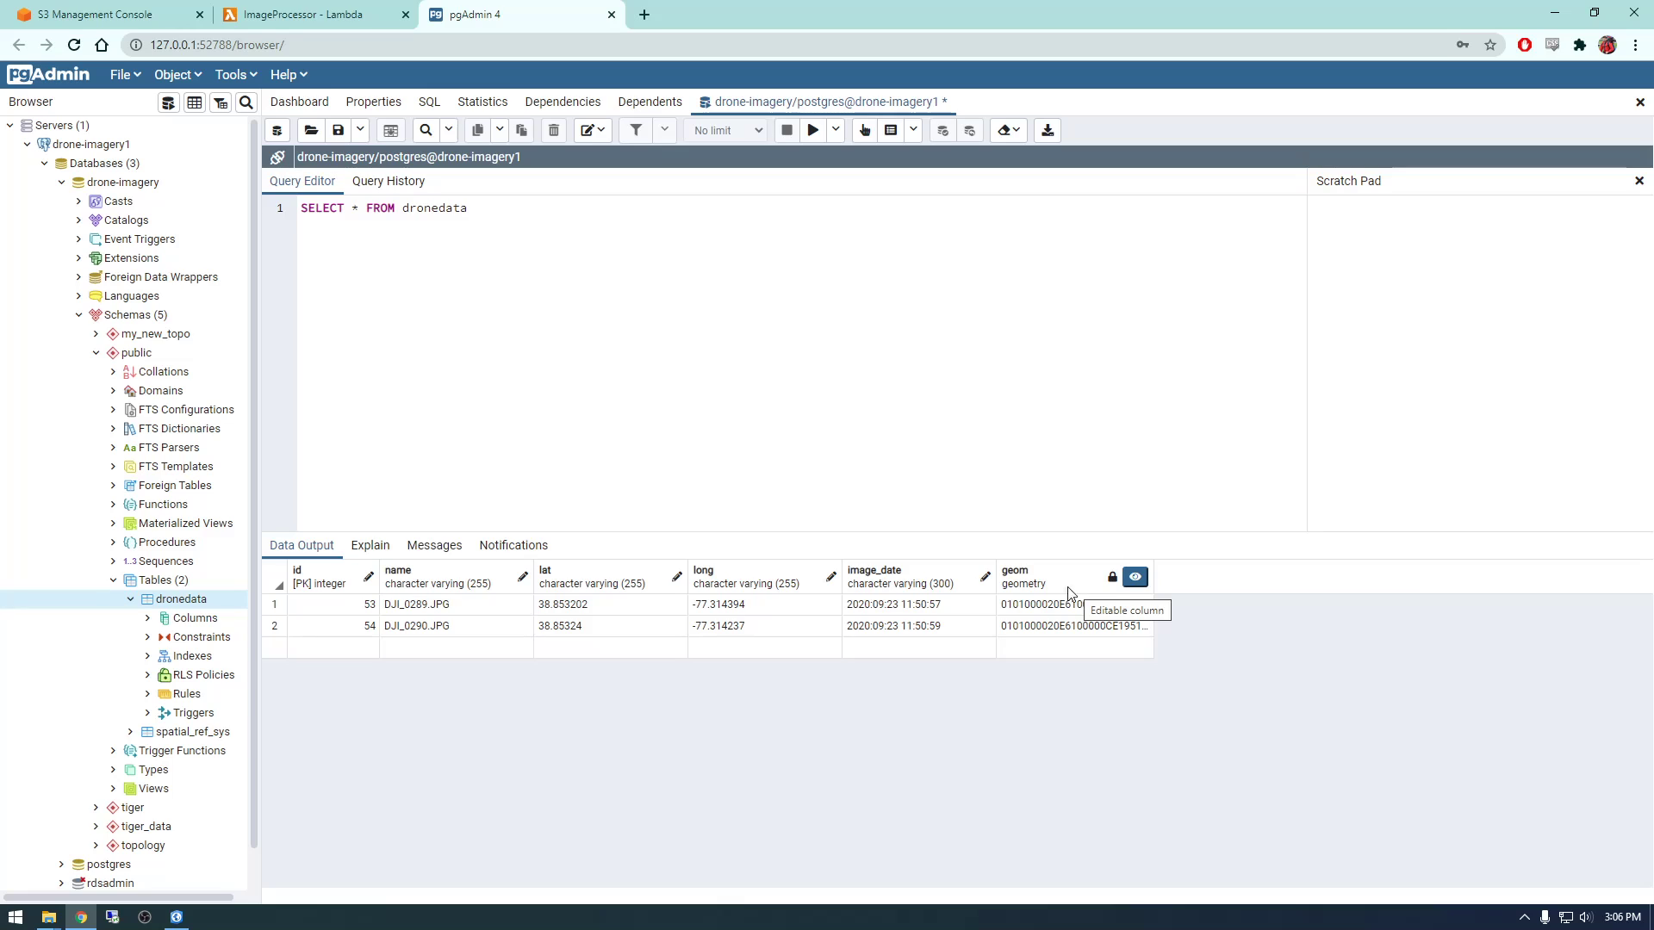
Step: Bring up the ArcGIS Pro map with the two dronedata points in the park
click(177, 918)
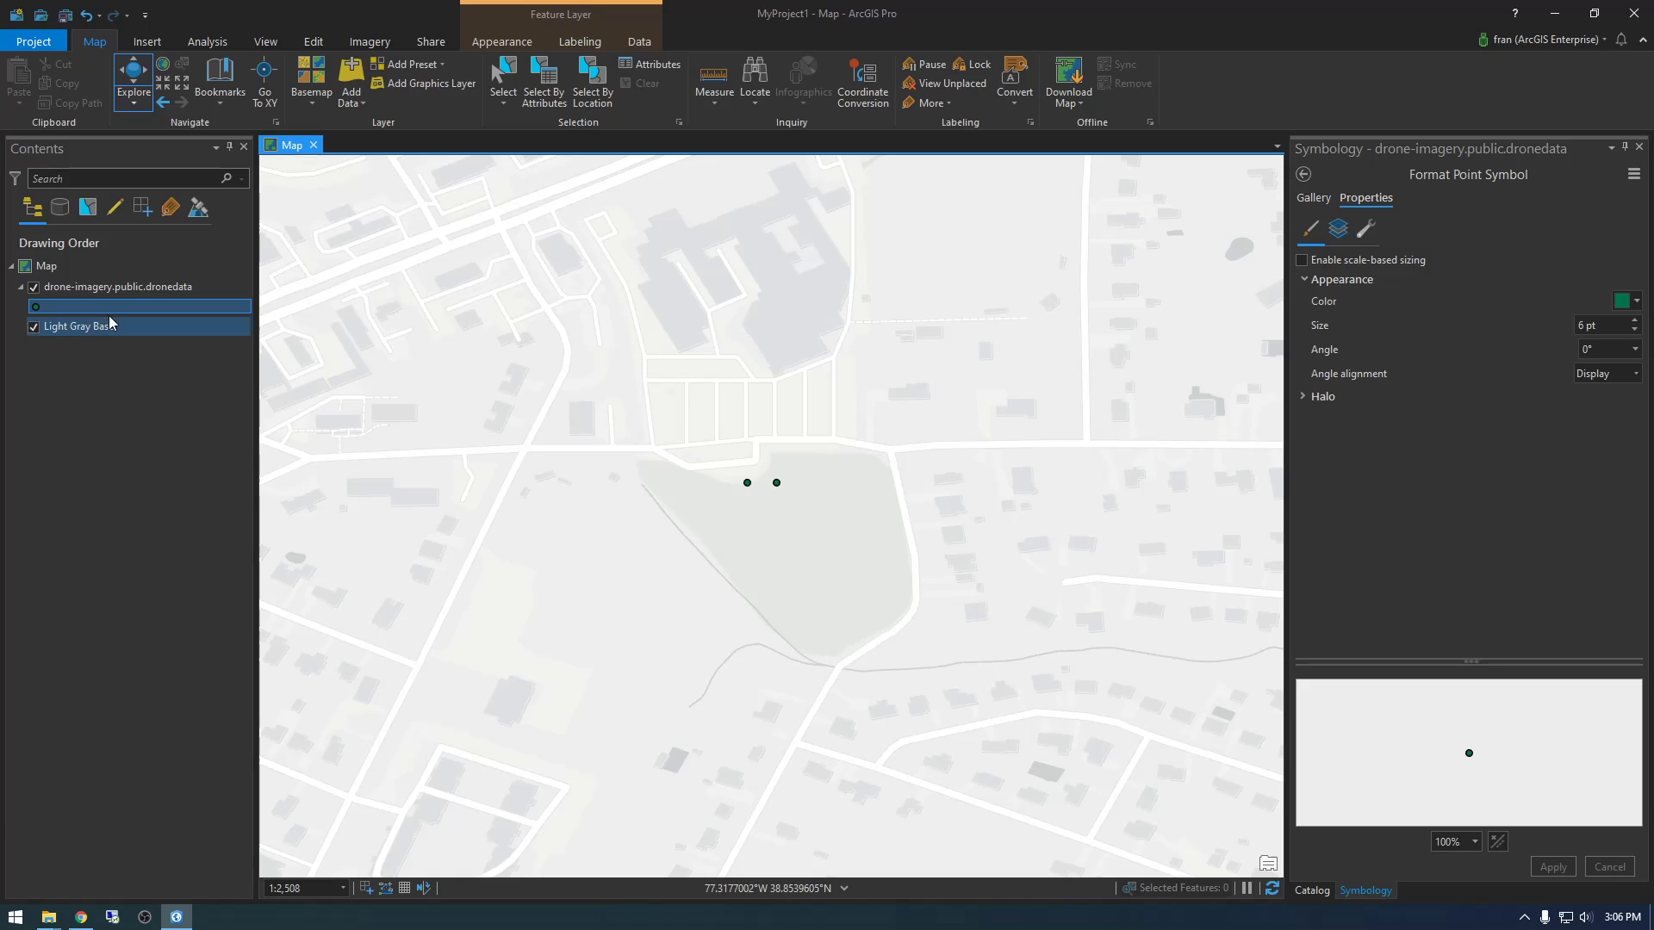
scroll(746, 505, up, 2)
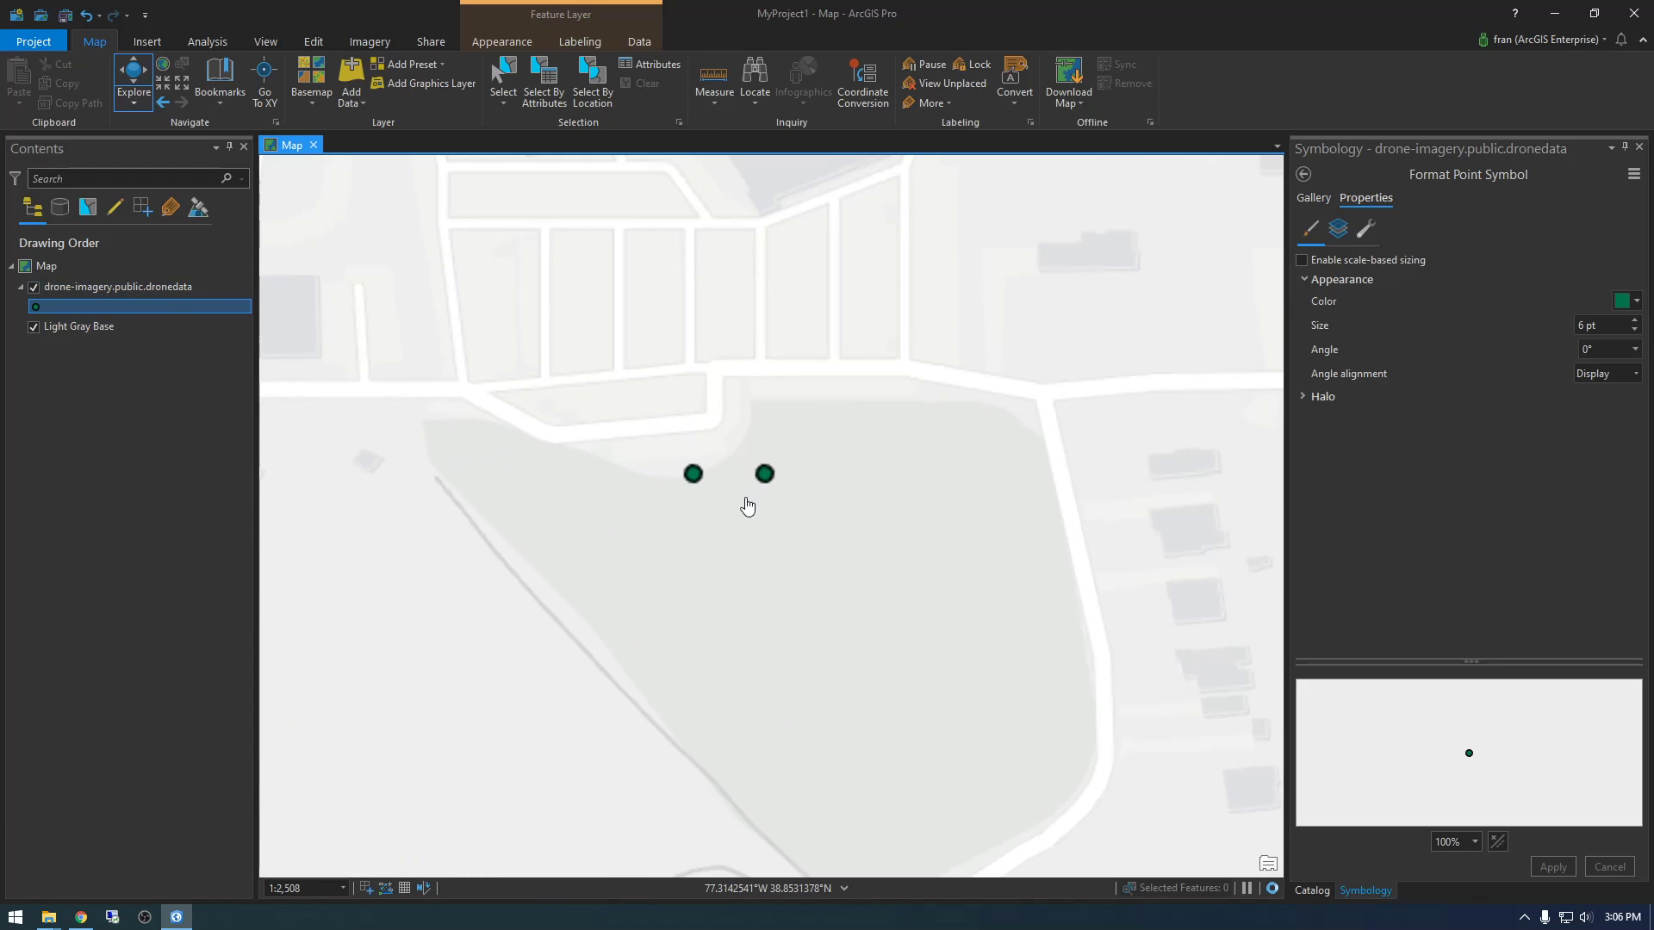
scroll(715, 487, down, 1)
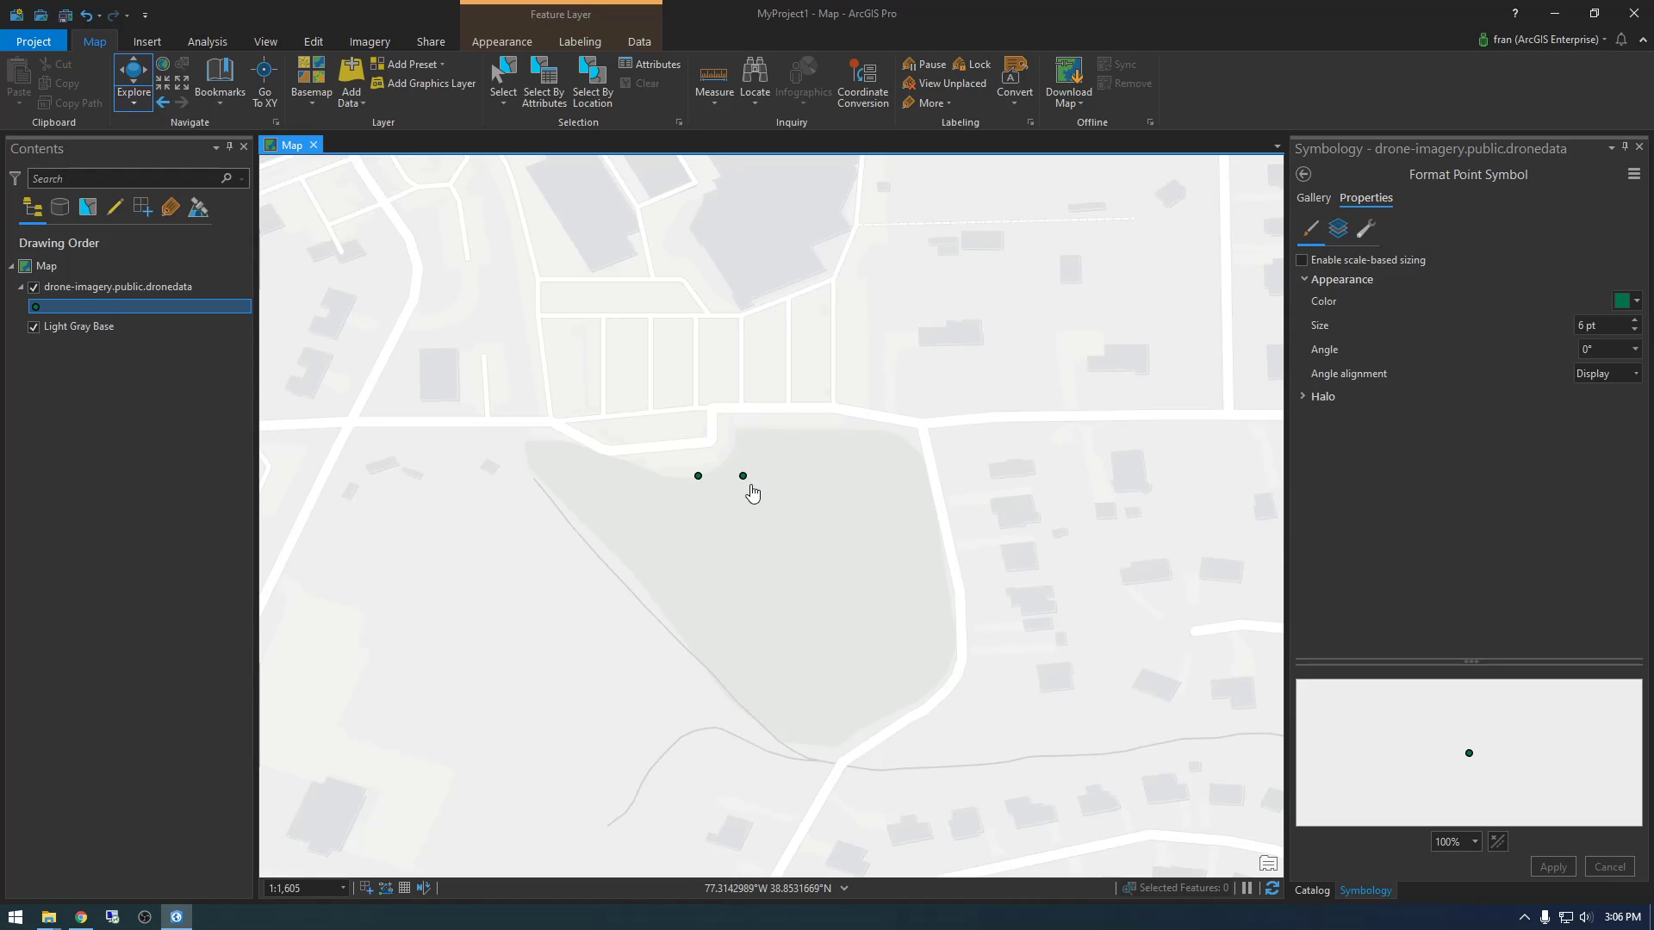
scroll(672, 491, down, 2)
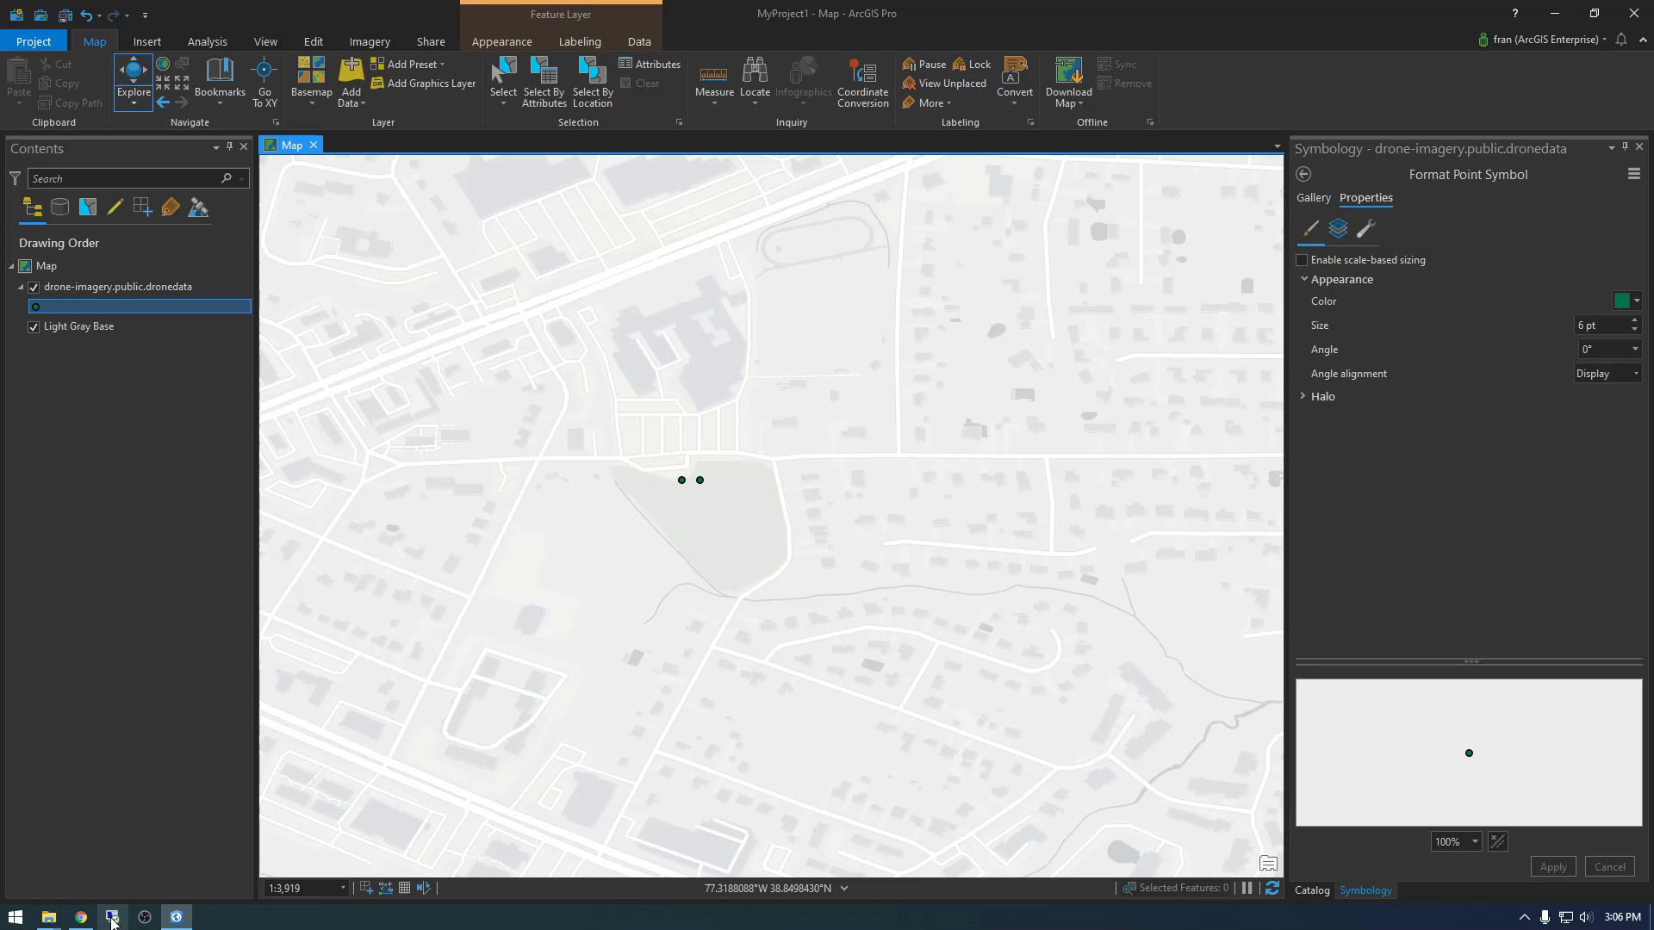
Step: Drag DJI_0292.JPG into the fran-lambda-testing bucket and complete the upload wizard
click(85, 919)
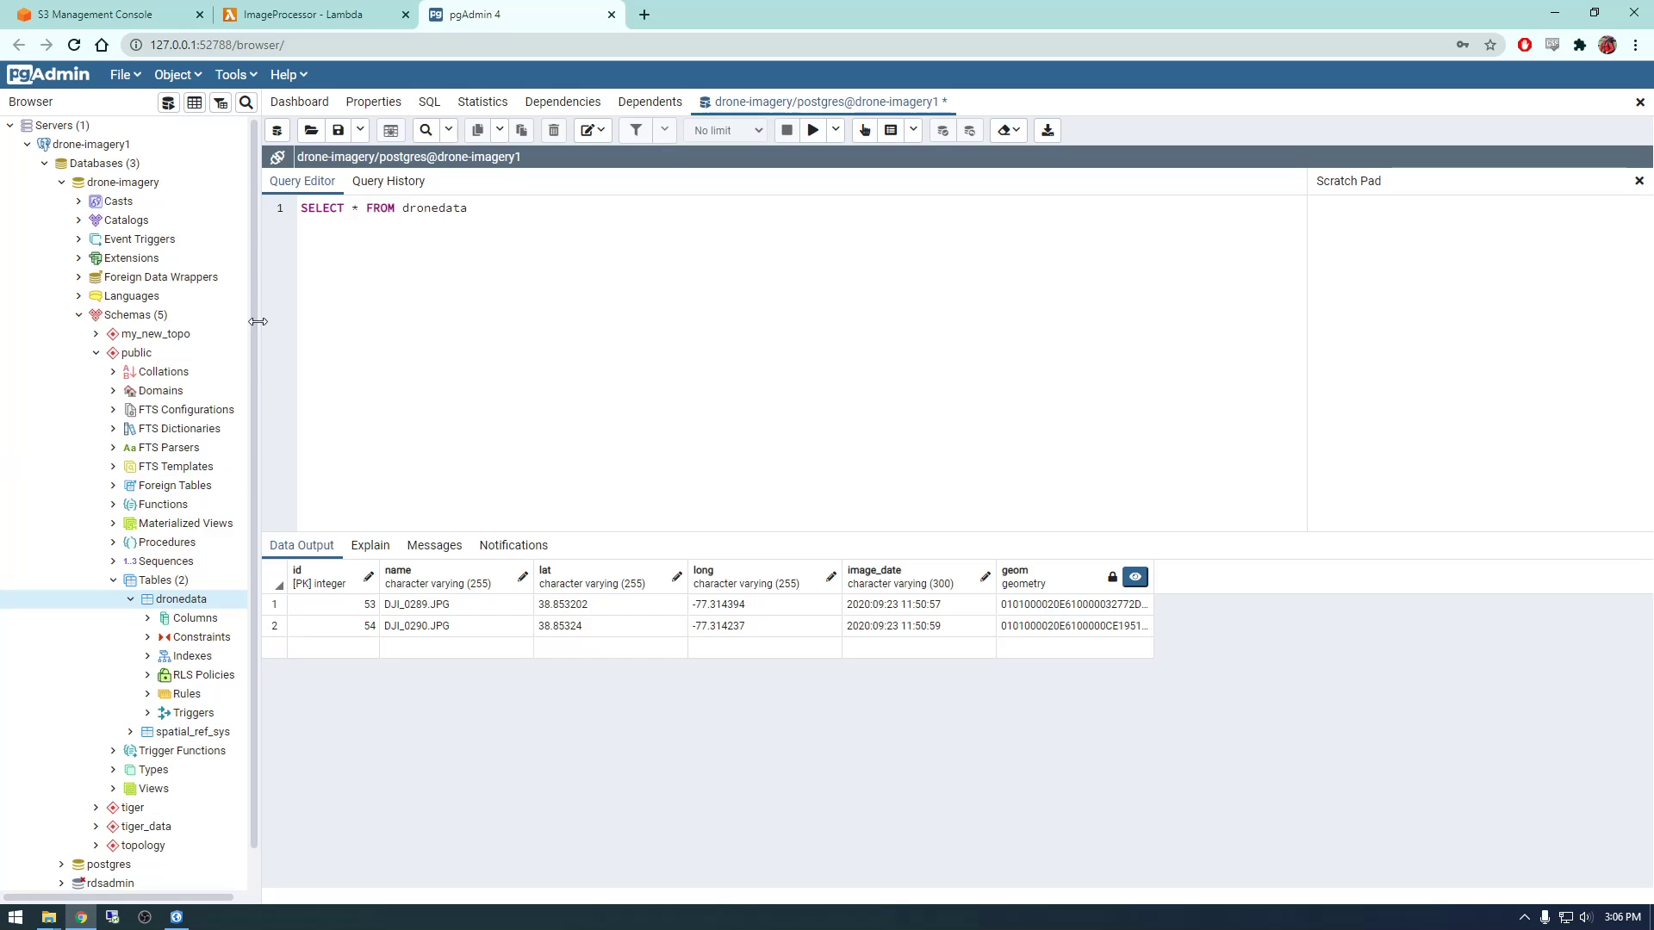
click(285, 18)
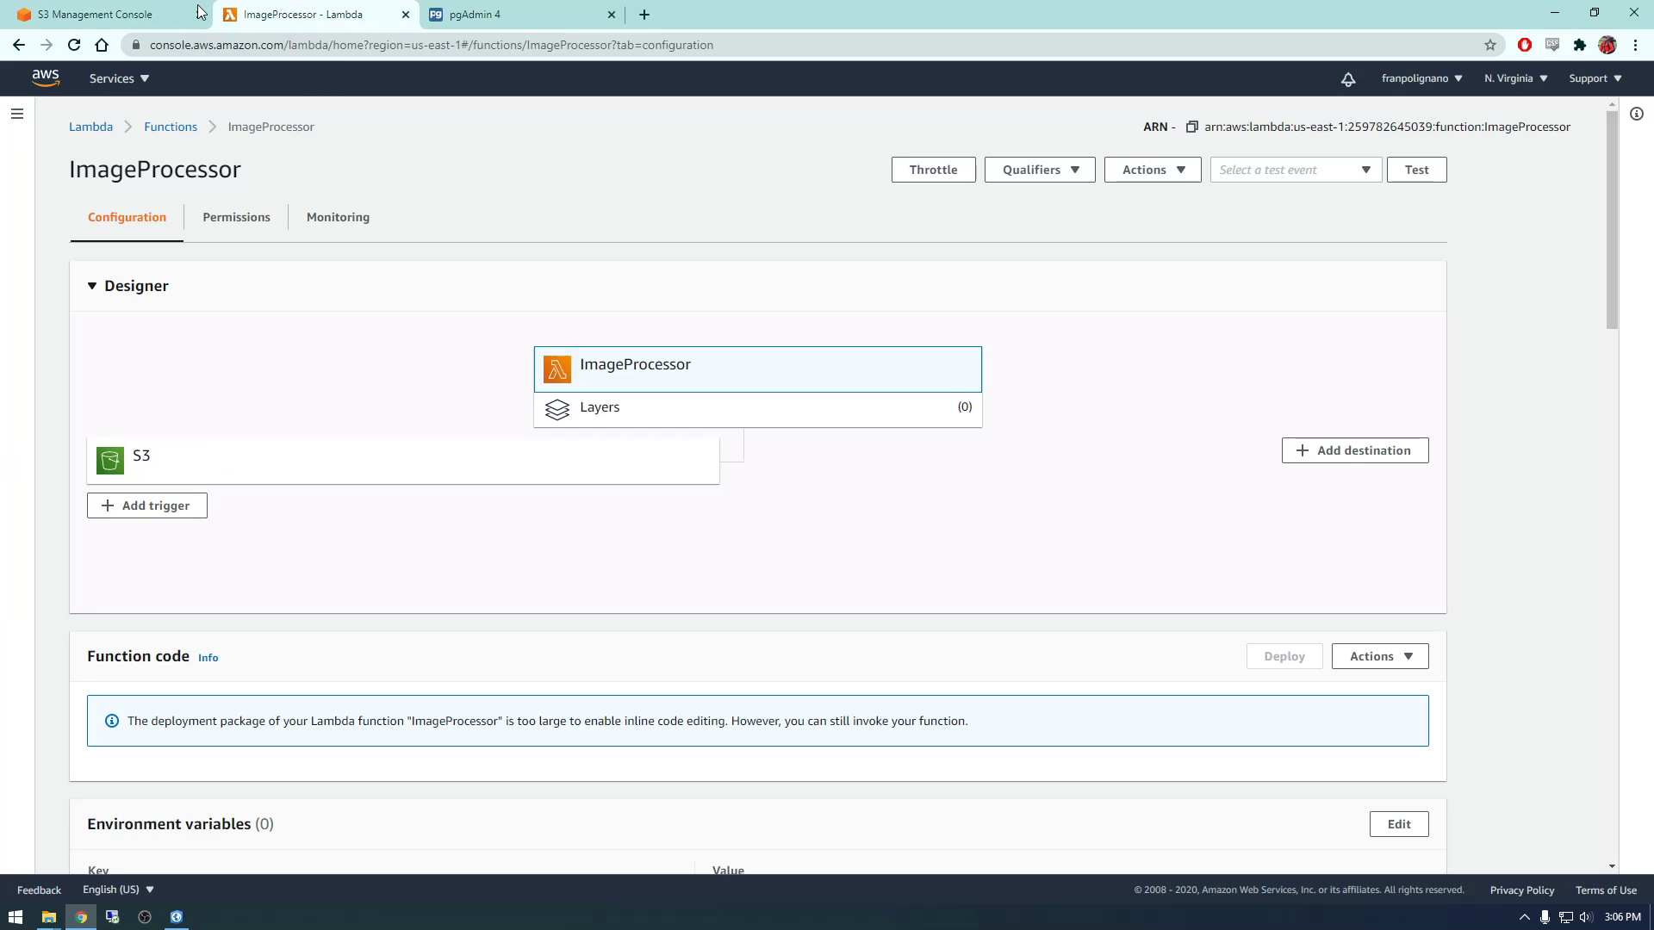
click(168, 15)
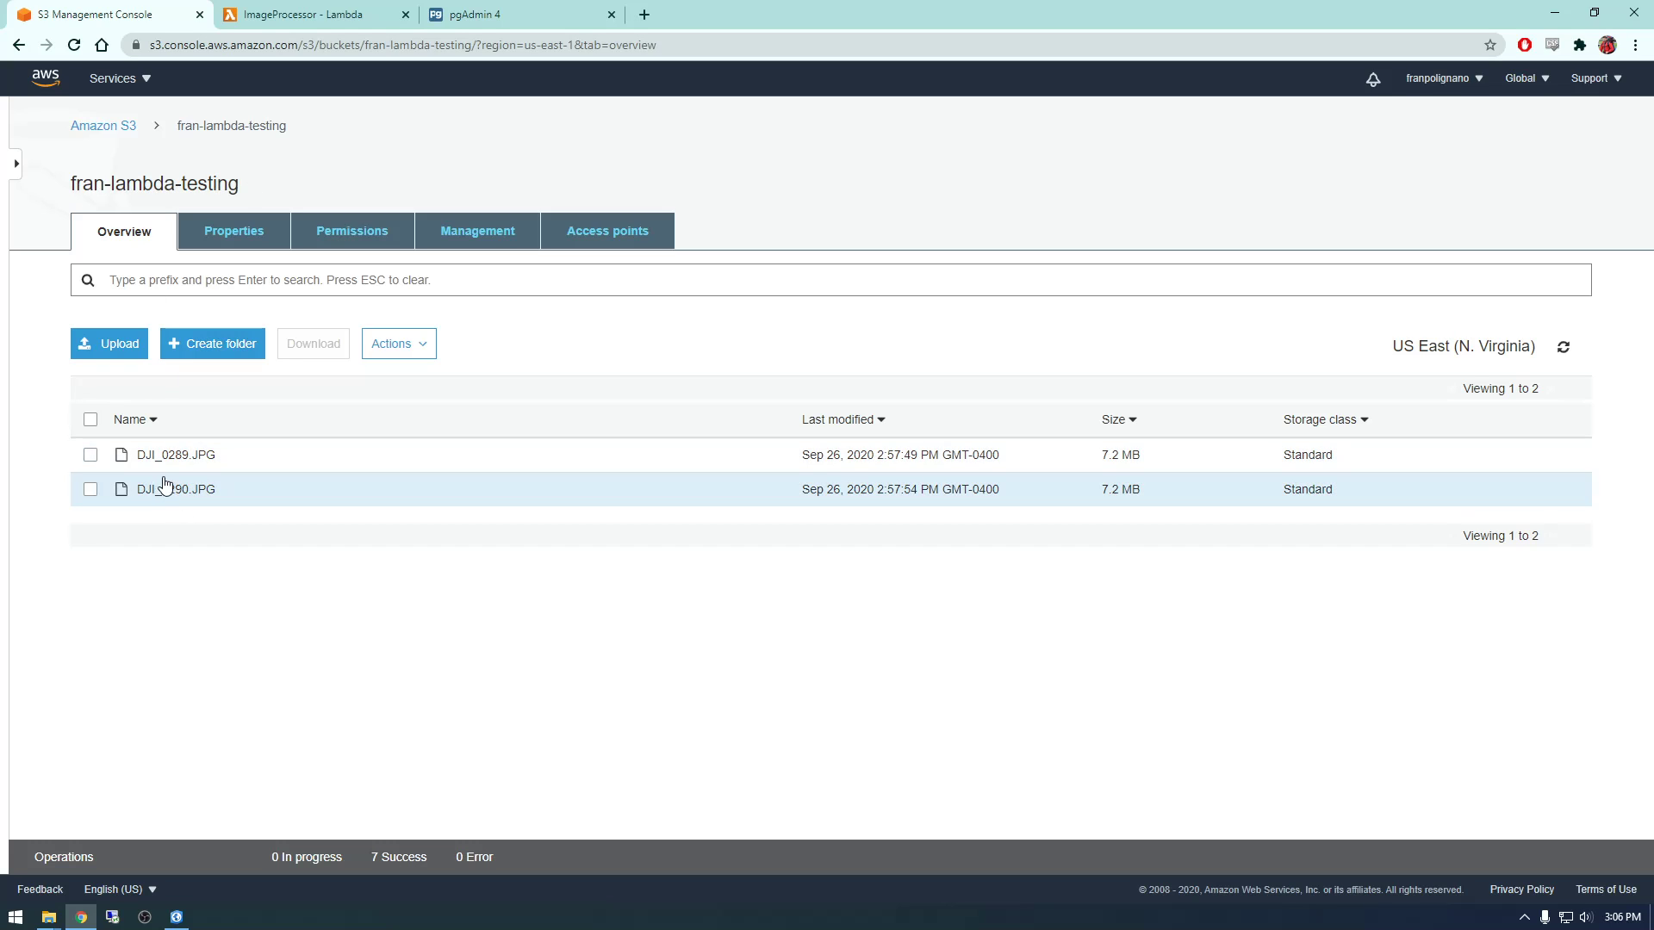
mouse_move(48, 918)
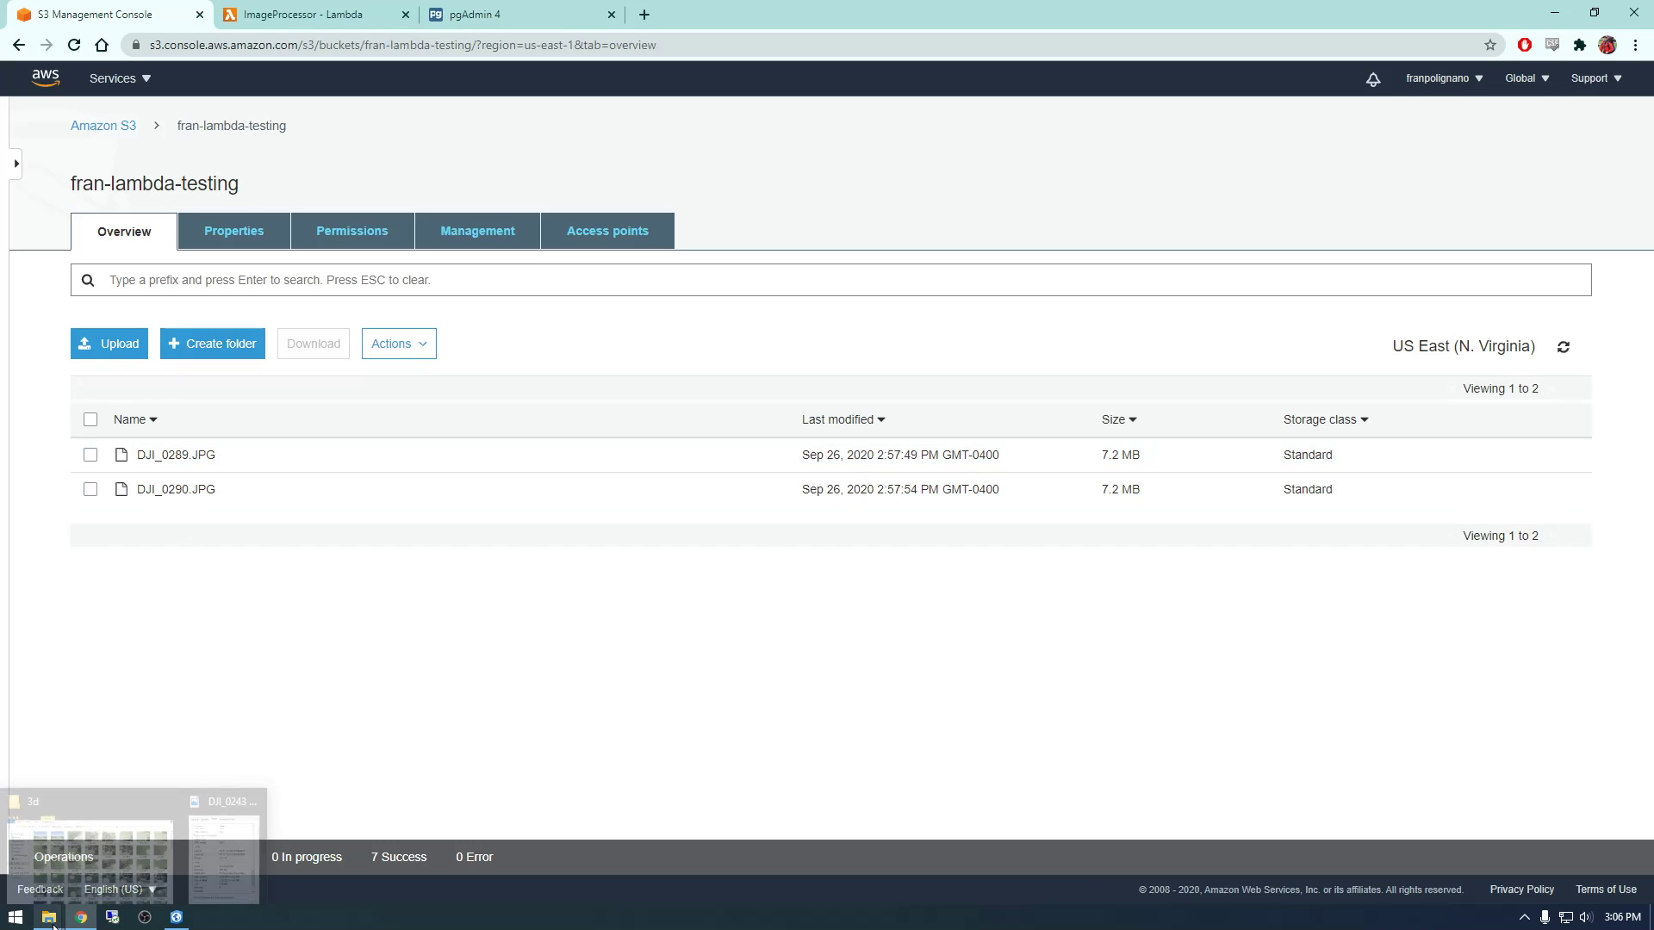
click(124, 789)
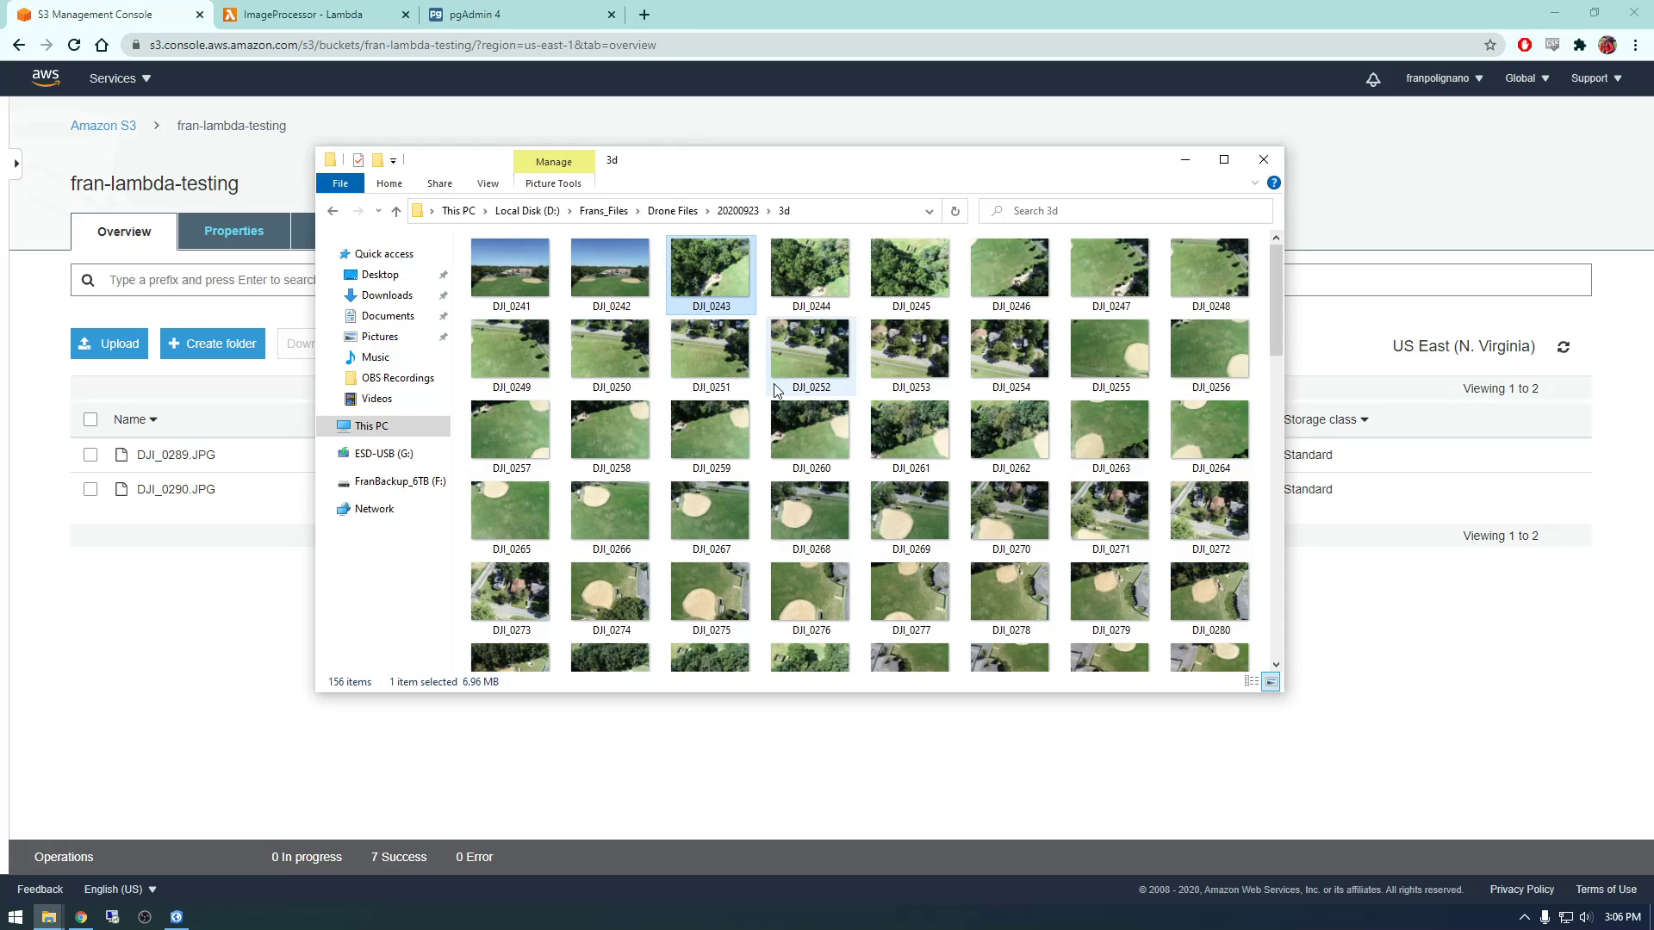
scroll(730, 594, down, 2)
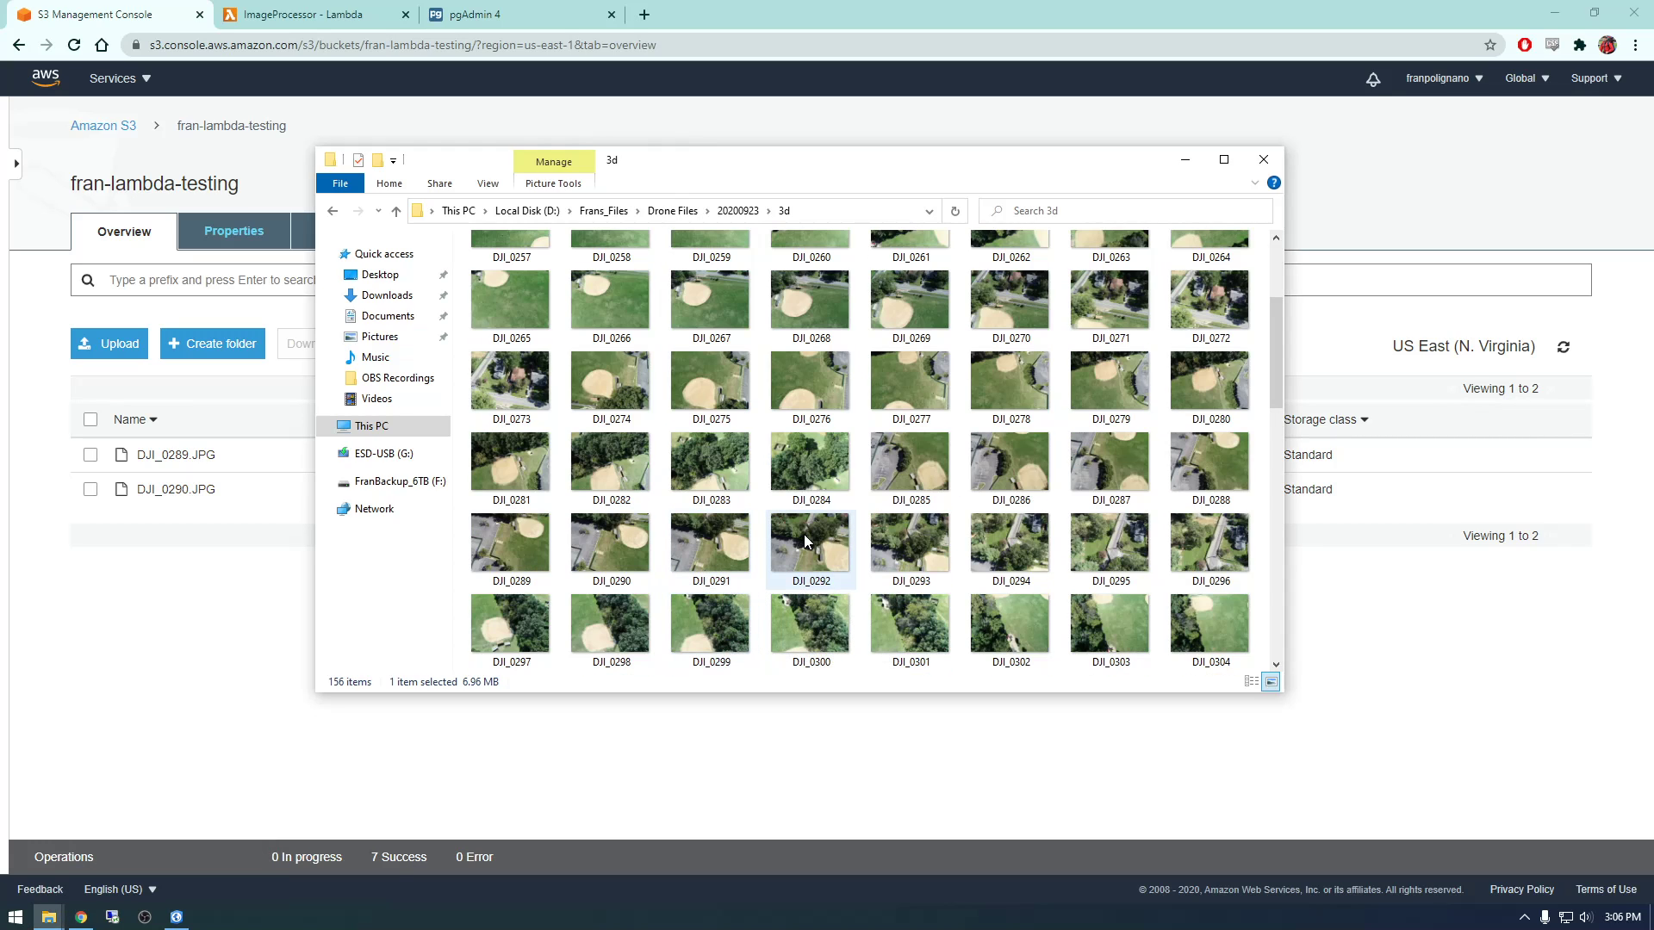
mouse_move(812, 541)
mouse_down()
mouse_move(538, 662)
mouse_move(1024, 768)
mouse_up()
click(1250, 669)
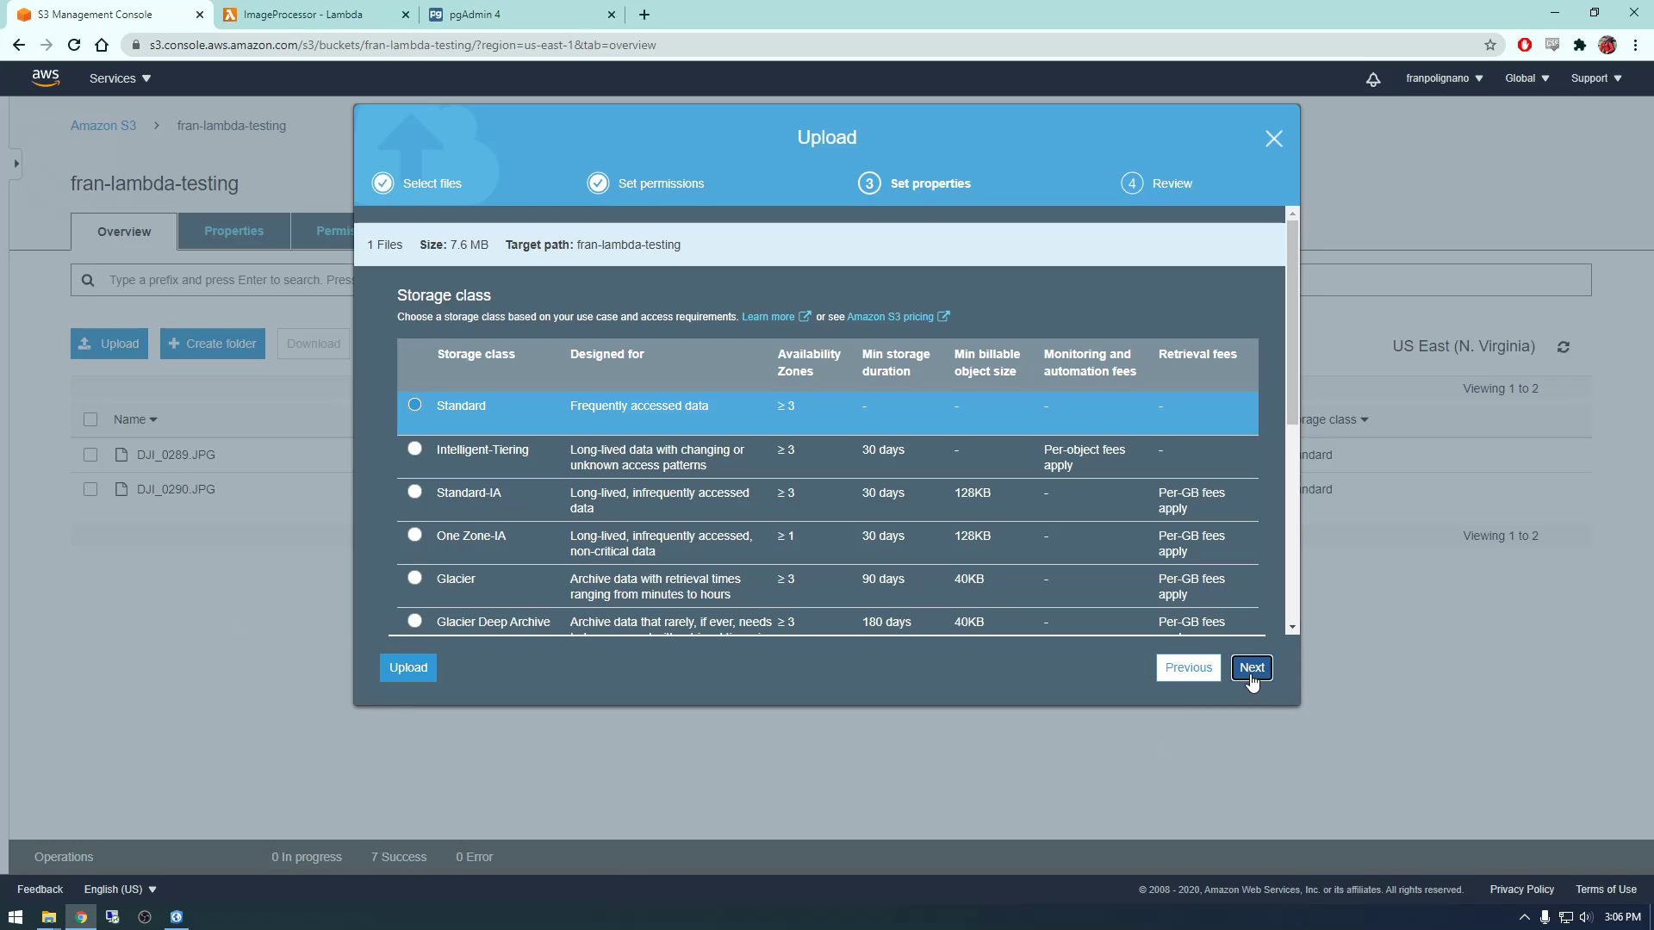
click(1251, 670)
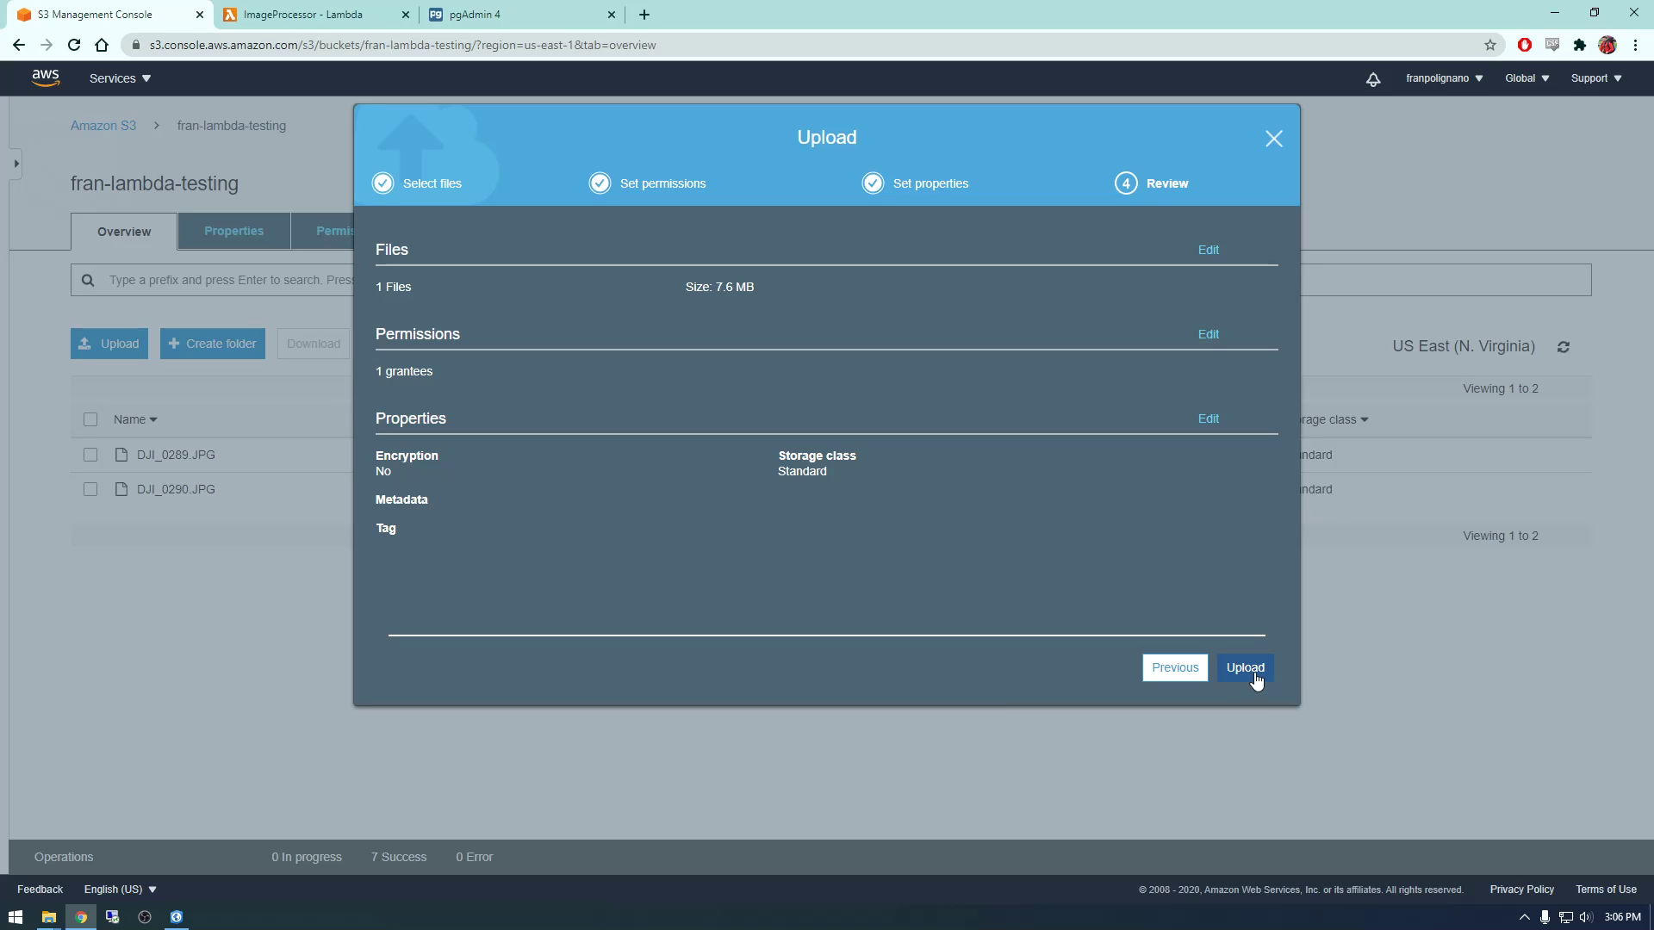
click(1246, 669)
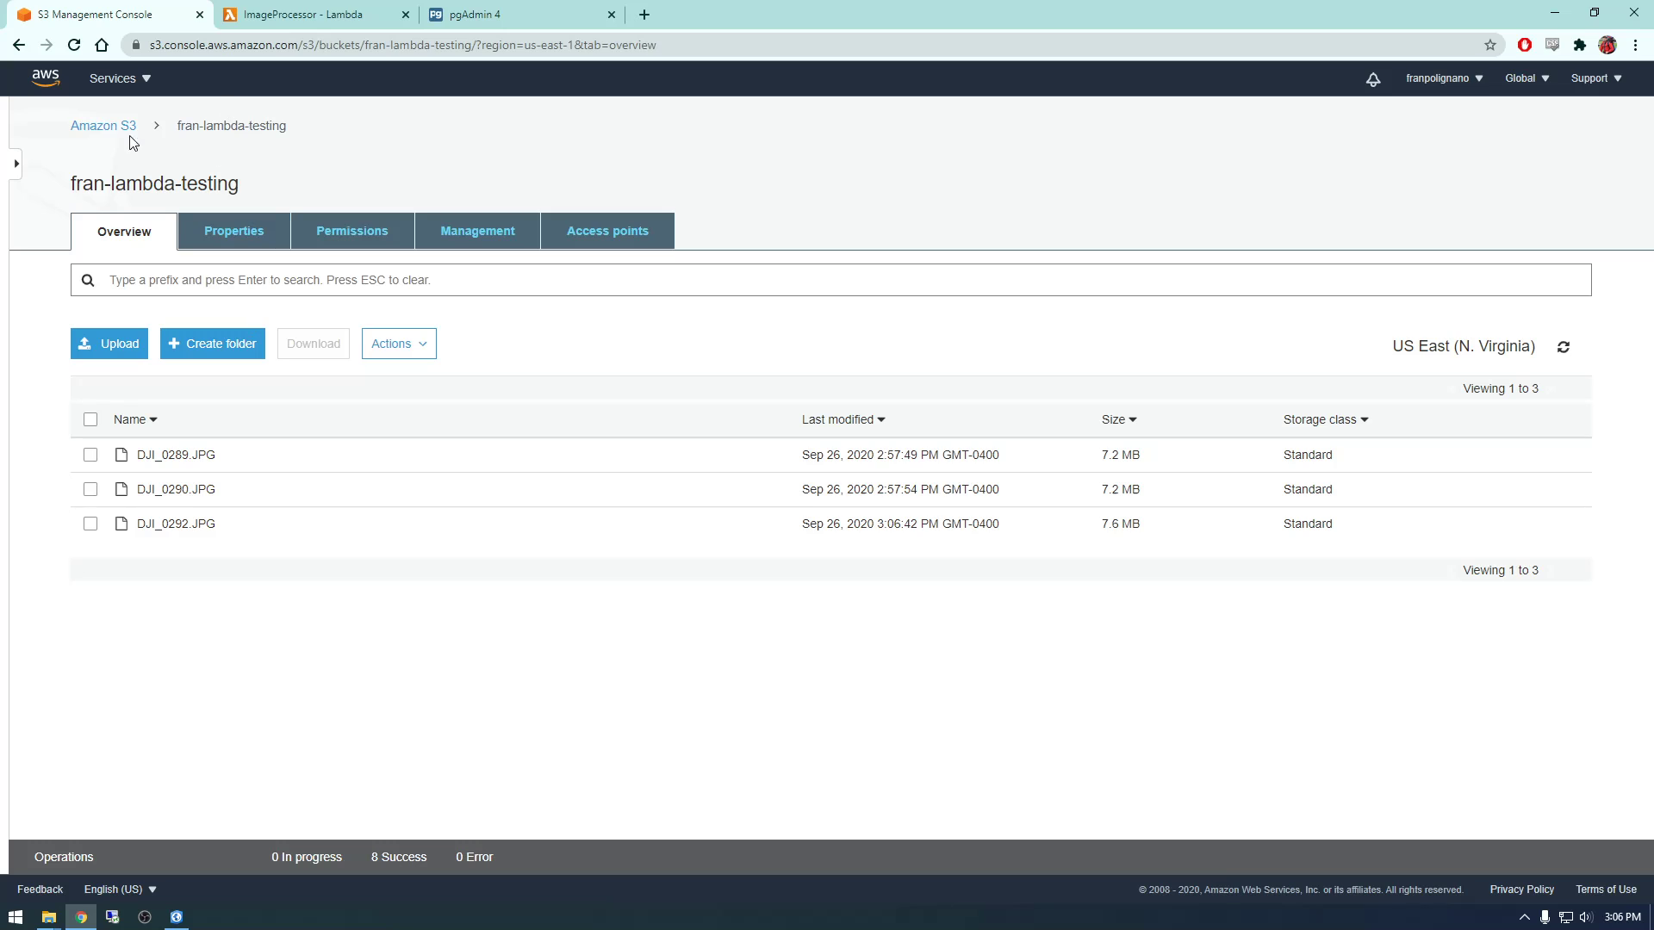
Step: Go to the ImageProcessor function's Monitoring tab to reach its CloudWatch logs
click(289, 16)
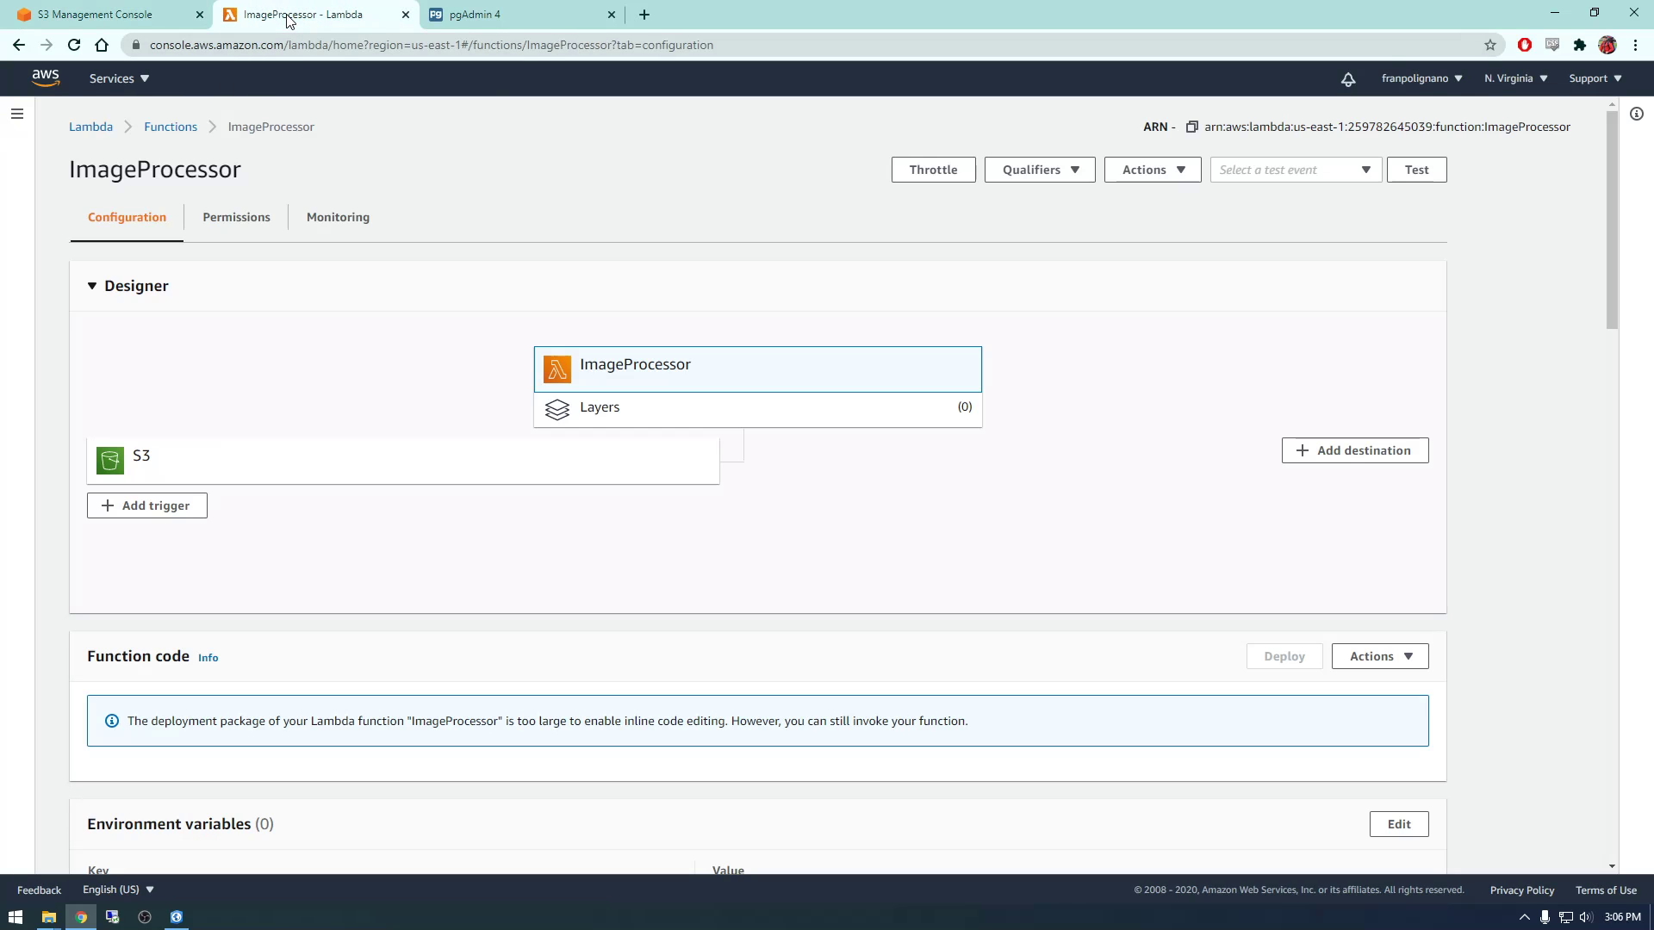
click(334, 223)
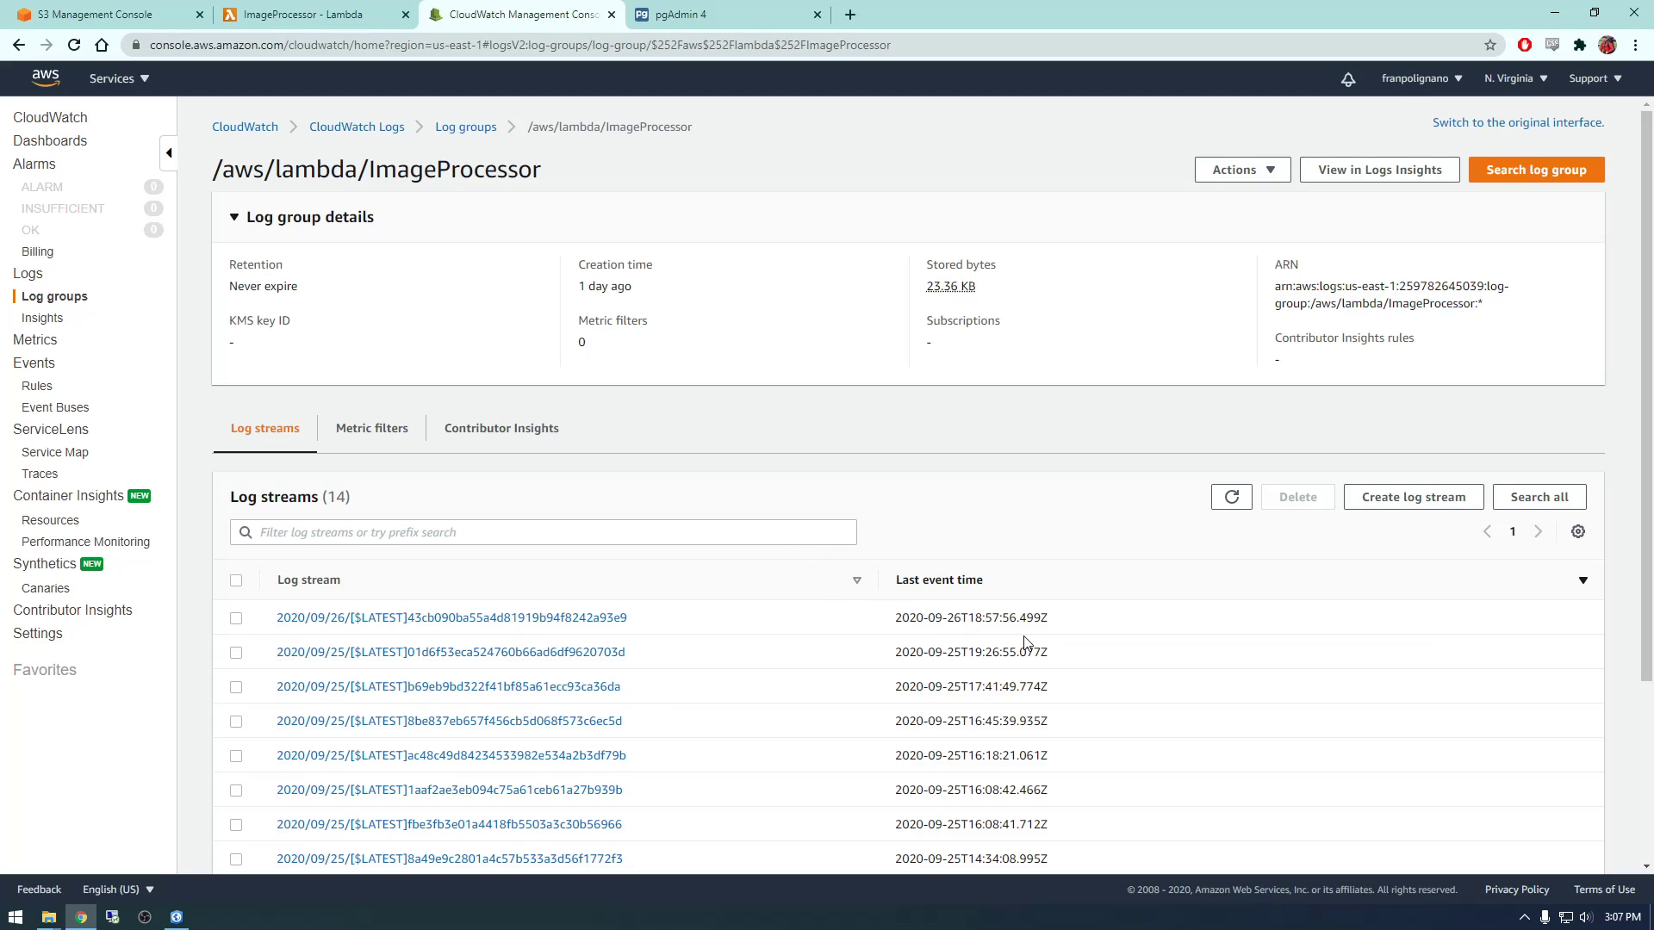
Step: Open the newest log stream, then refresh log groups and reopen /aws/lambda/ImageProcessor
click(478, 630)
scroll(523, 556, up, 2)
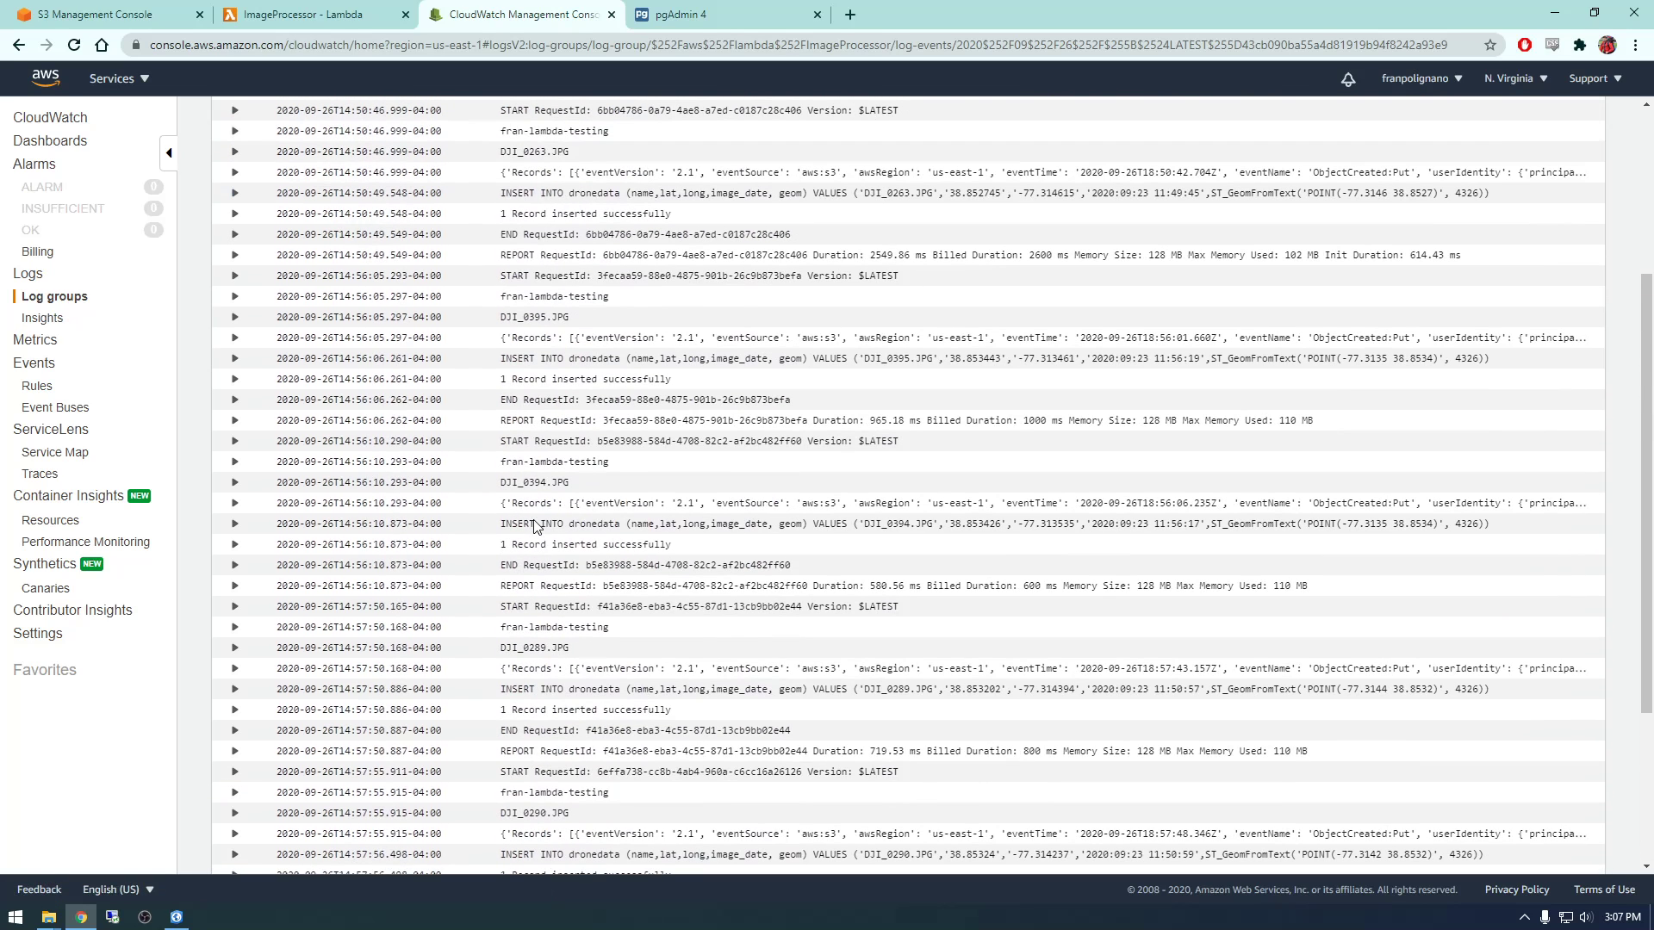
scroll(535, 520, up, 2)
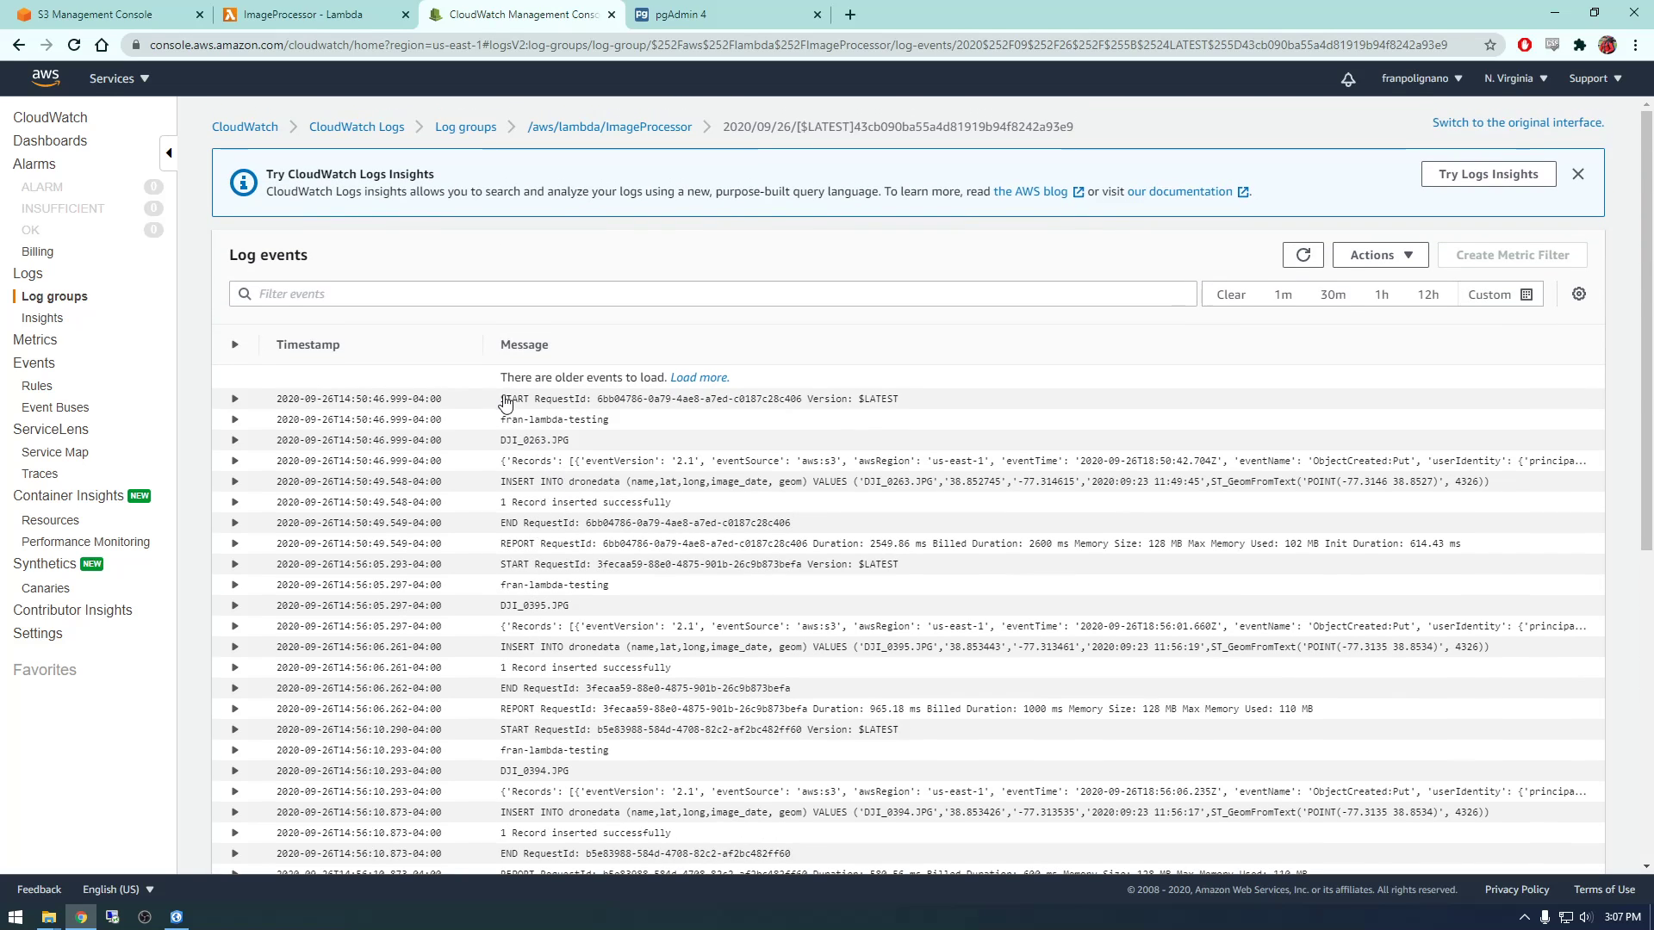
scroll(529, 514, down, 3)
scroll(529, 517, down, 2)
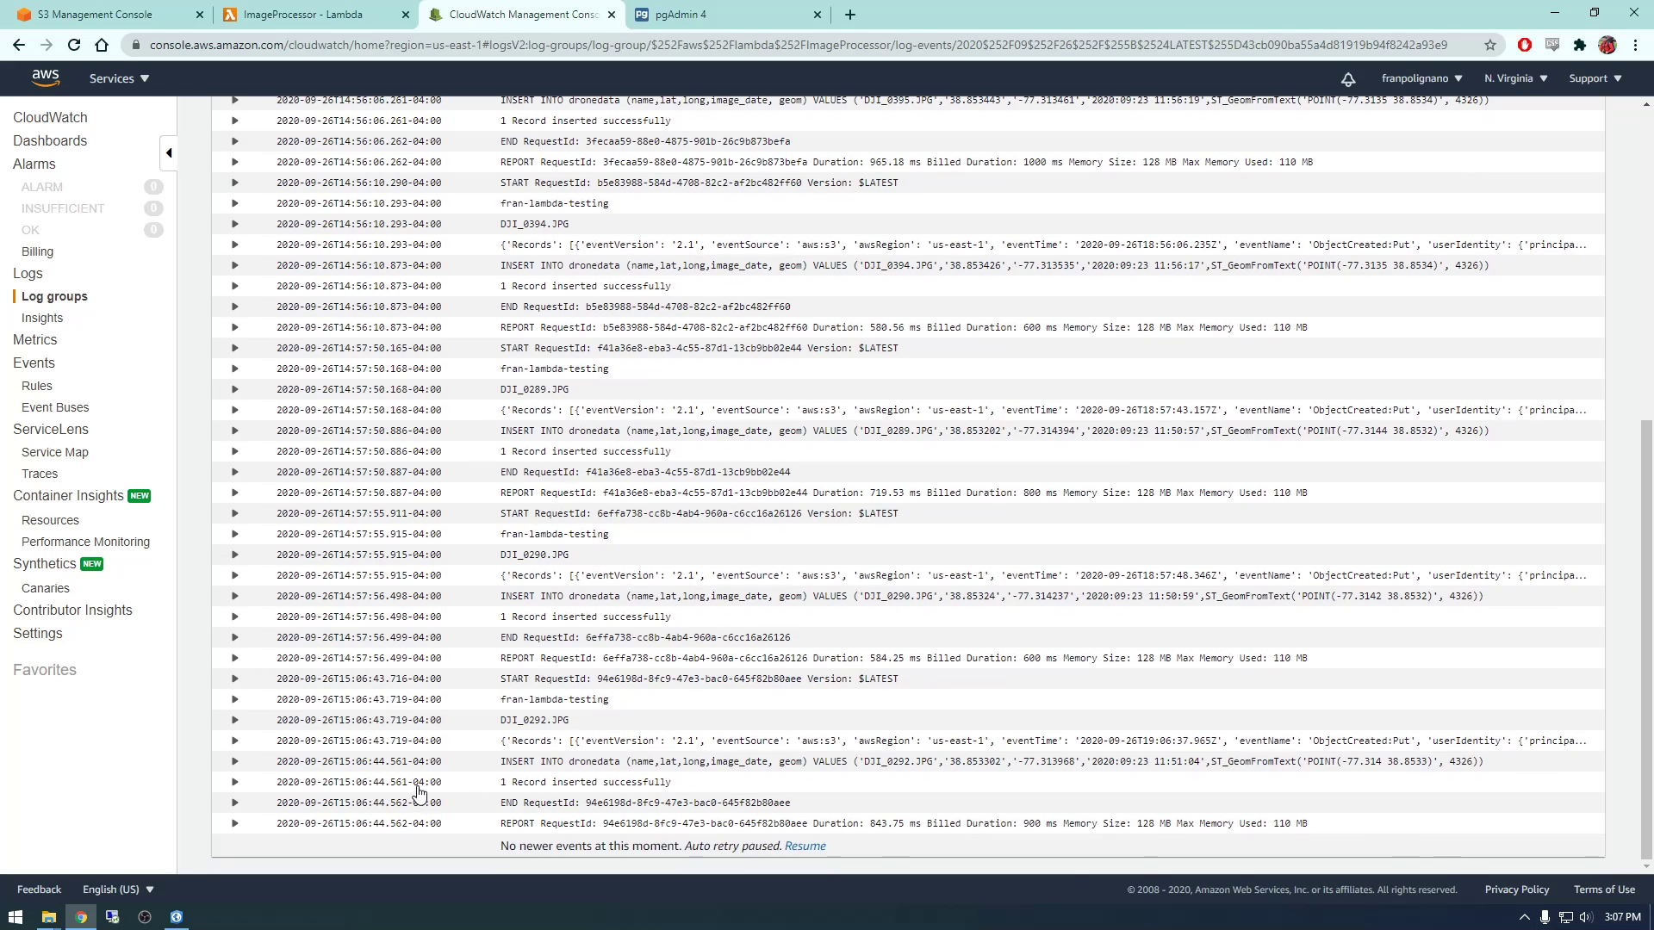
scroll(404, 647, up, 5)
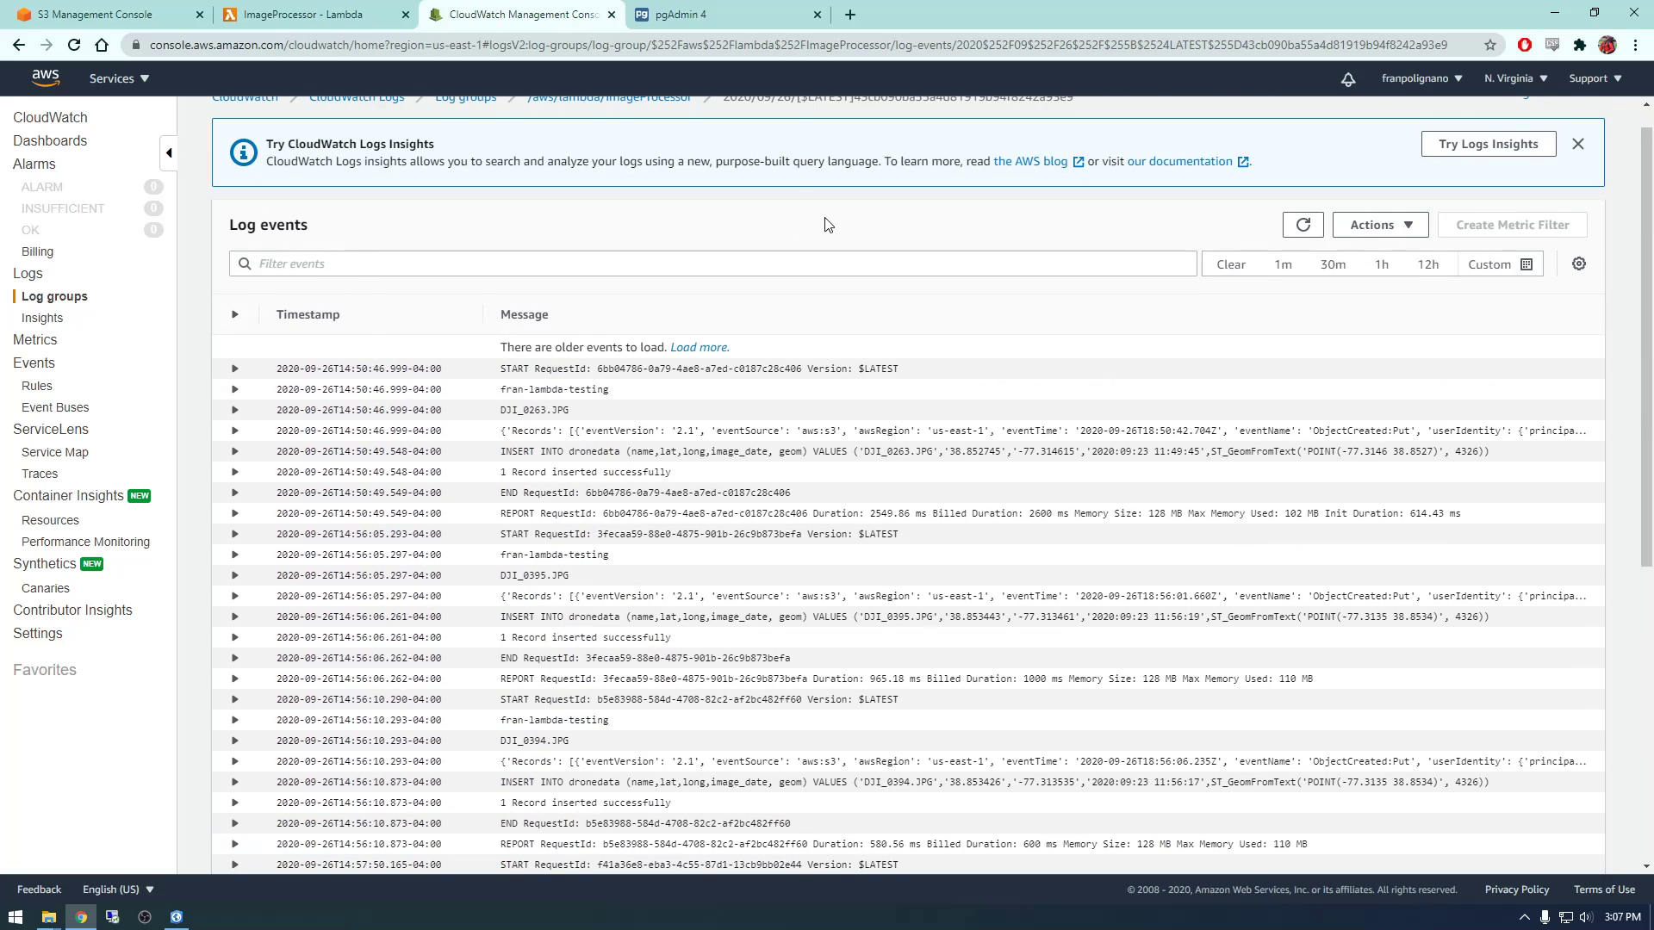
scroll(775, 227, up, 1)
click(609, 126)
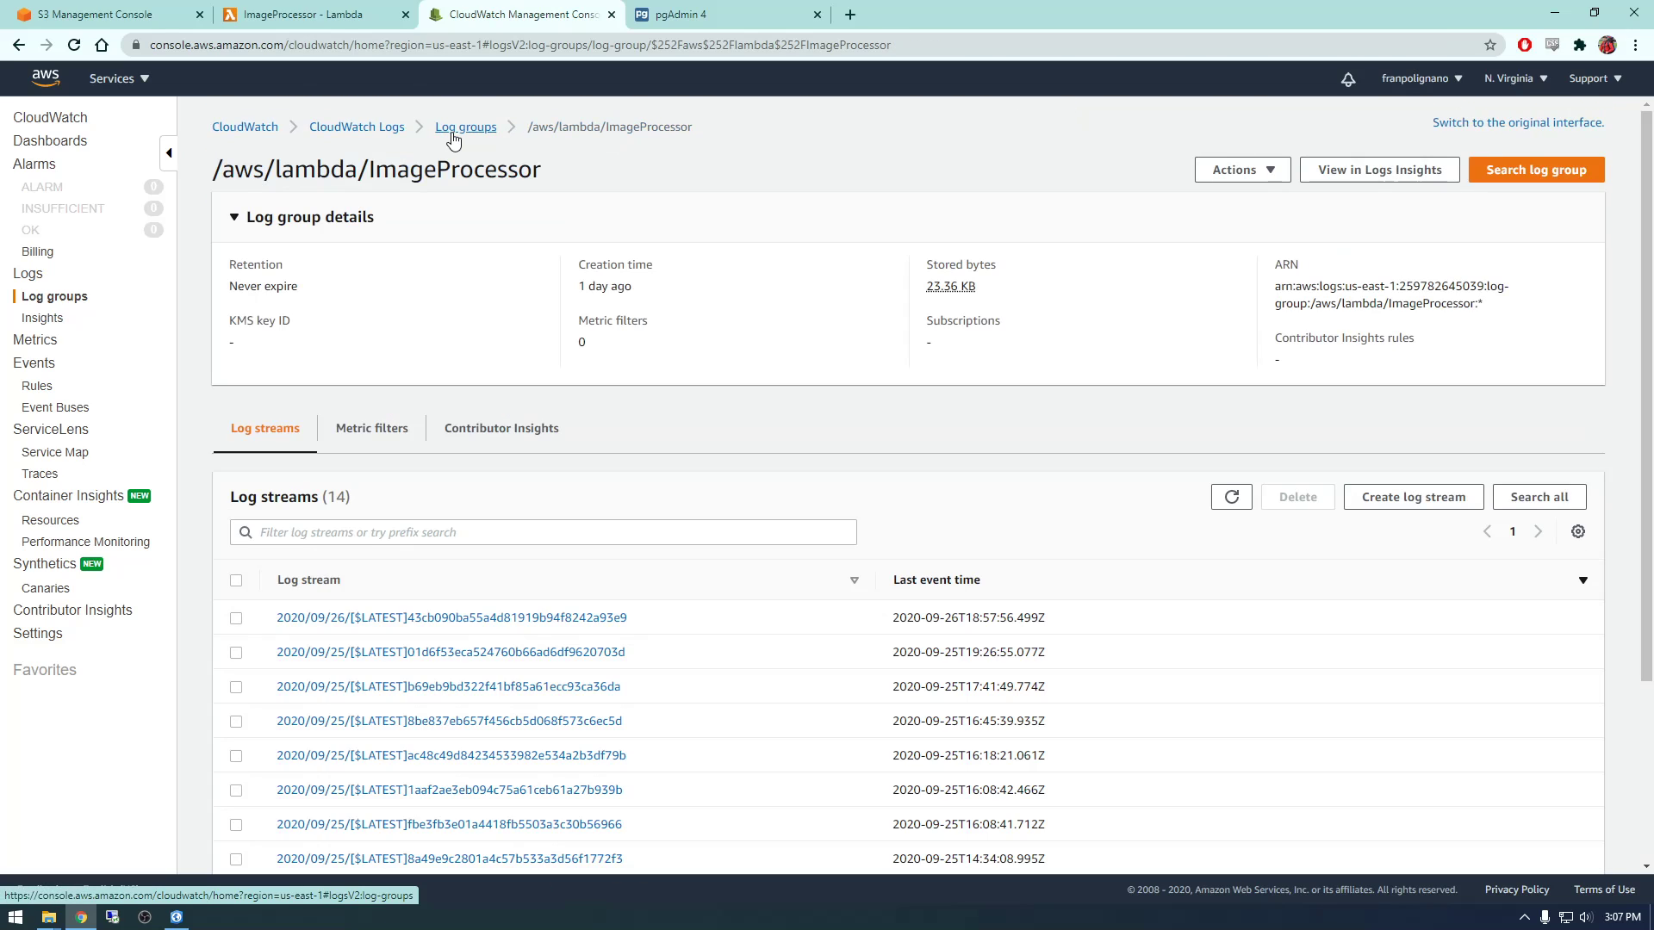
click(462, 126)
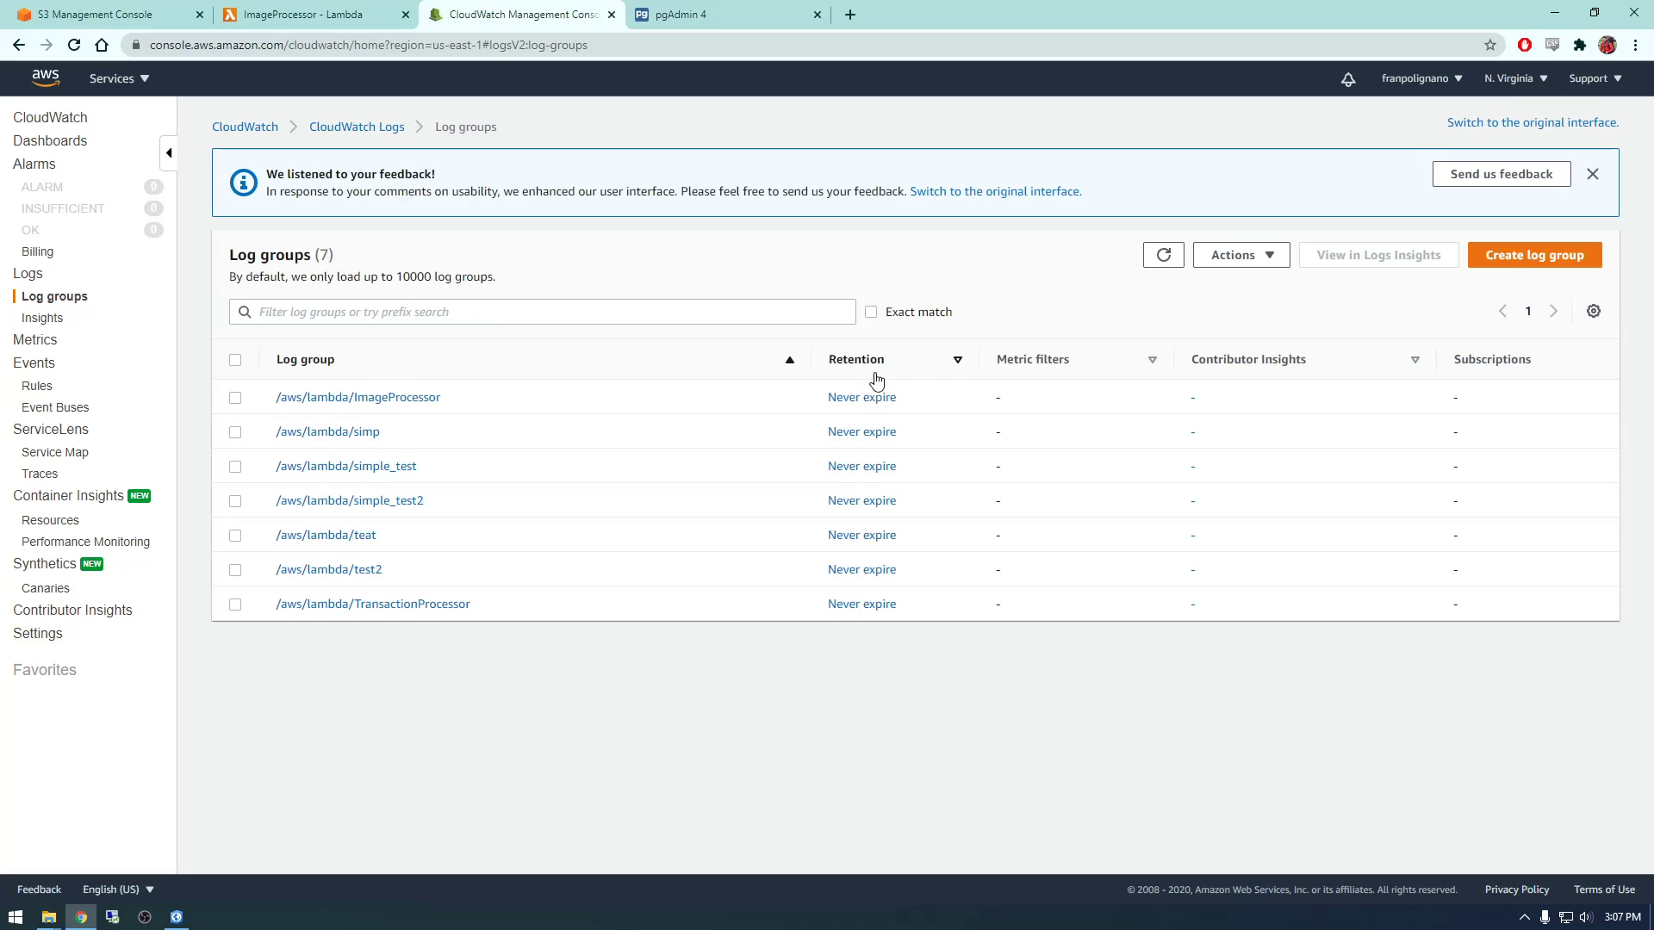
click(1156, 259)
click(384, 399)
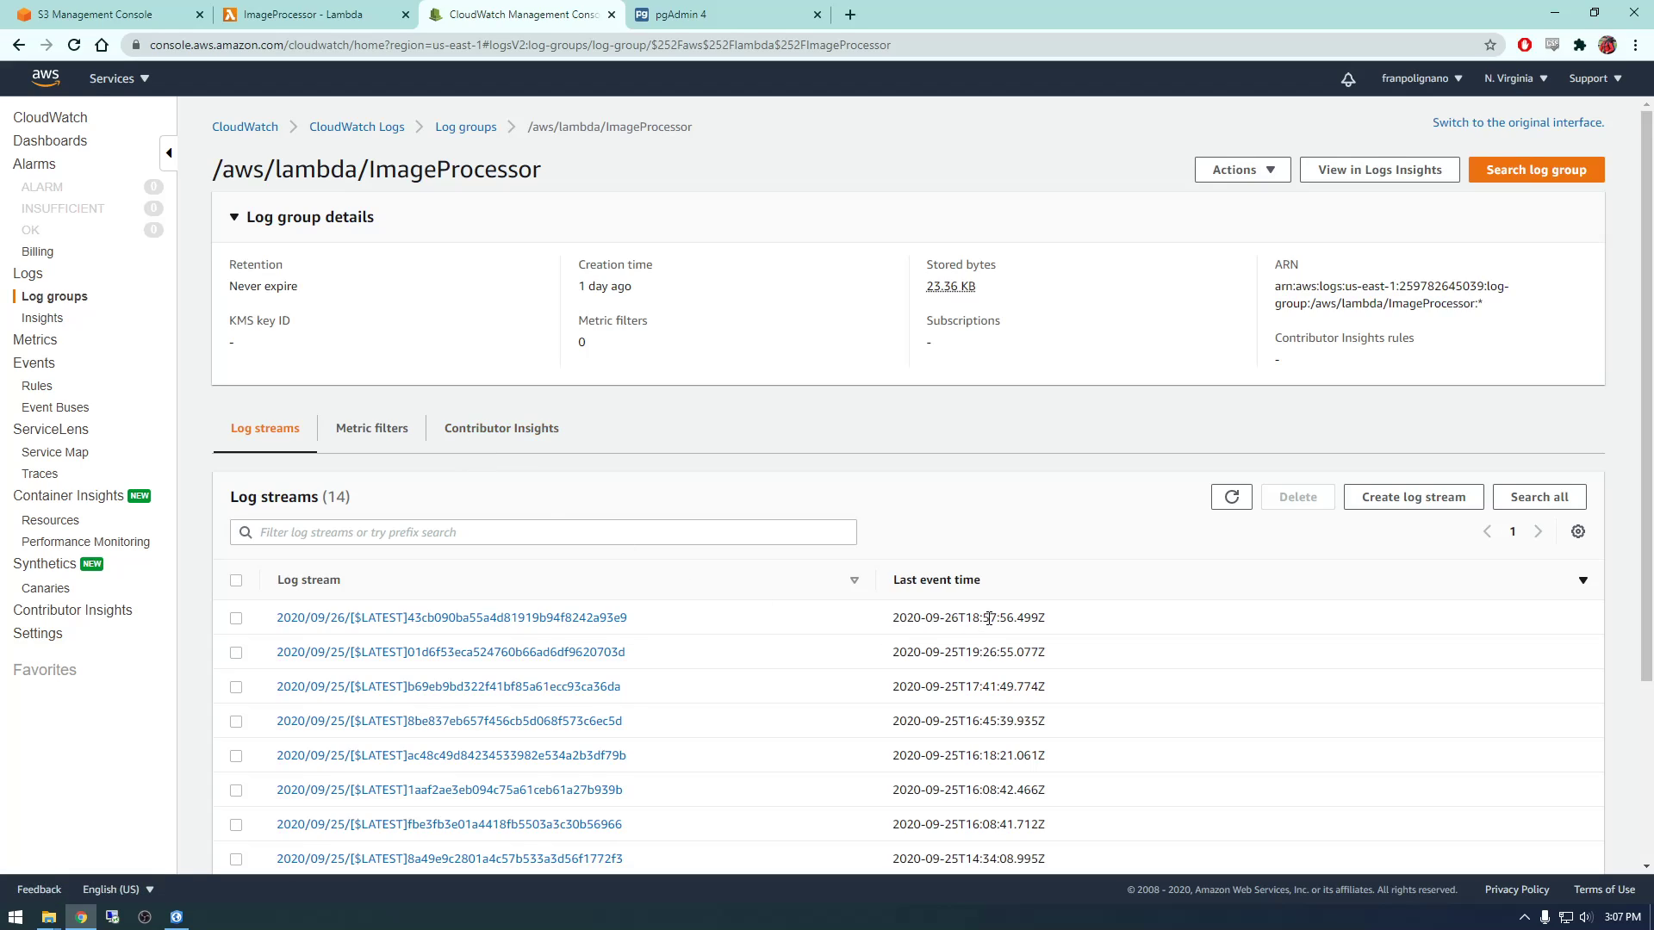
Step: Check the newest stream's time against the clock, reopen it, and expand the fran-lambda-testing event
drag(1020, 618, 964, 620)
click(1617, 920)
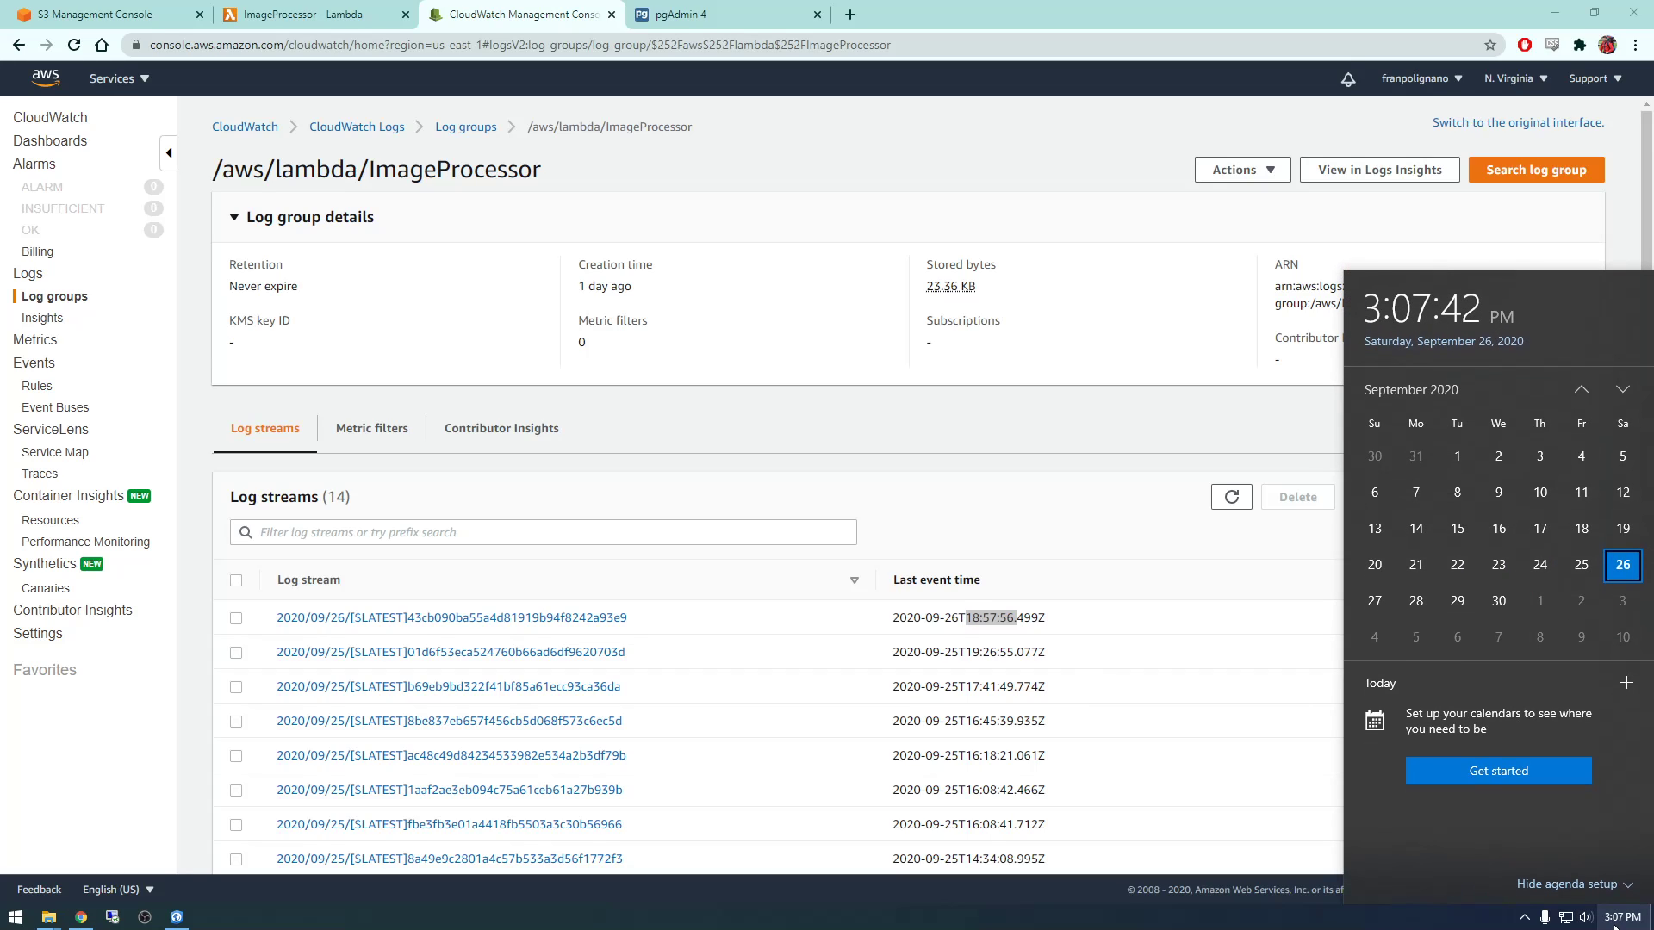
click(1614, 920)
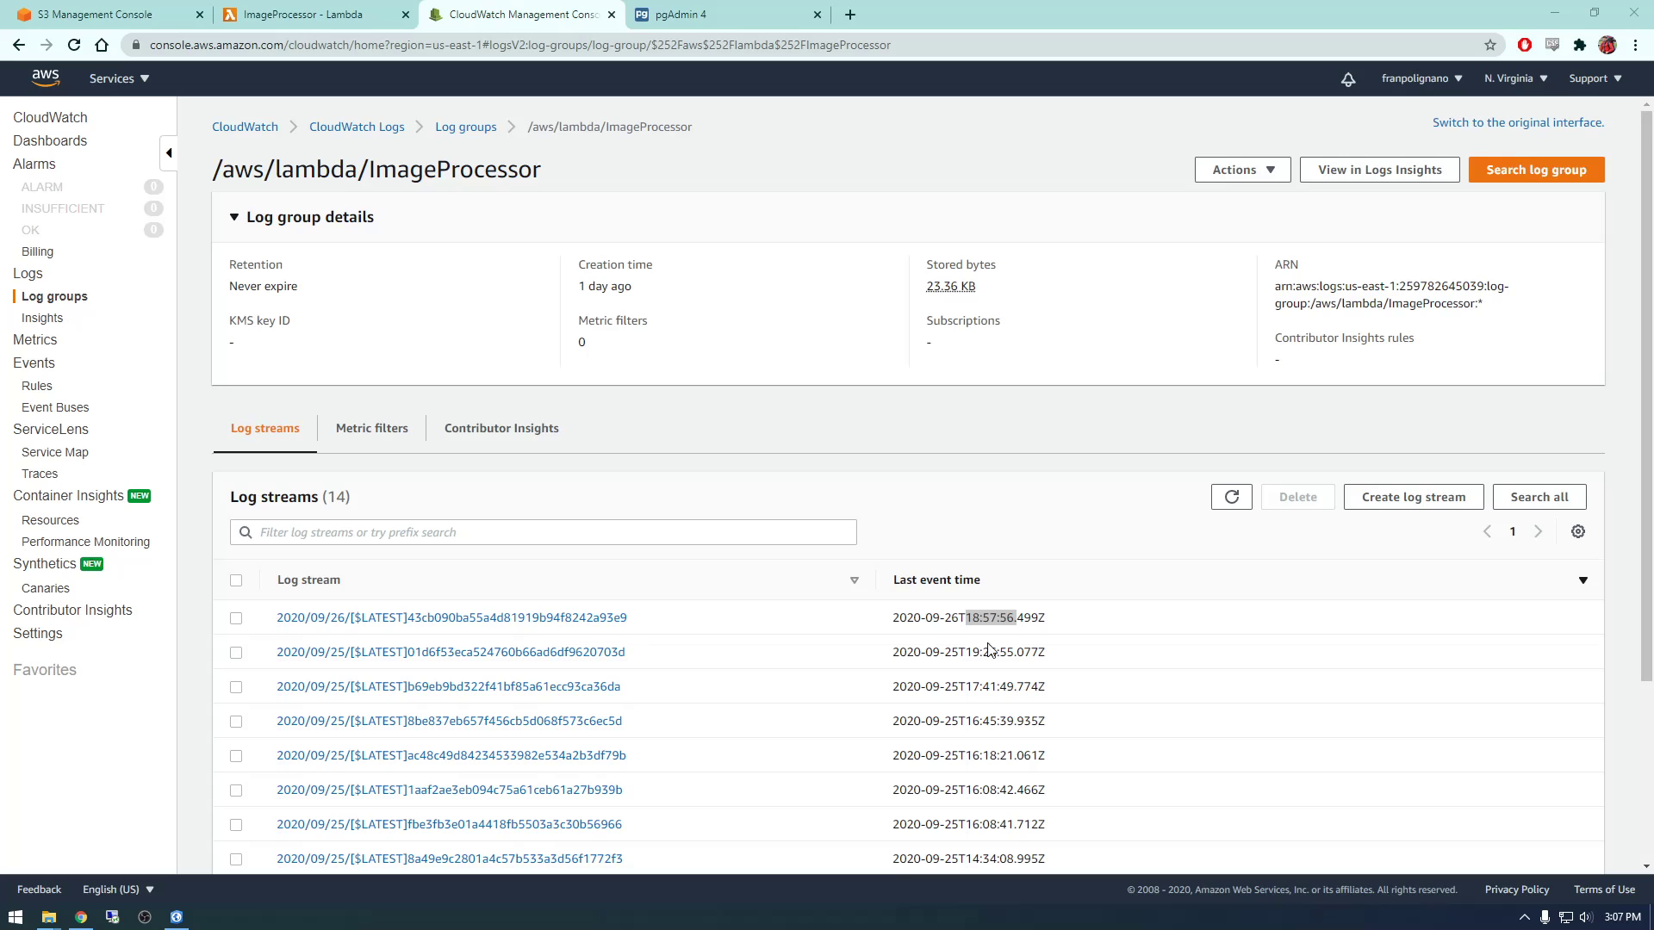
click(487, 622)
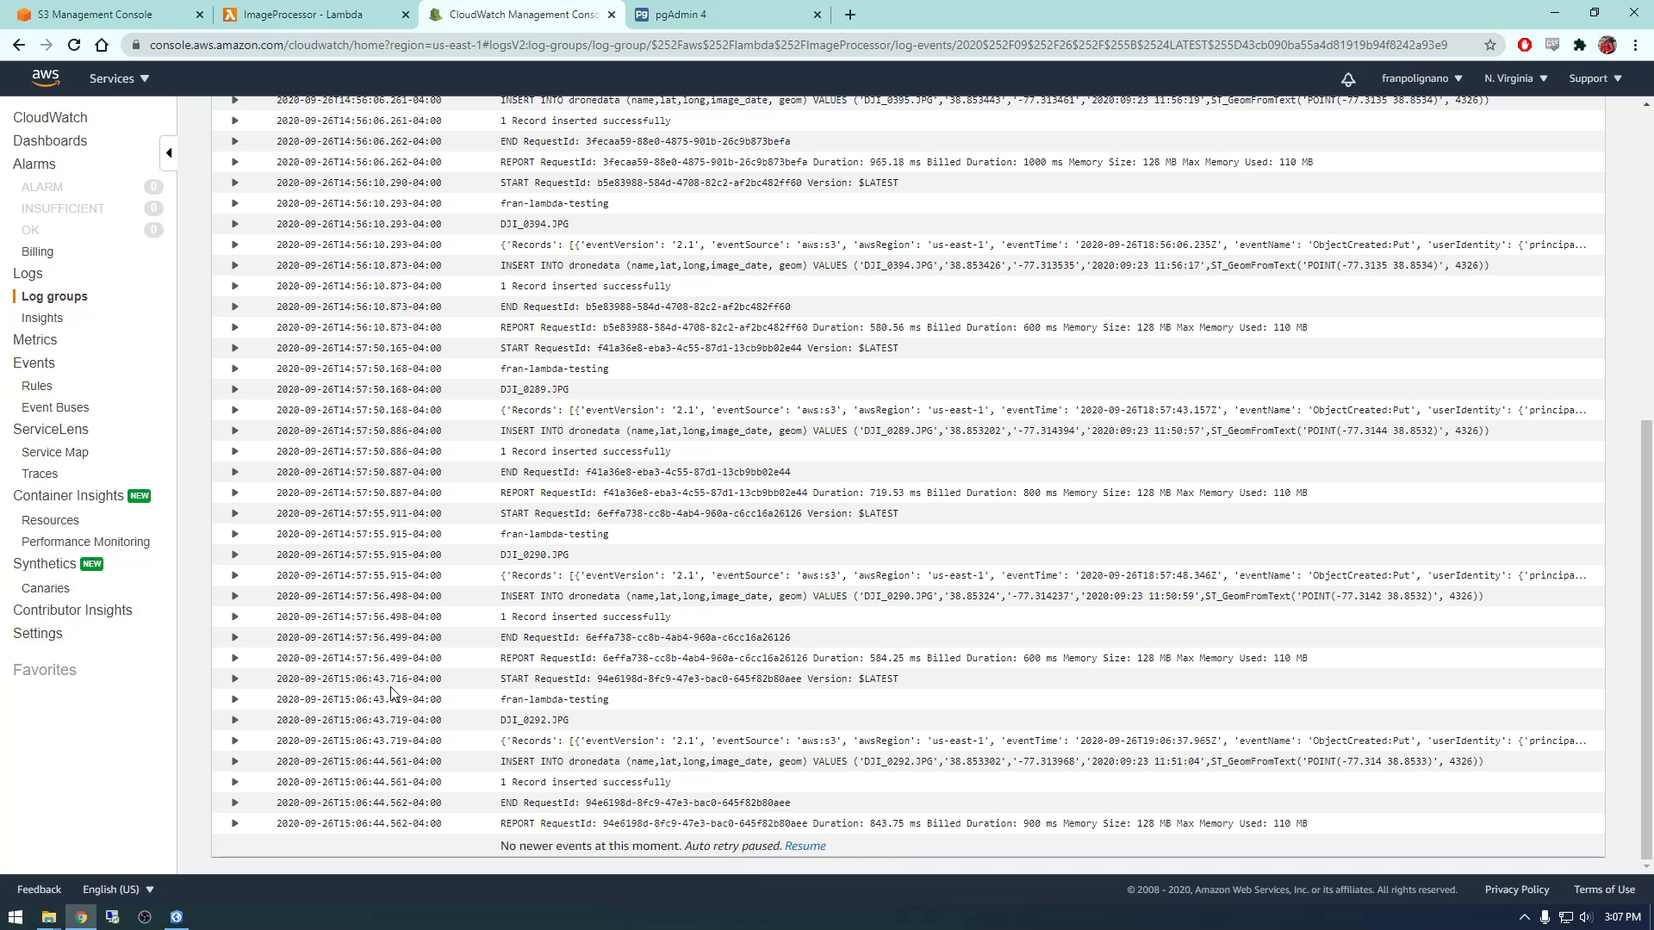
scroll(387, 646, up, 4)
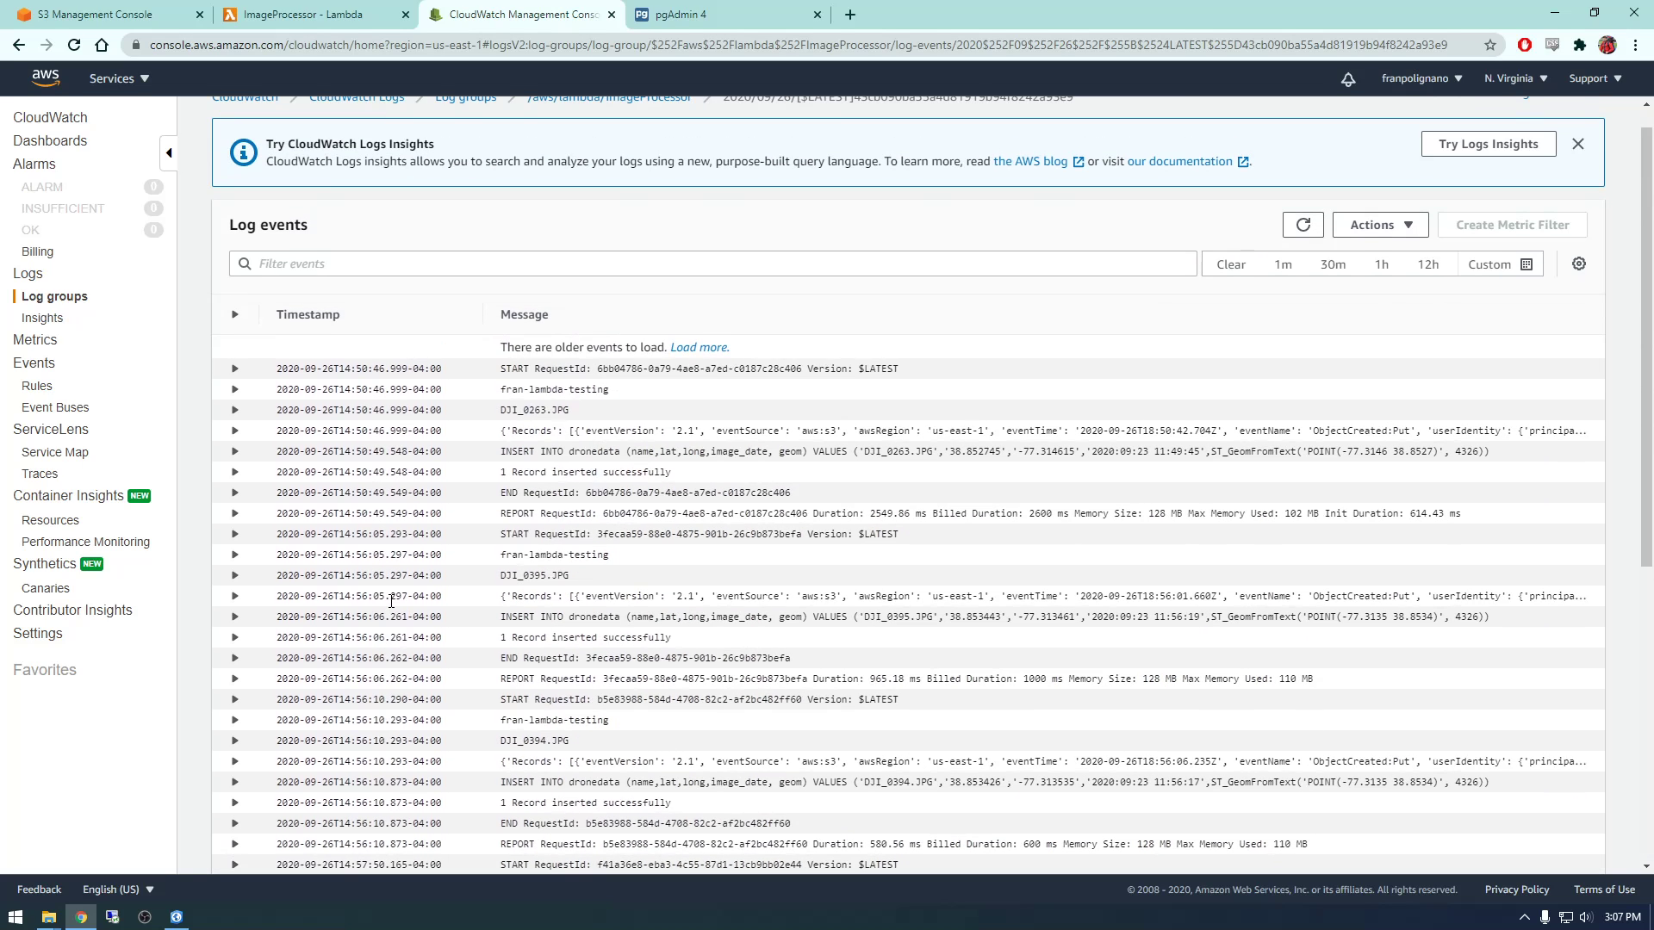
scroll(390, 601, down, 2)
scroll(390, 601, down, 1)
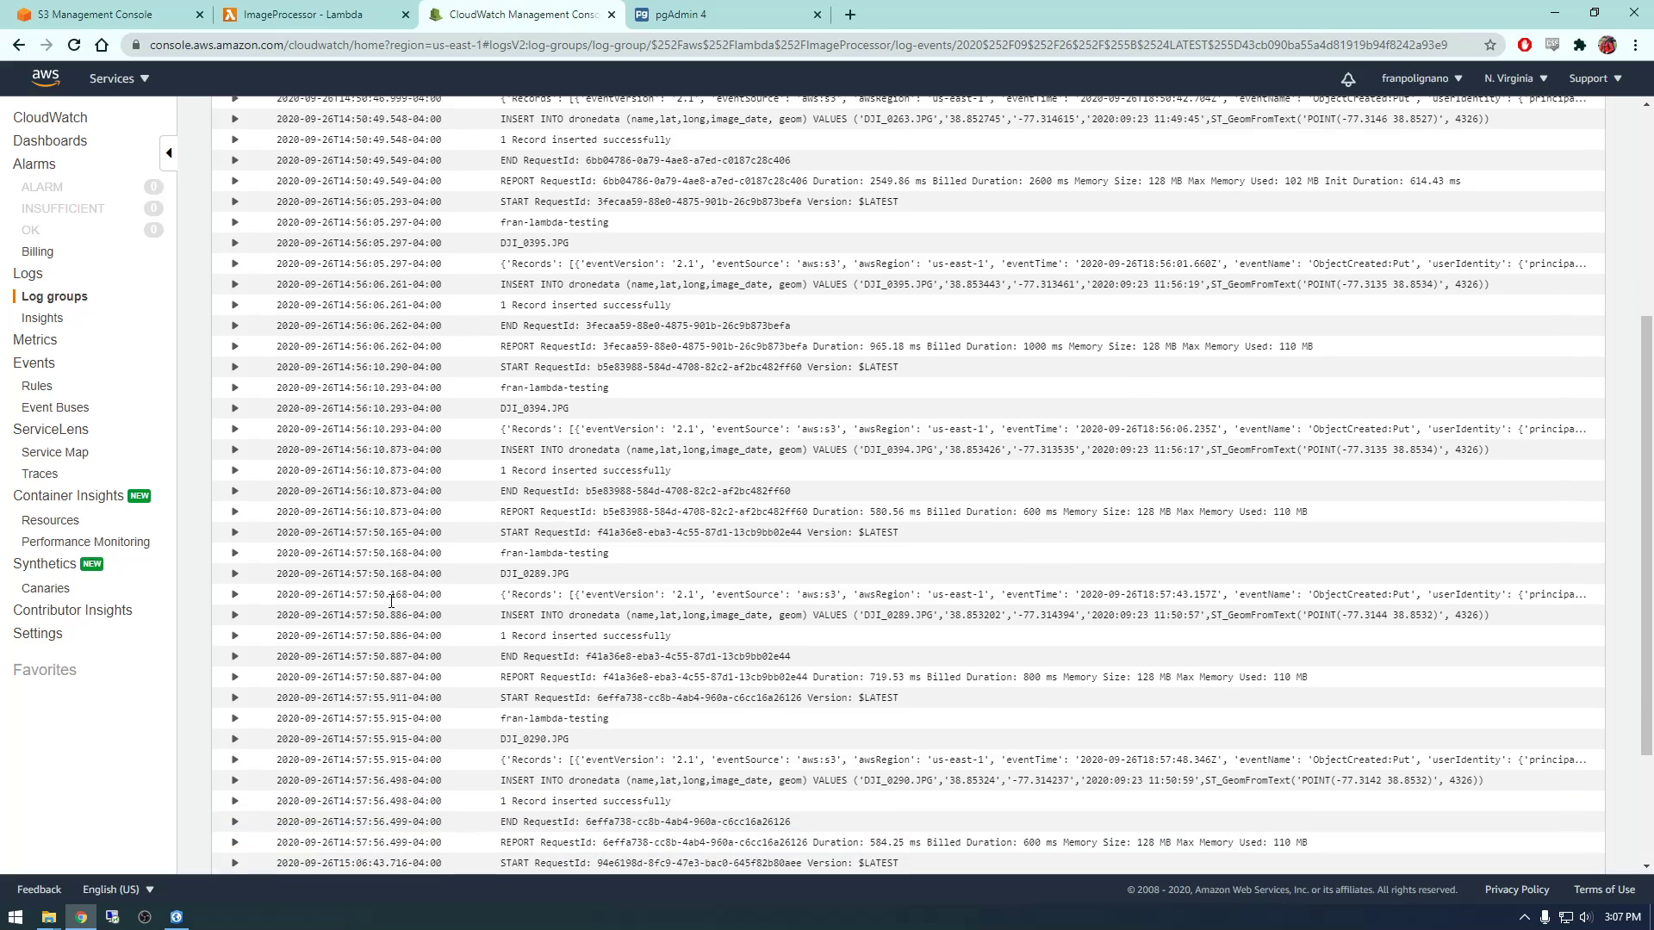
scroll(390, 601, down, 1)
scroll(390, 601, down, 1)
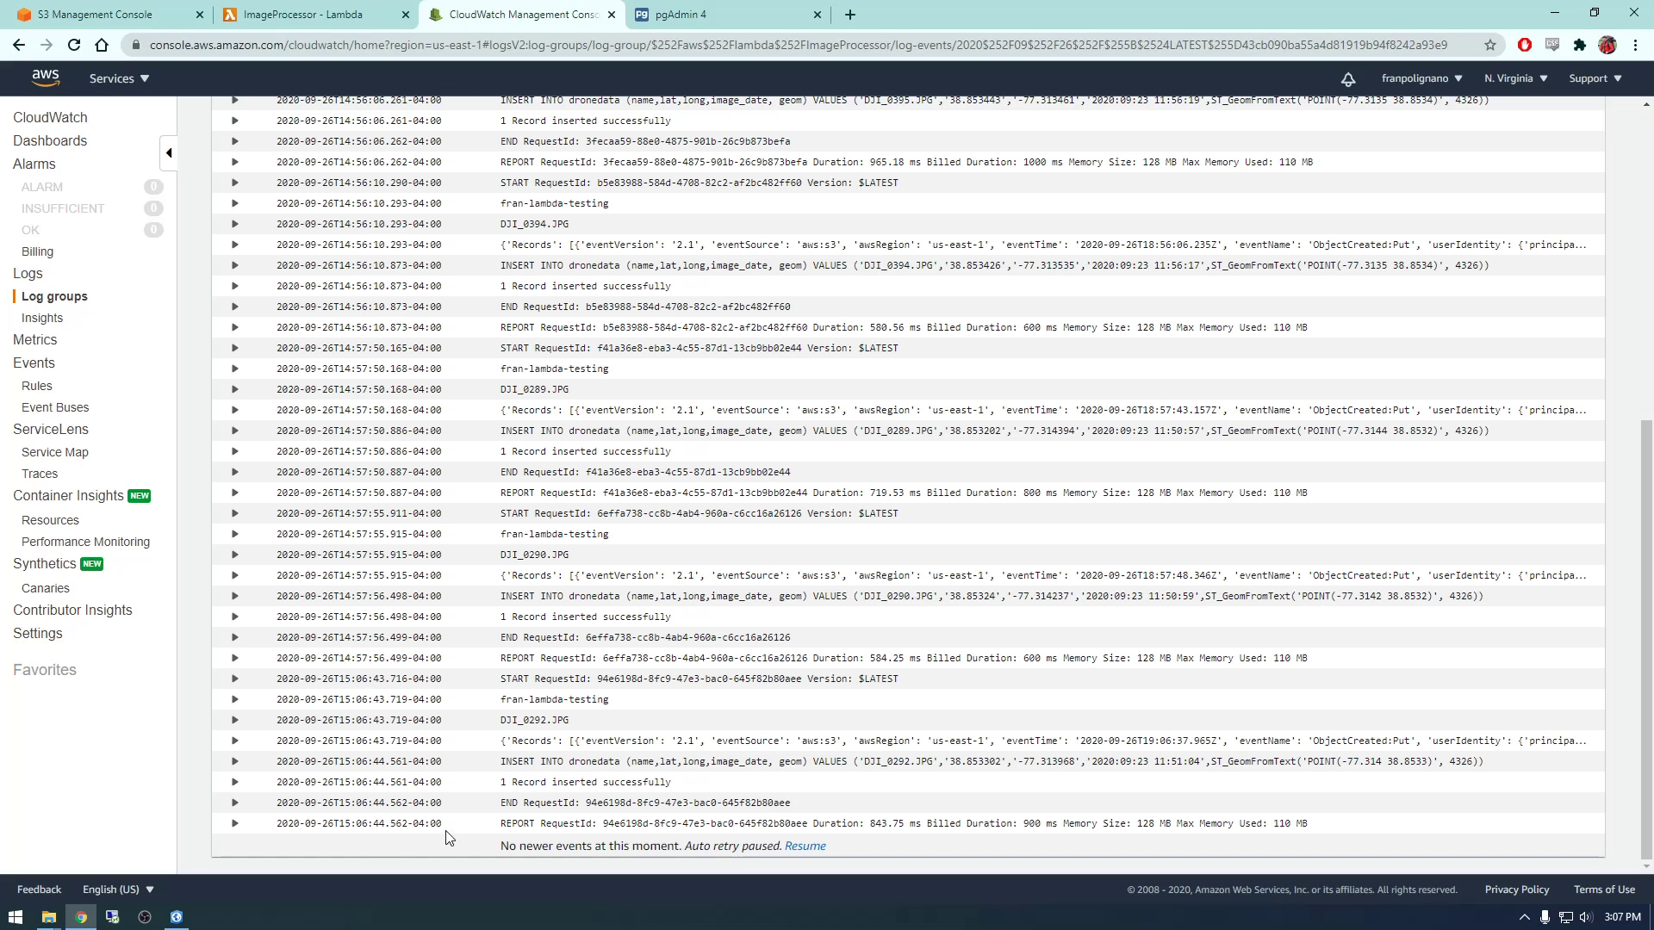
drag(557, 825, 306, 680)
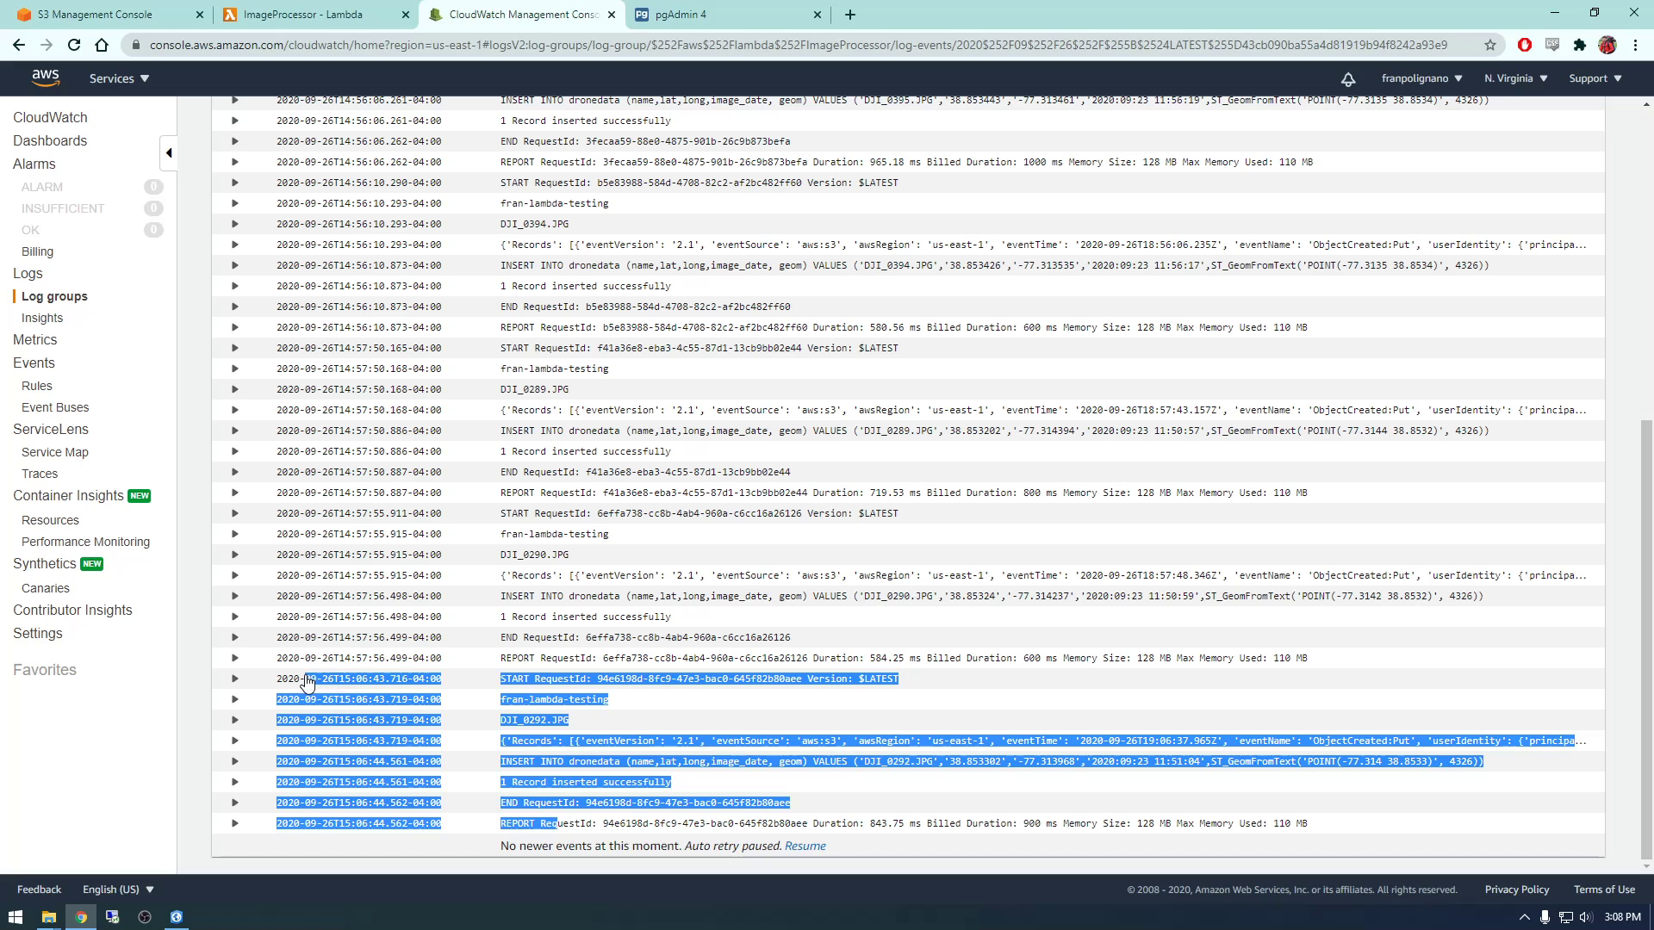
click(537, 706)
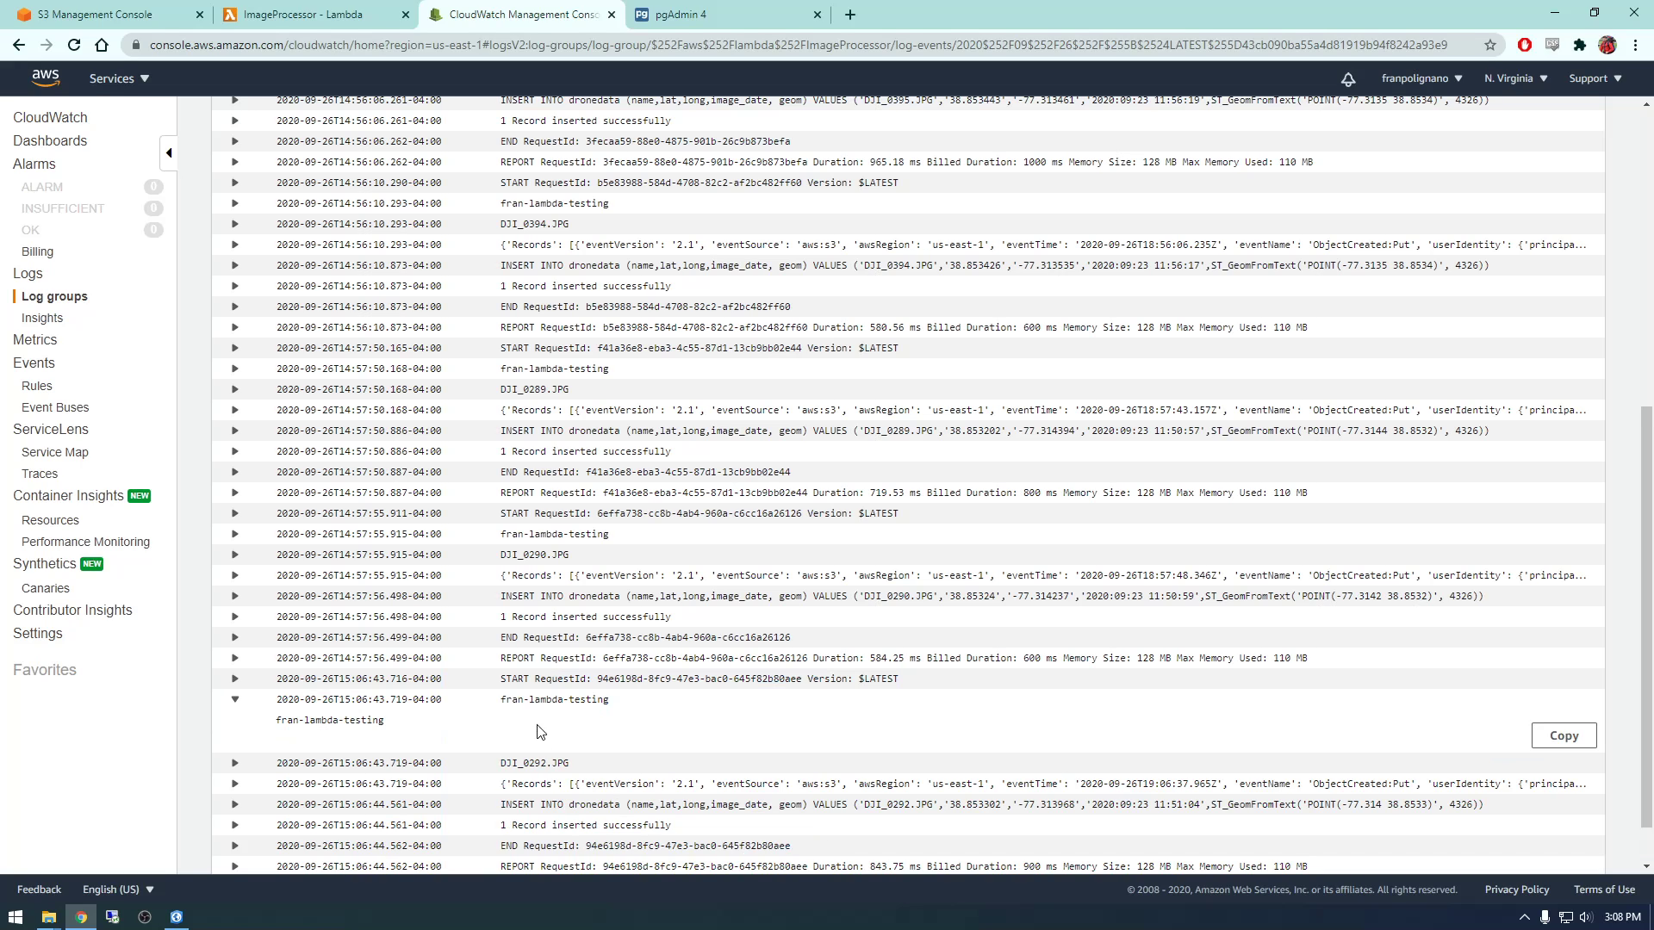
Step: Remove the dronedata layer and re-add drone-imagery.public.dronedata from the Catalog
click(179, 918)
click(103, 296)
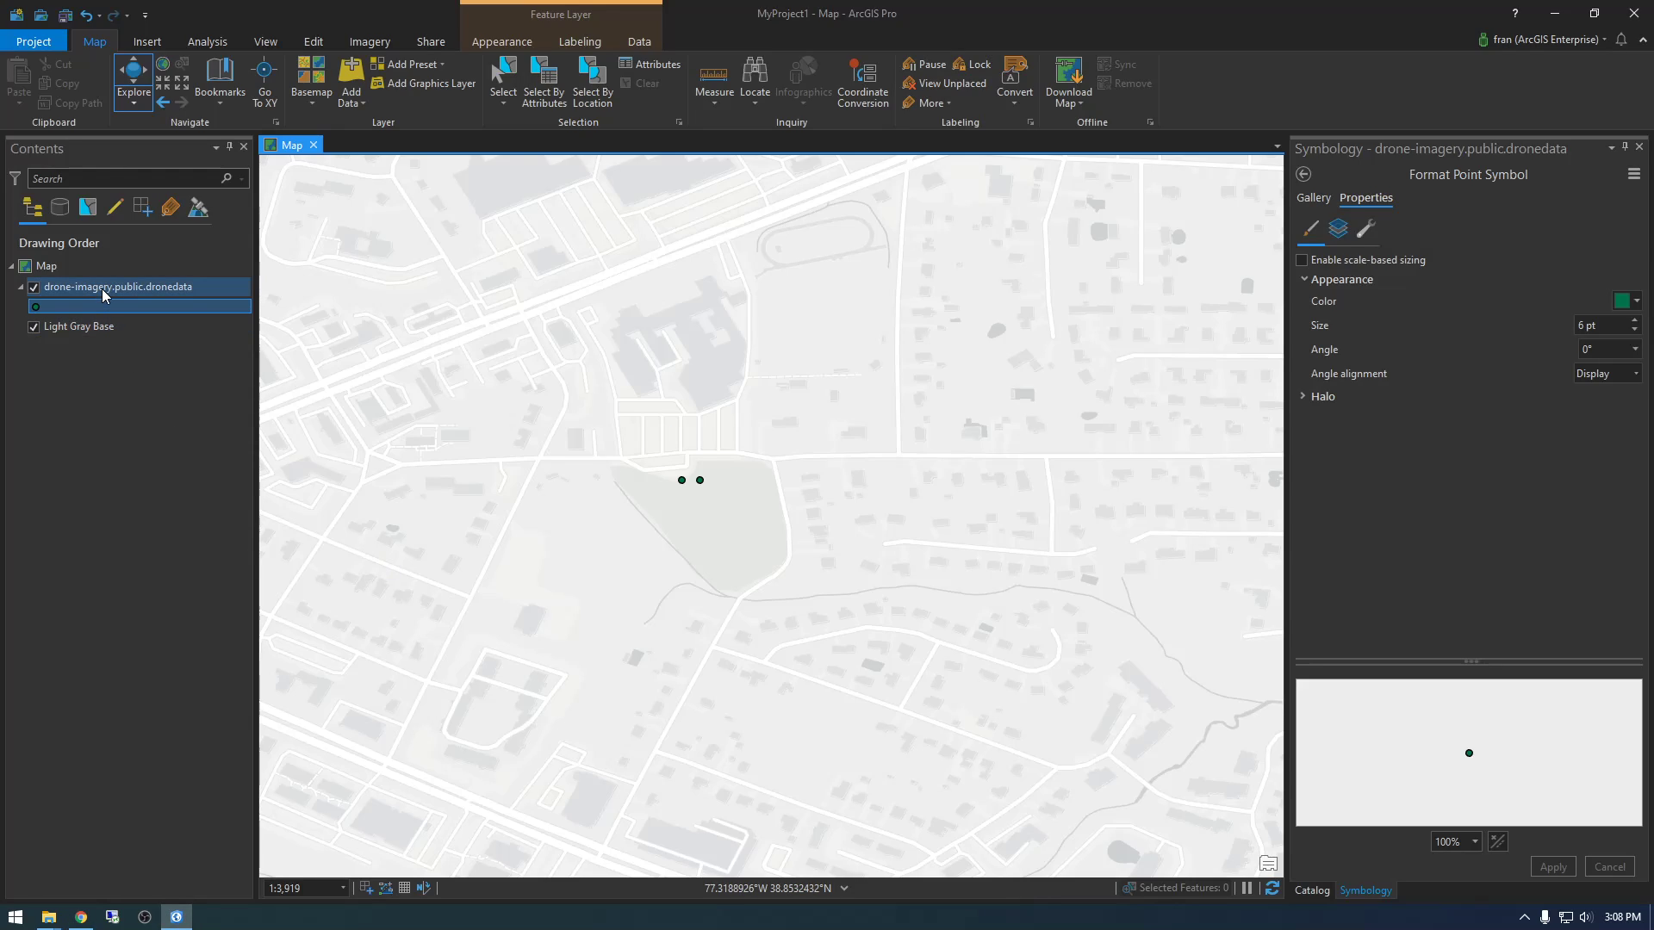
right_click(104, 295)
click(129, 320)
click(1311, 890)
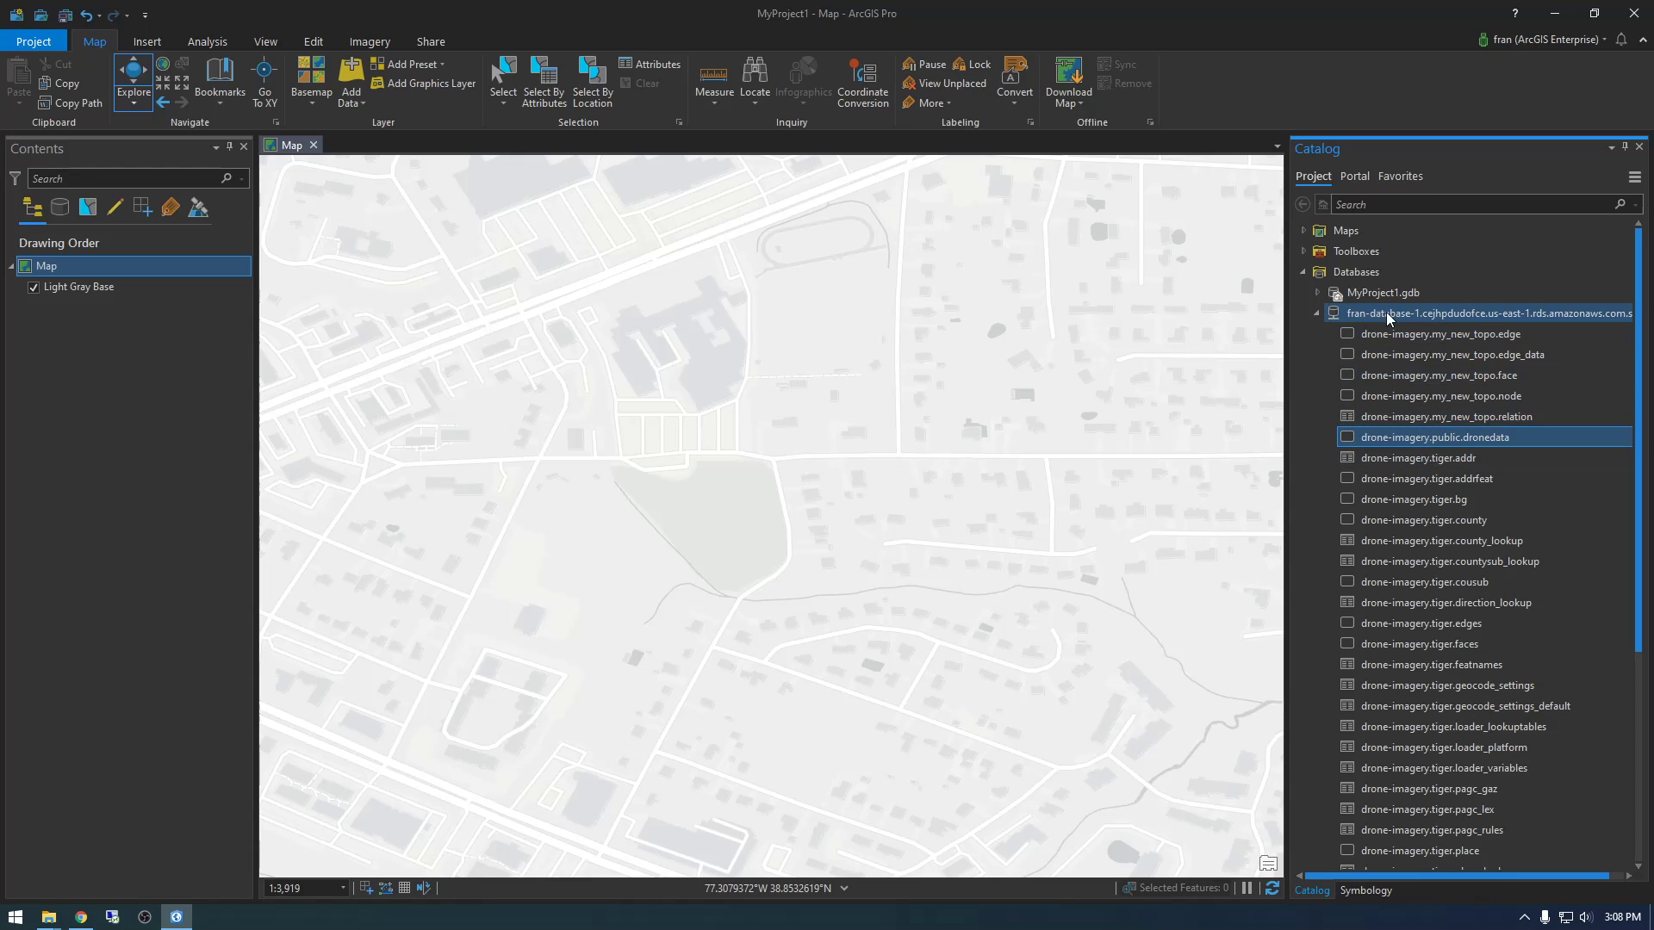
mouse_move(1485, 313)
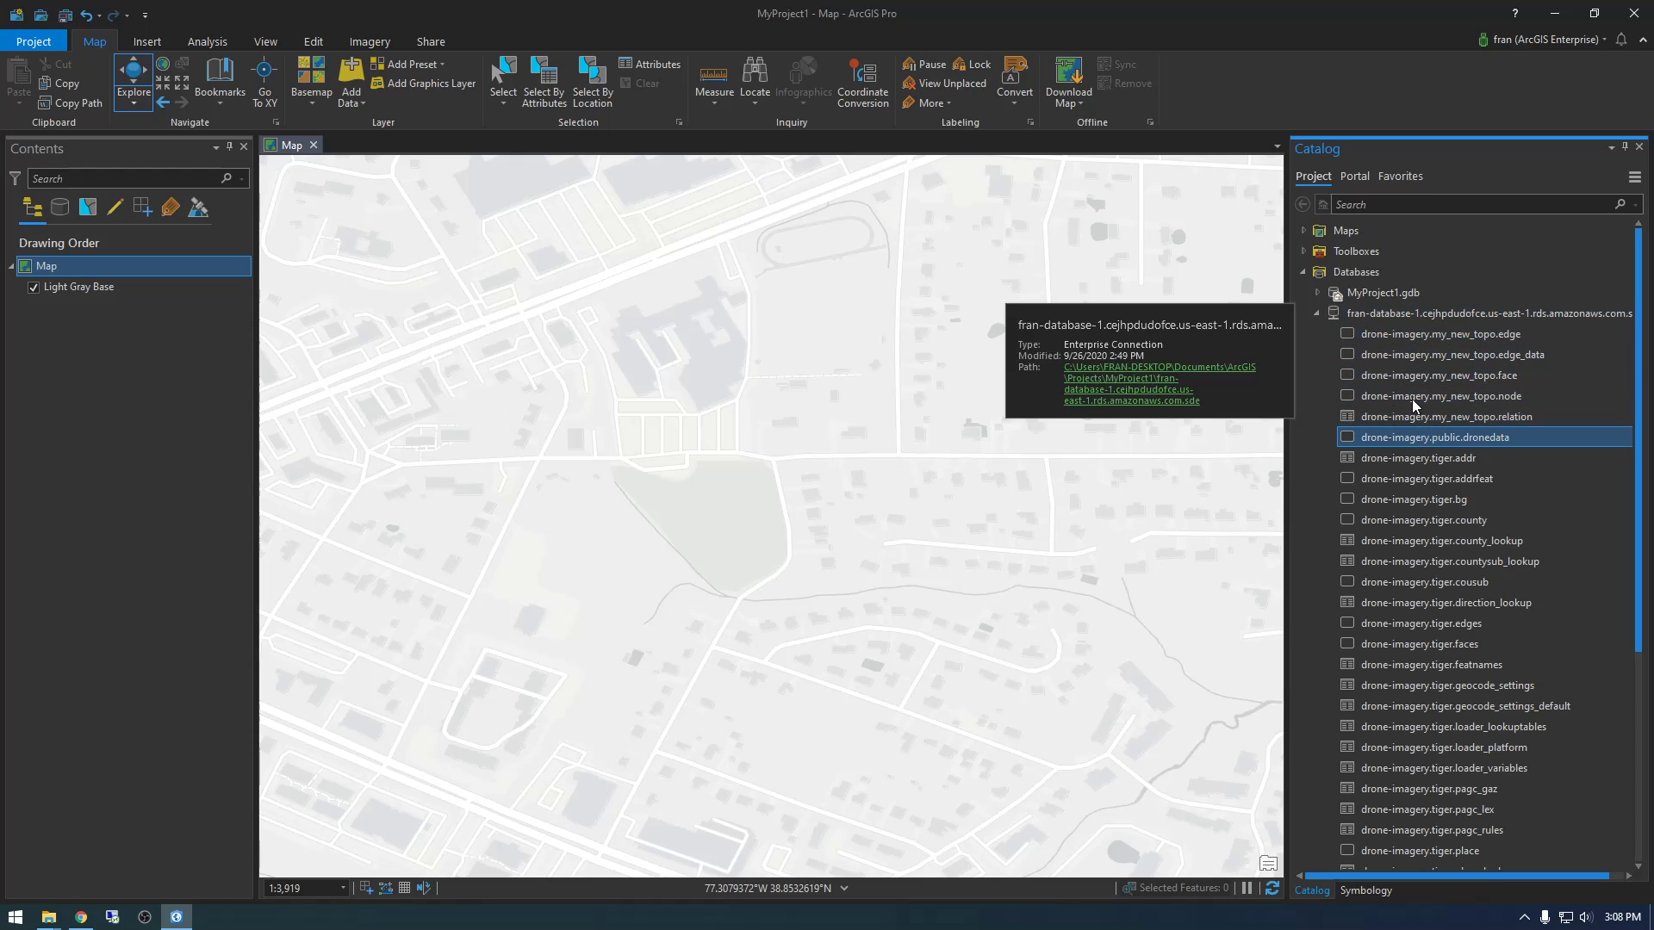
drag(1448, 439, 951, 479)
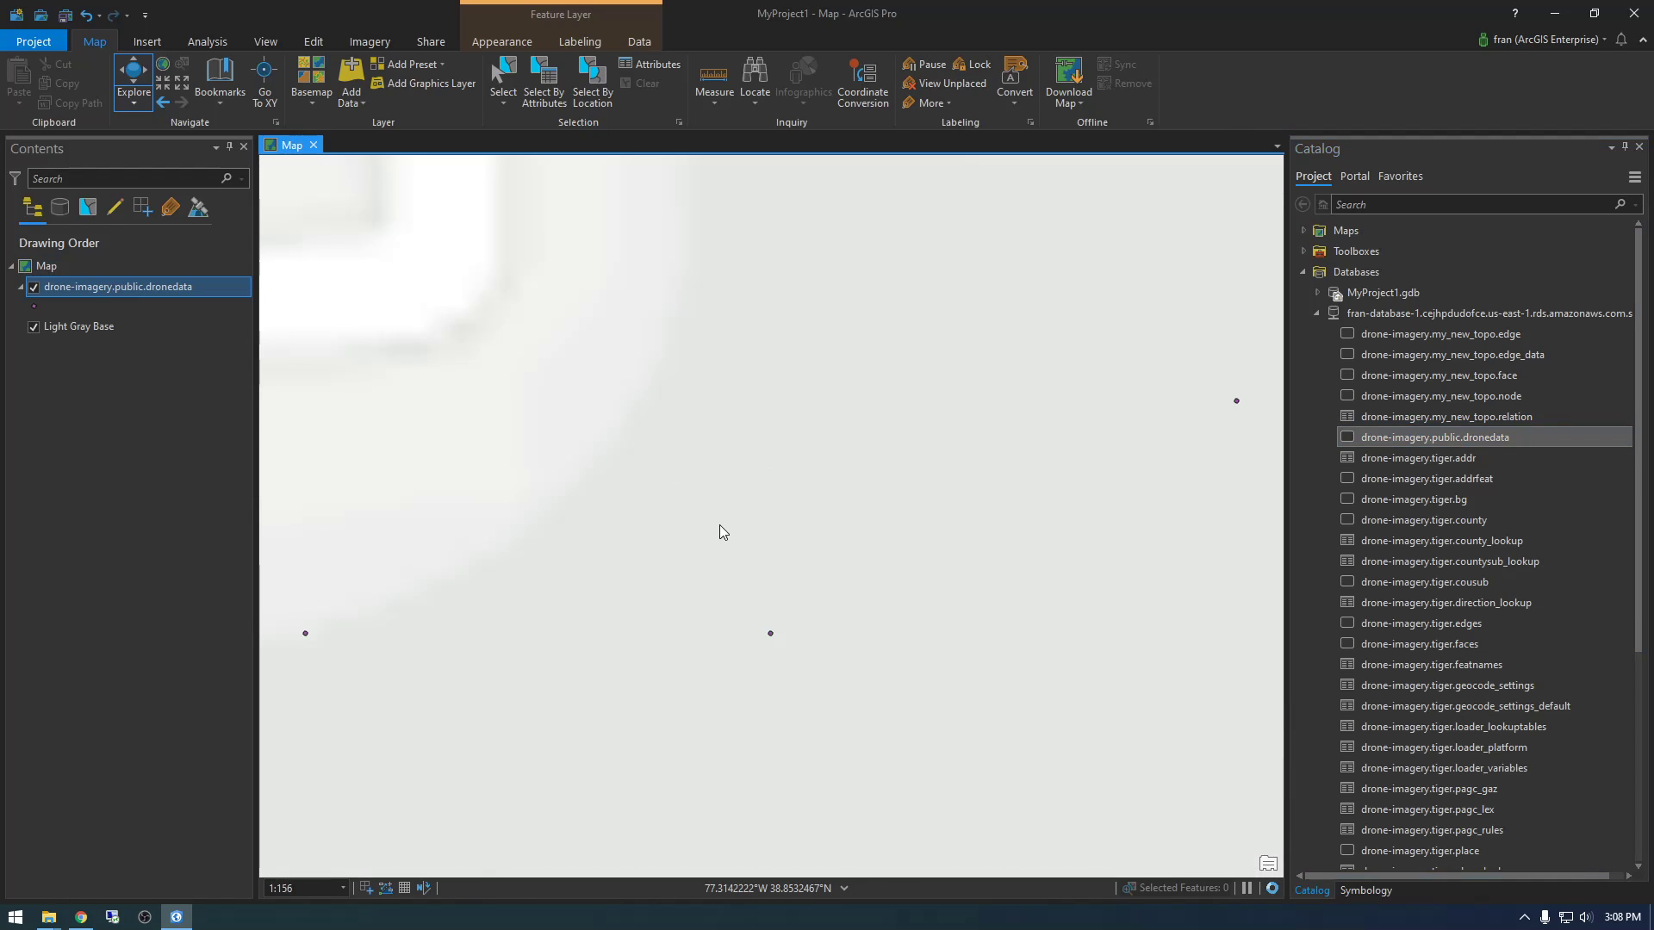
scroll(799, 561, down, 1)
scroll(1076, 472, down, 1)
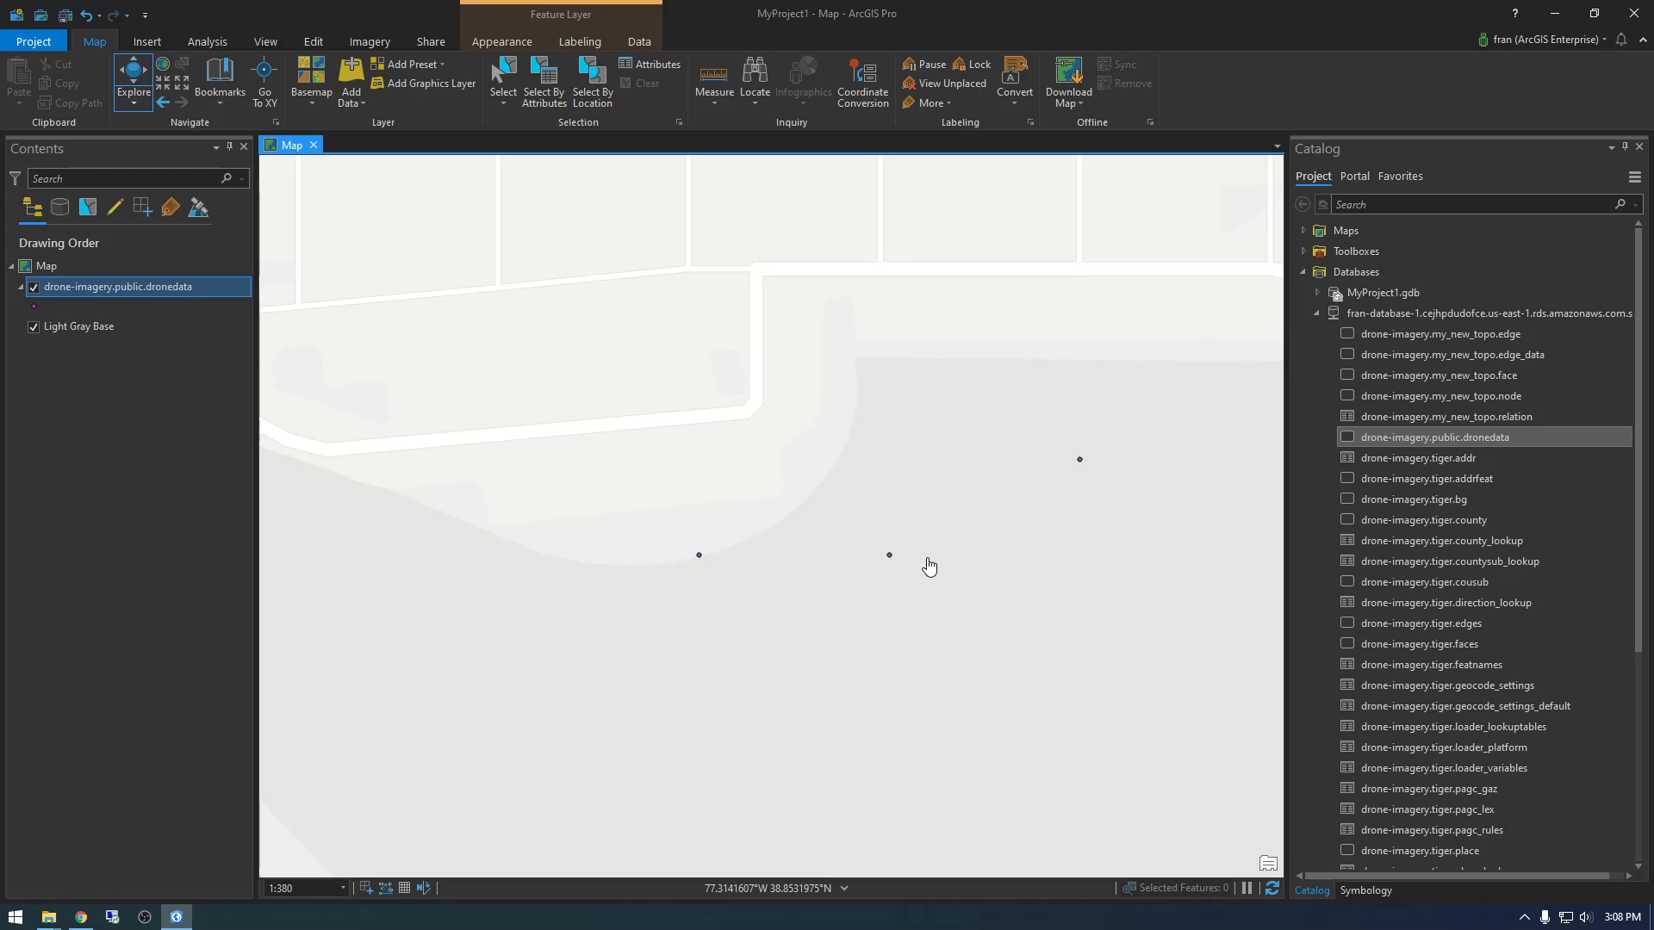
scroll(960, 543, down, 2)
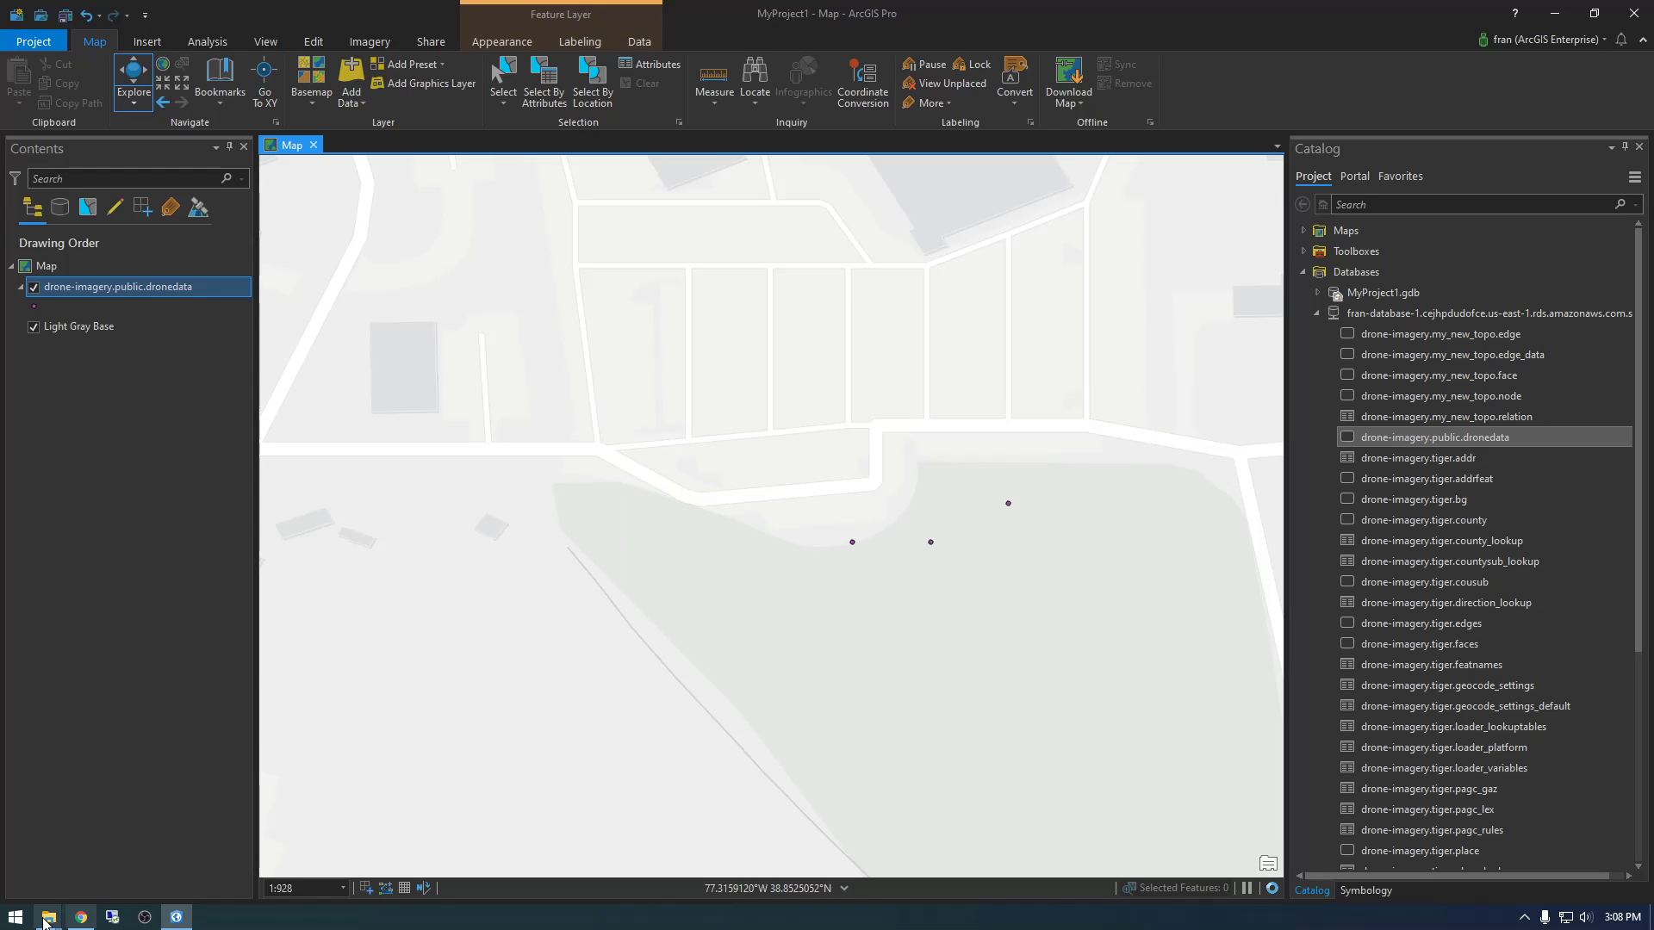
Step: Arrange the S3 bucket page and the drone photos folder side by side
click(99, 852)
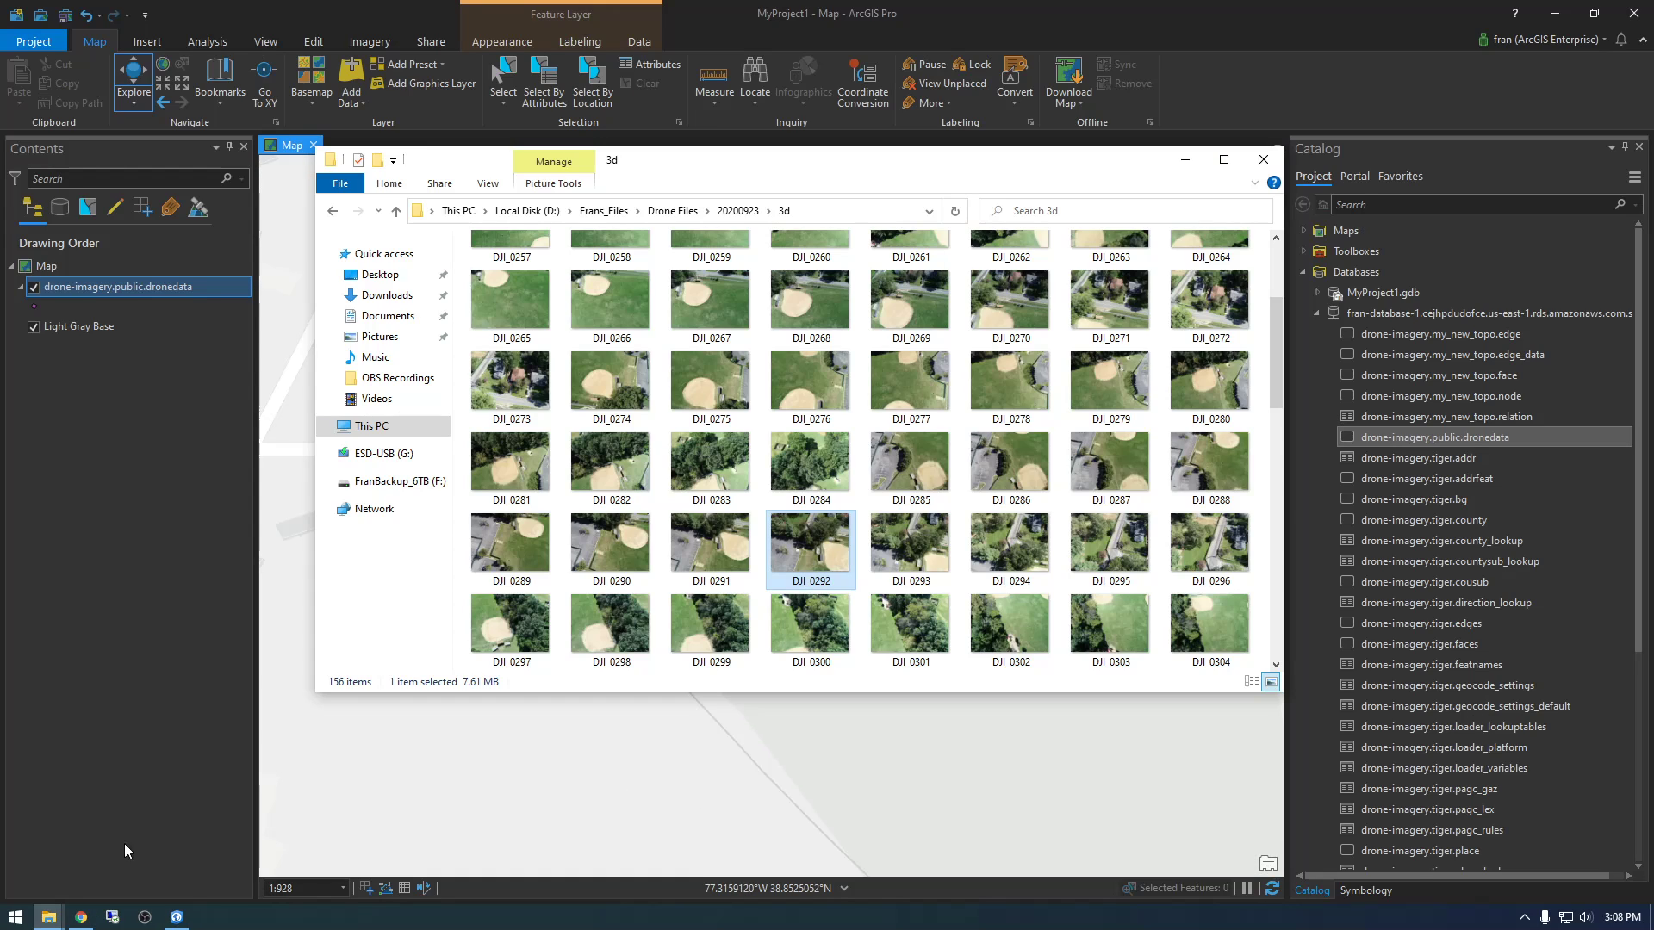
click(93, 919)
click(75, 26)
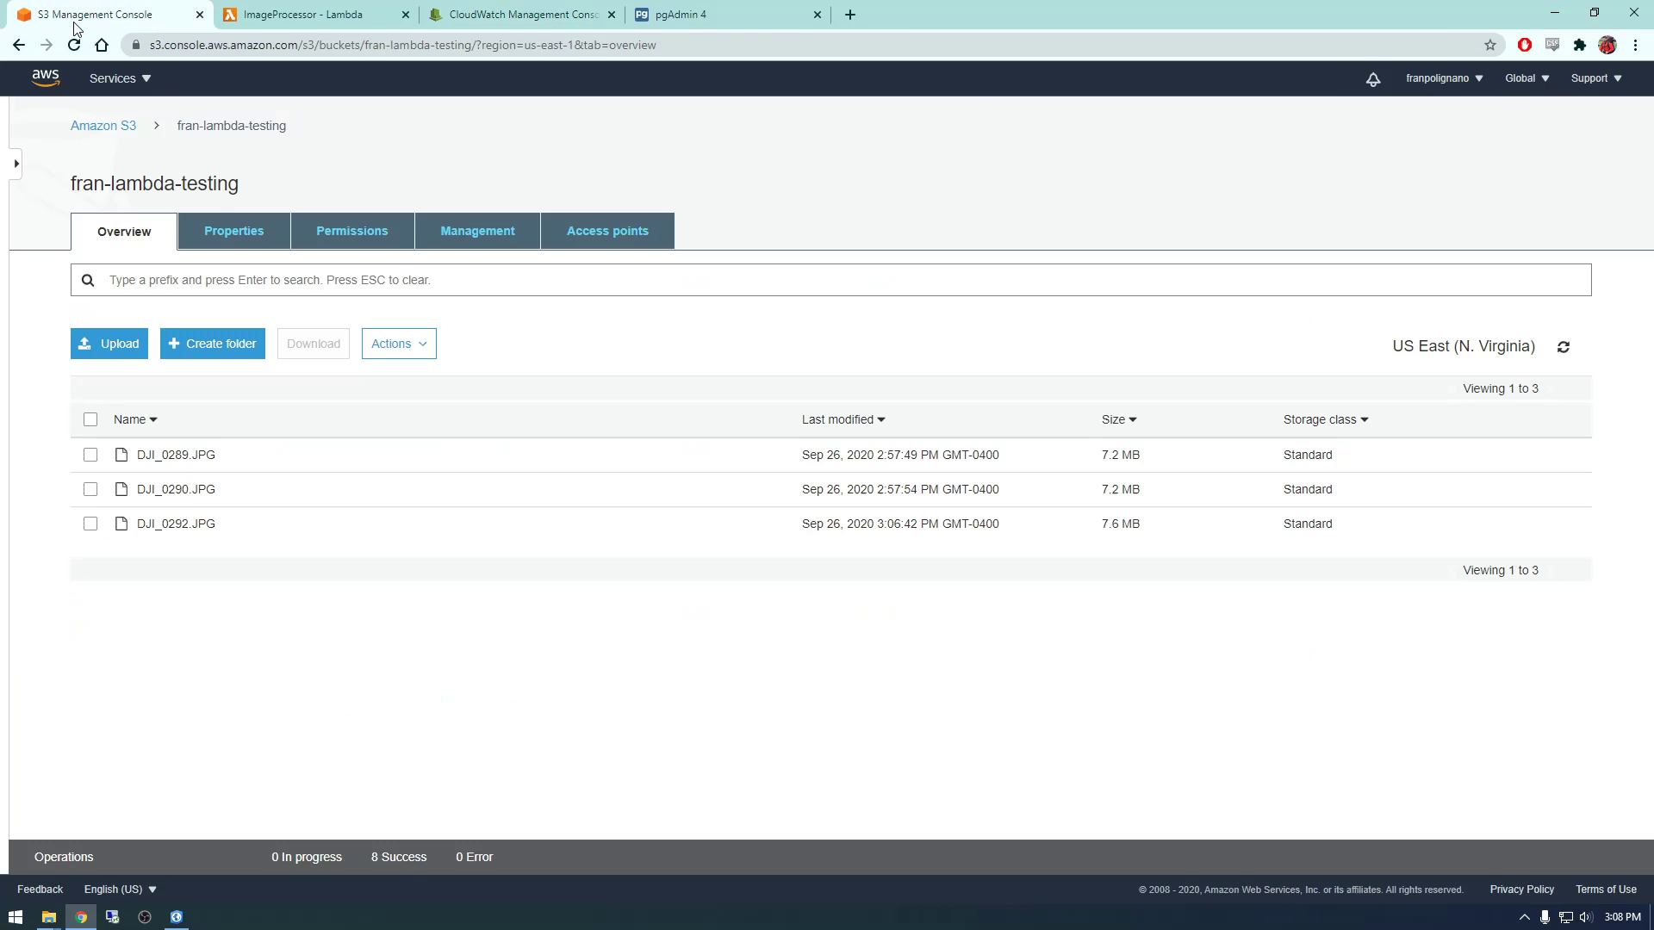
mouse_move(48, 918)
click(90, 841)
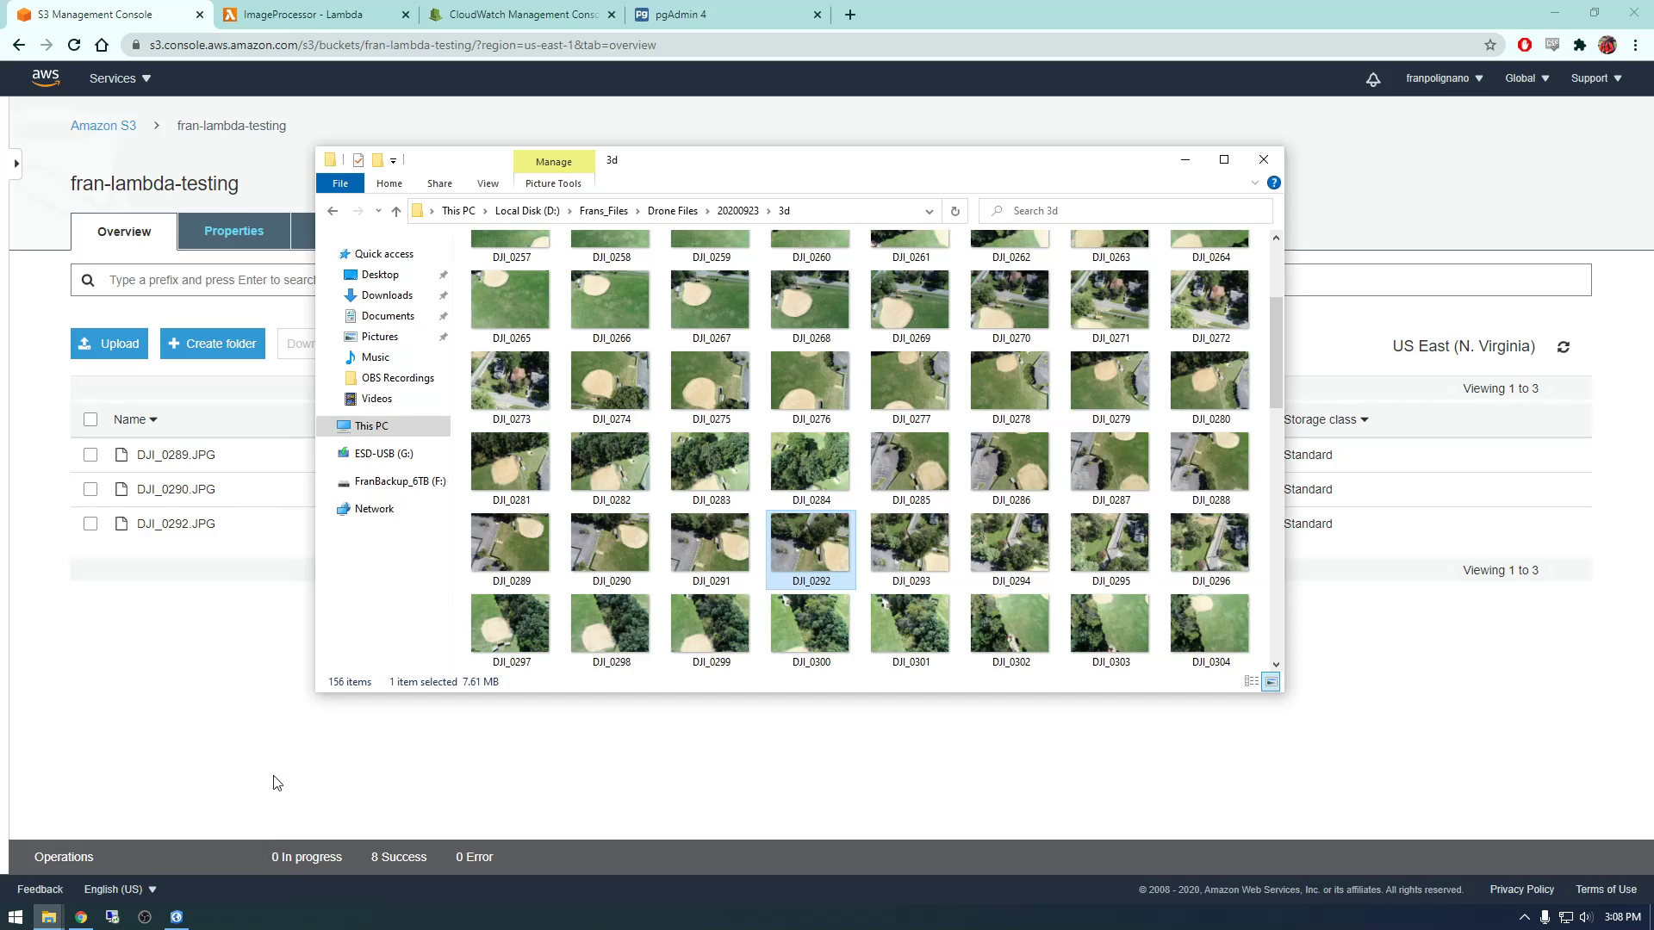
drag(673, 169, 947, 115)
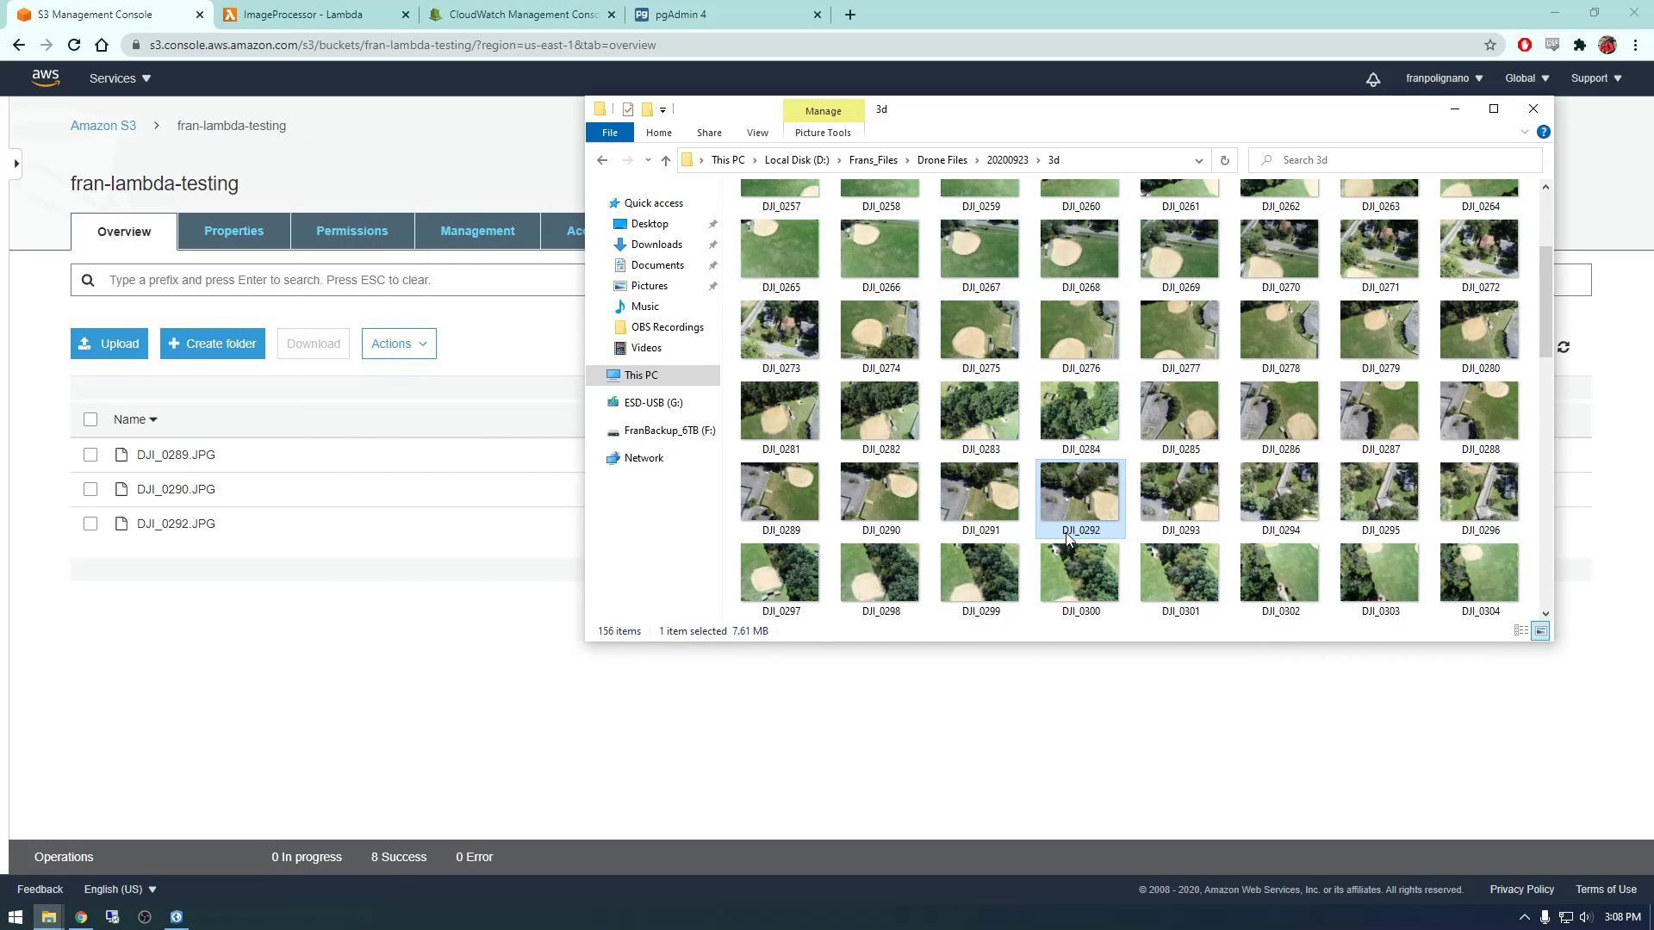
Step: Upload DJI_0293.JPG to the bucket with default permissions and Standard storage class
click(1183, 500)
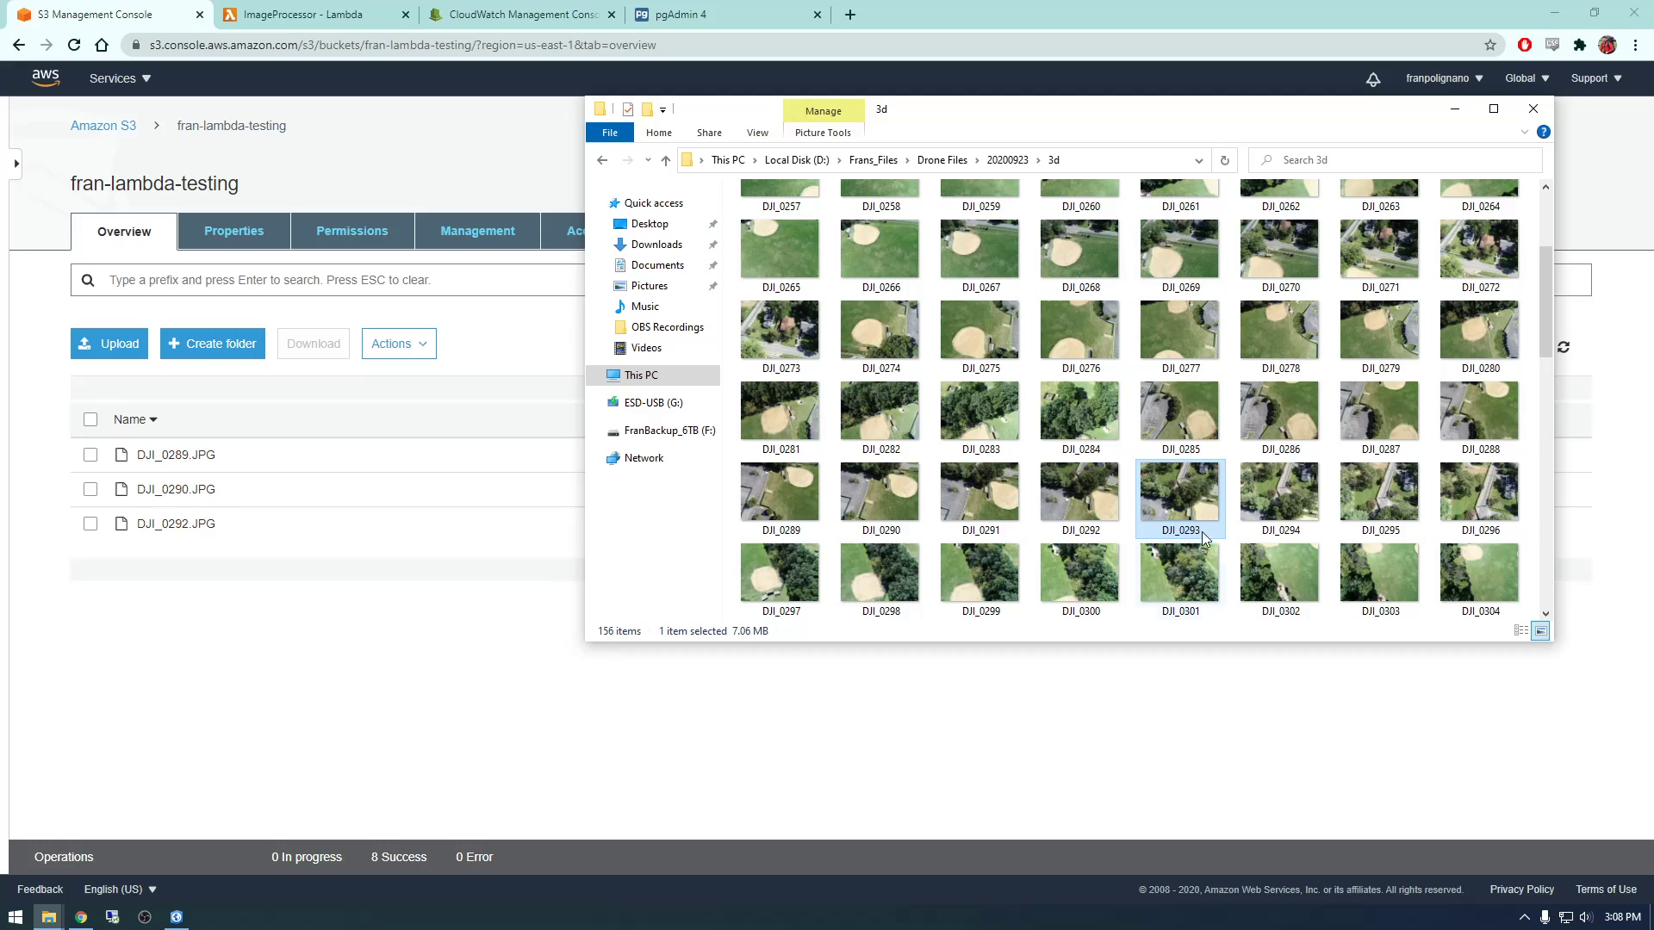
drag(1186, 490, 247, 606)
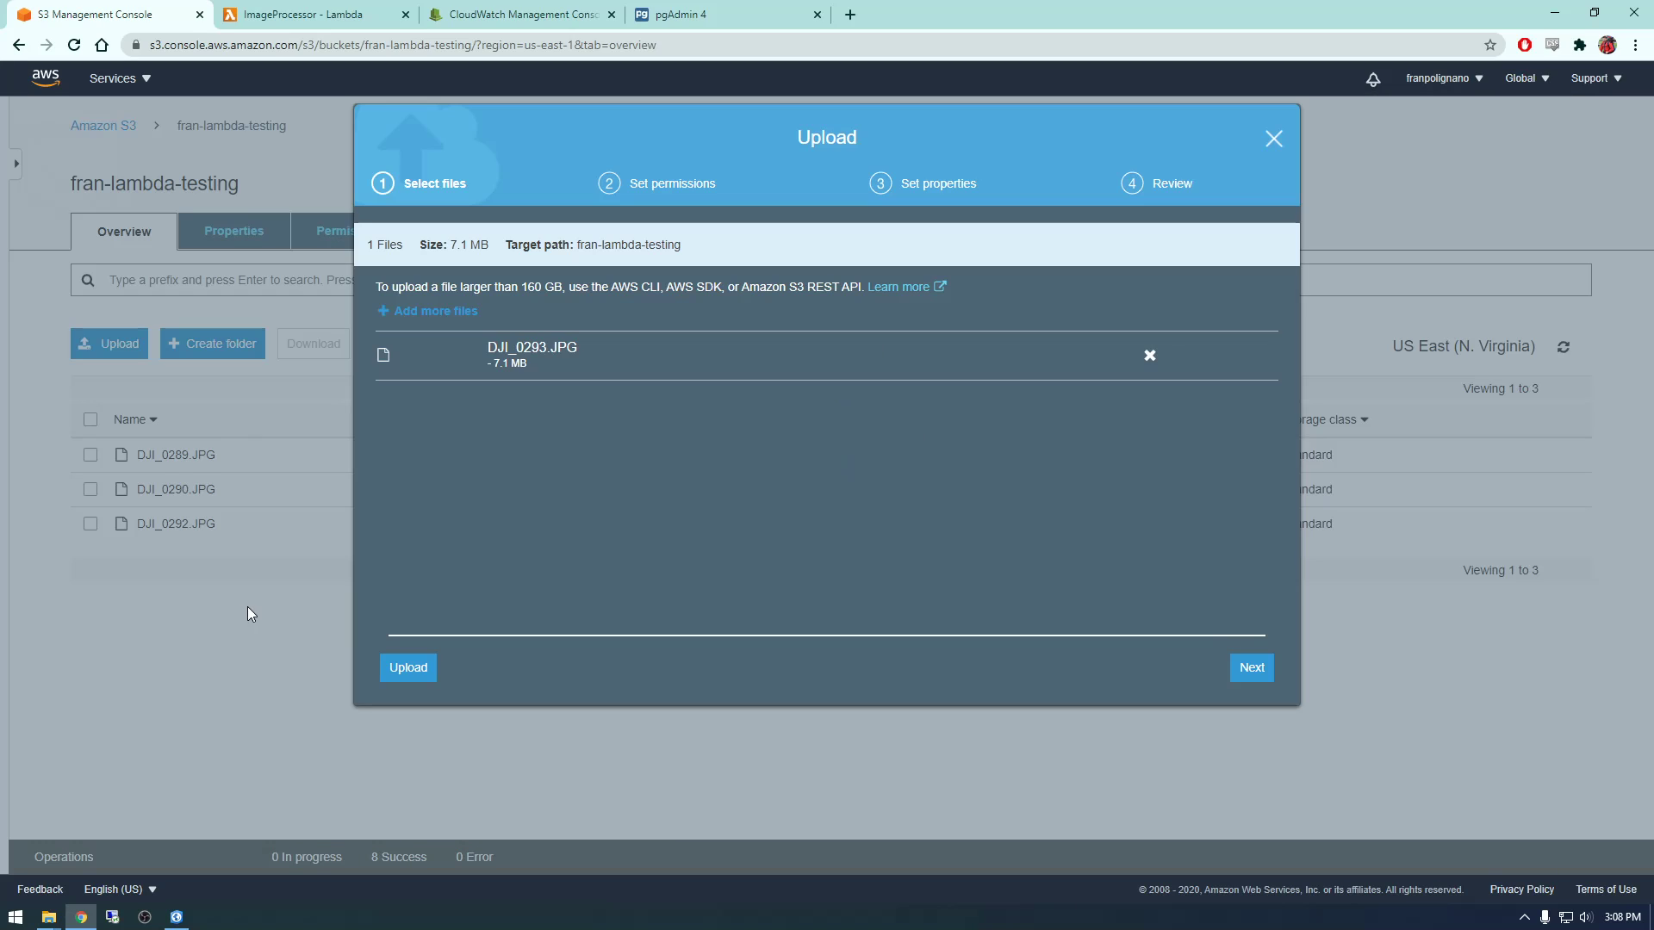
click(1250, 669)
click(1253, 673)
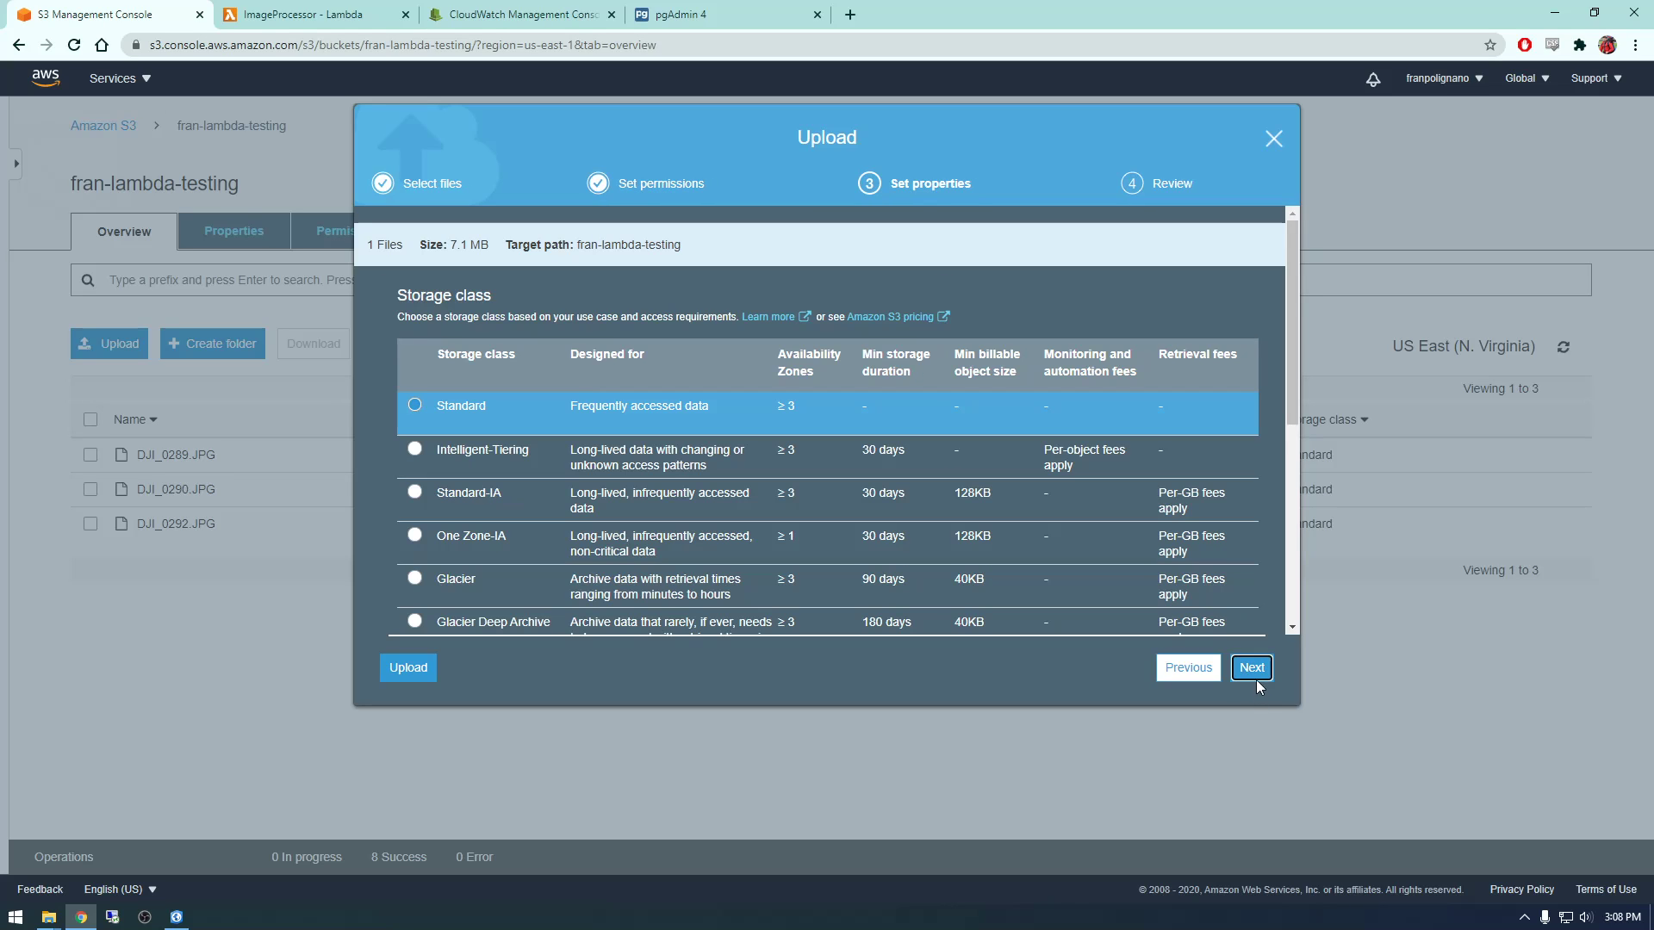
click(1251, 668)
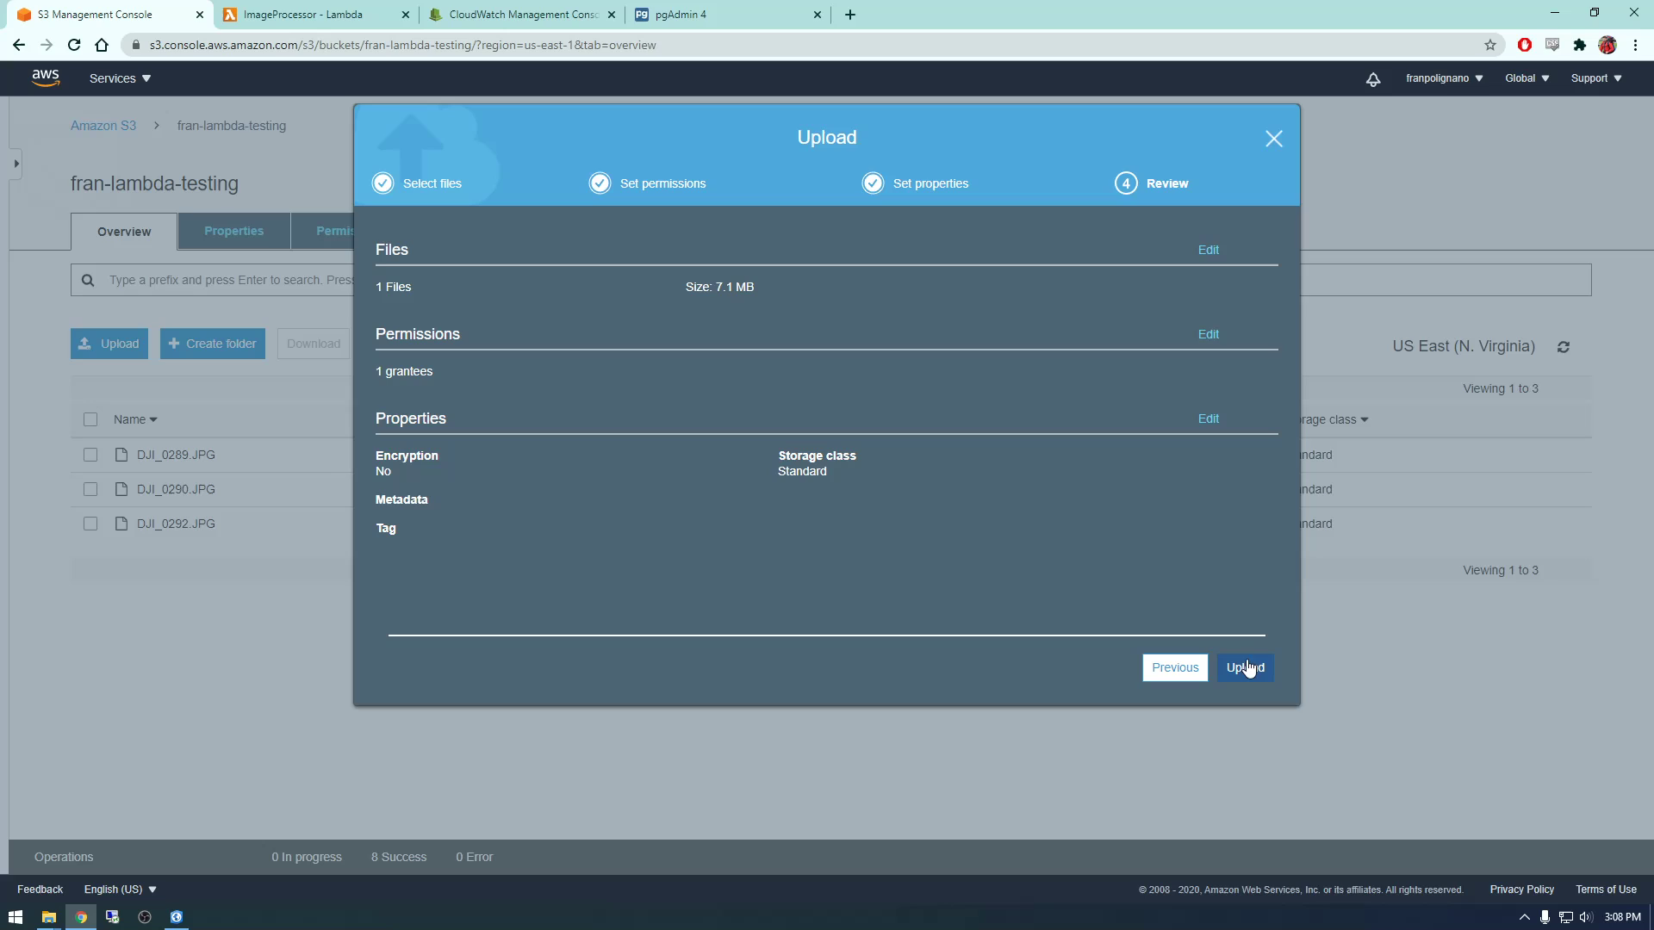
click(1247, 667)
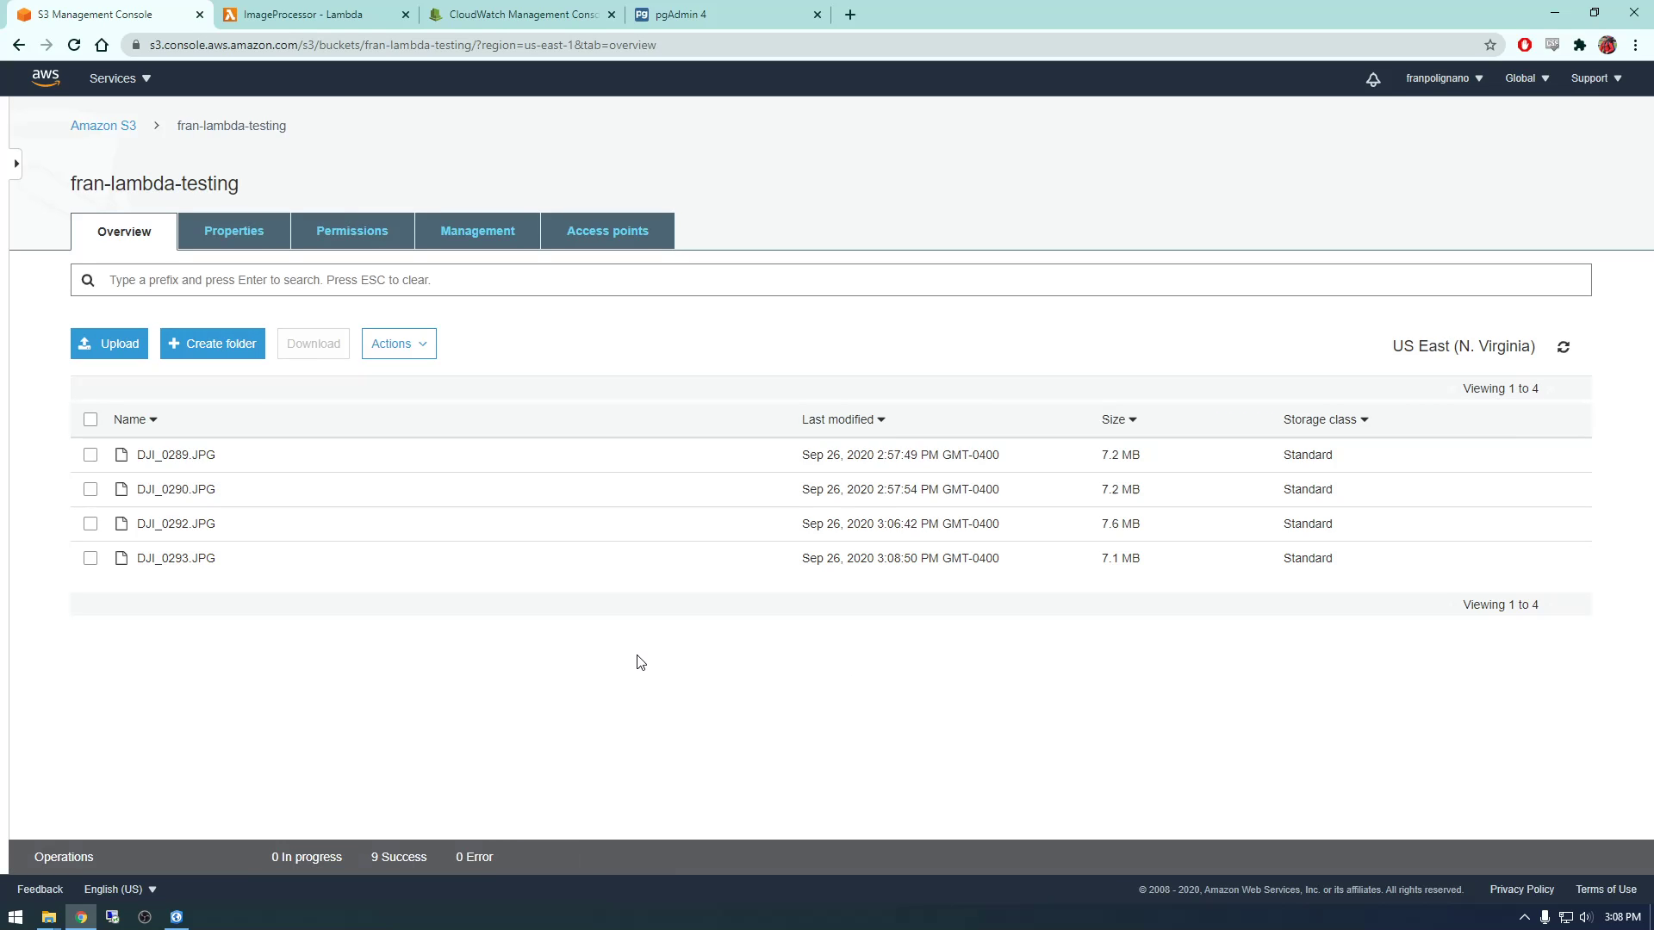
Step: Remove the dronedata layer and re-add it from the Catalog to show four points
click(181, 919)
right_click(141, 294)
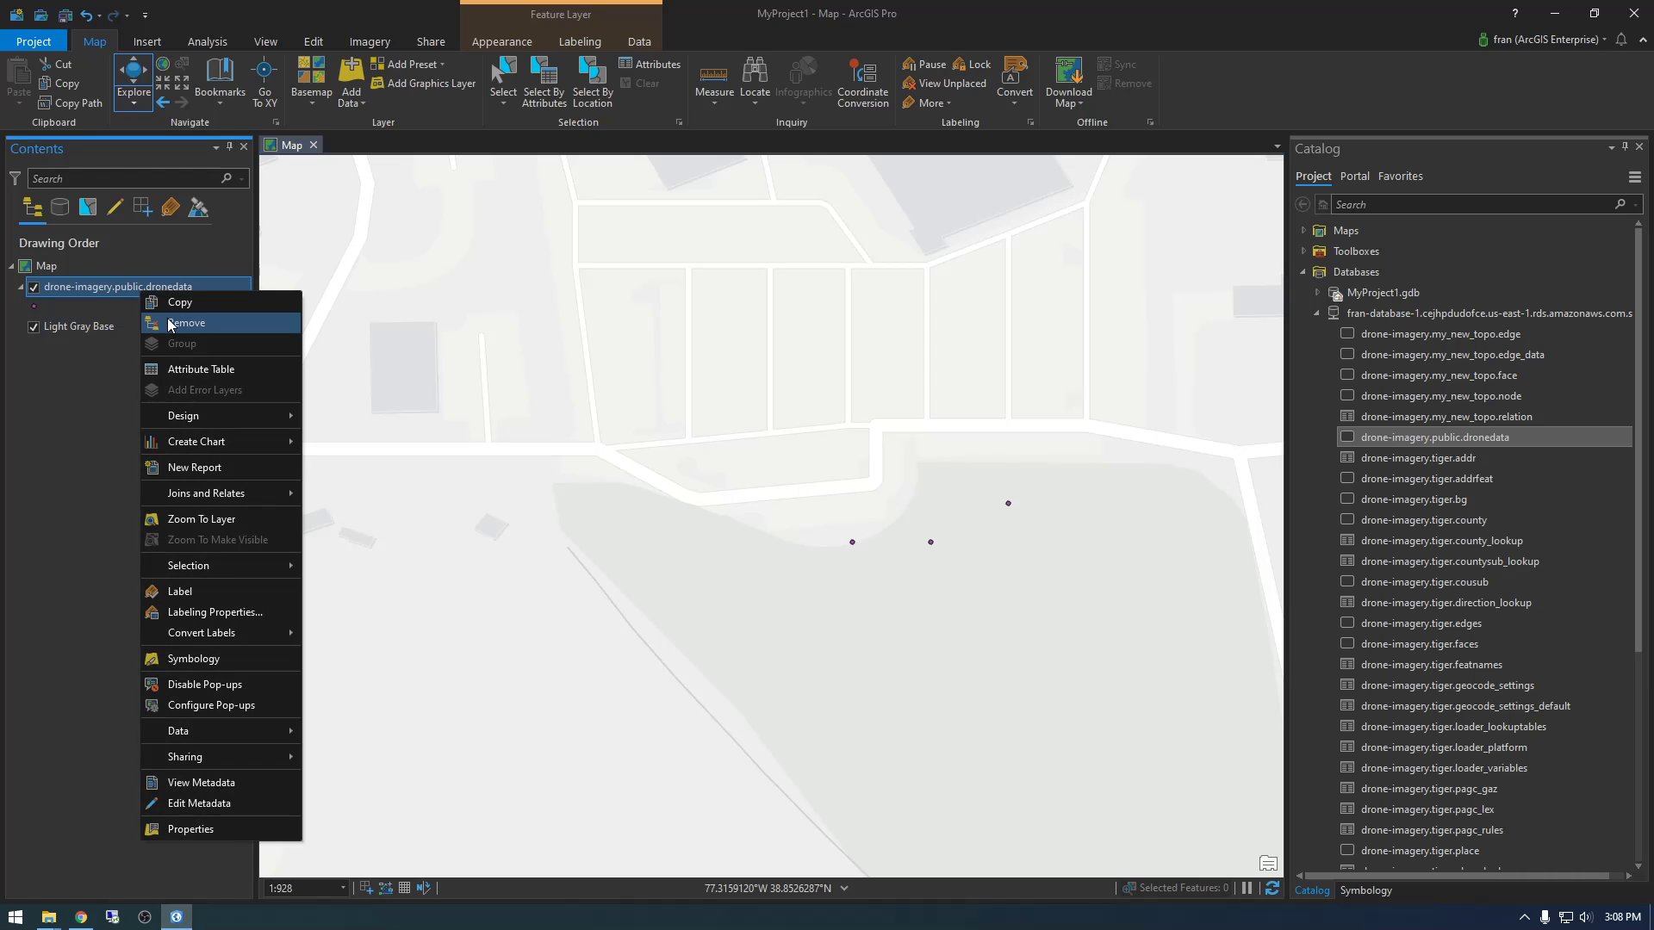
click(168, 324)
click(1425, 436)
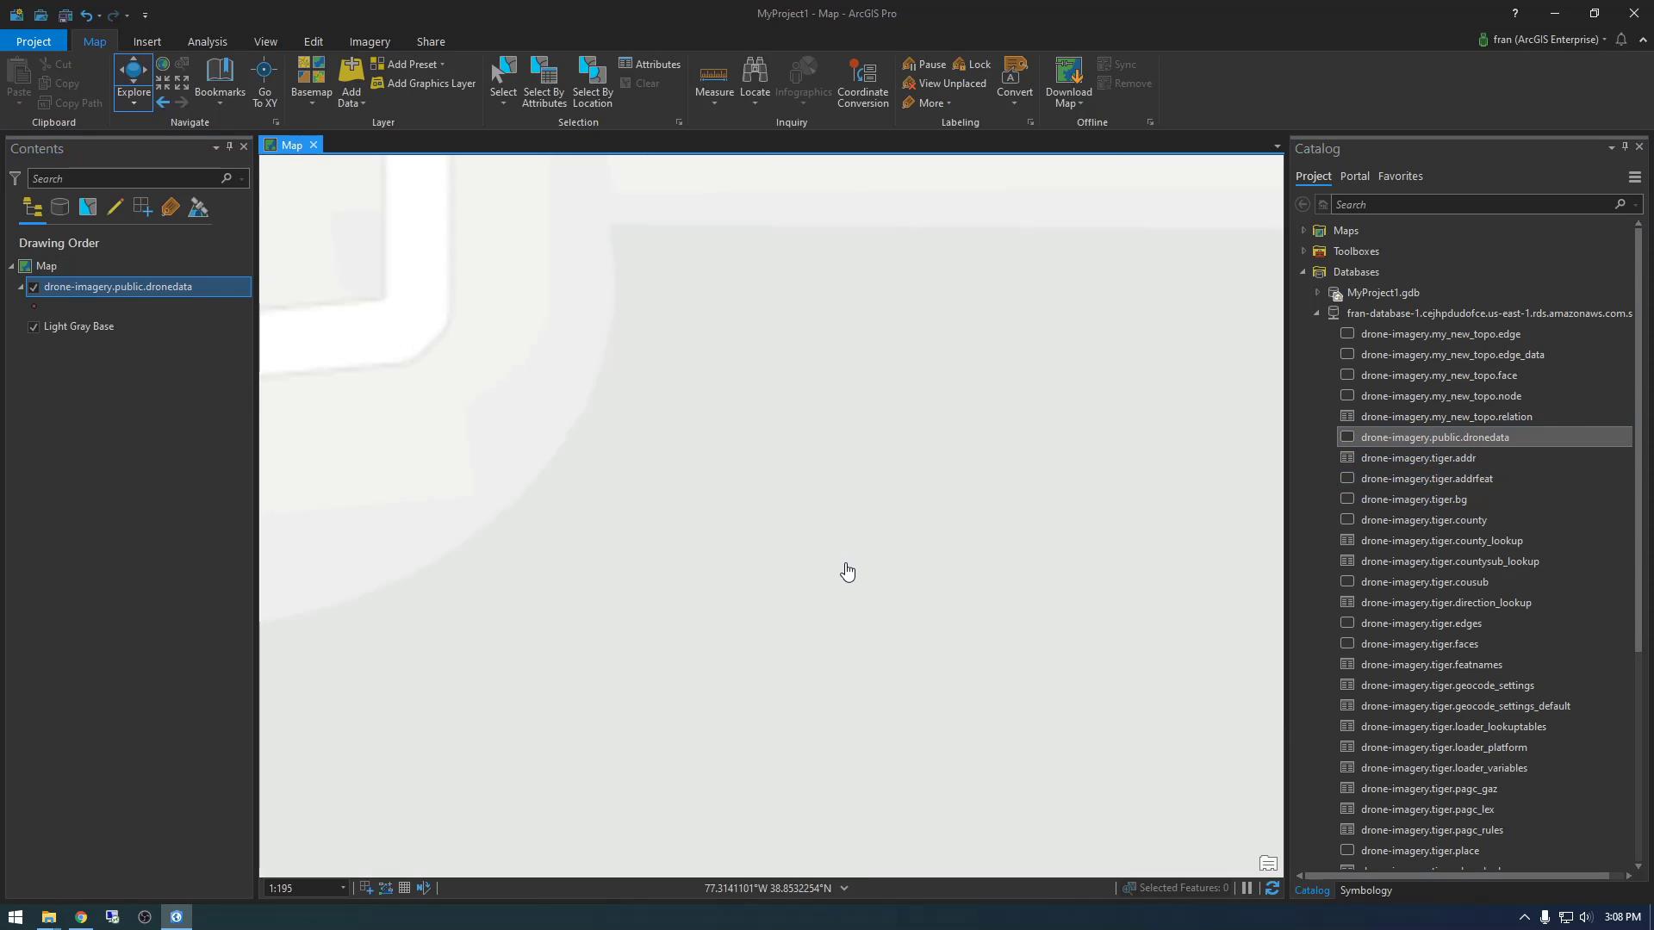
scroll(866, 543, down, 1)
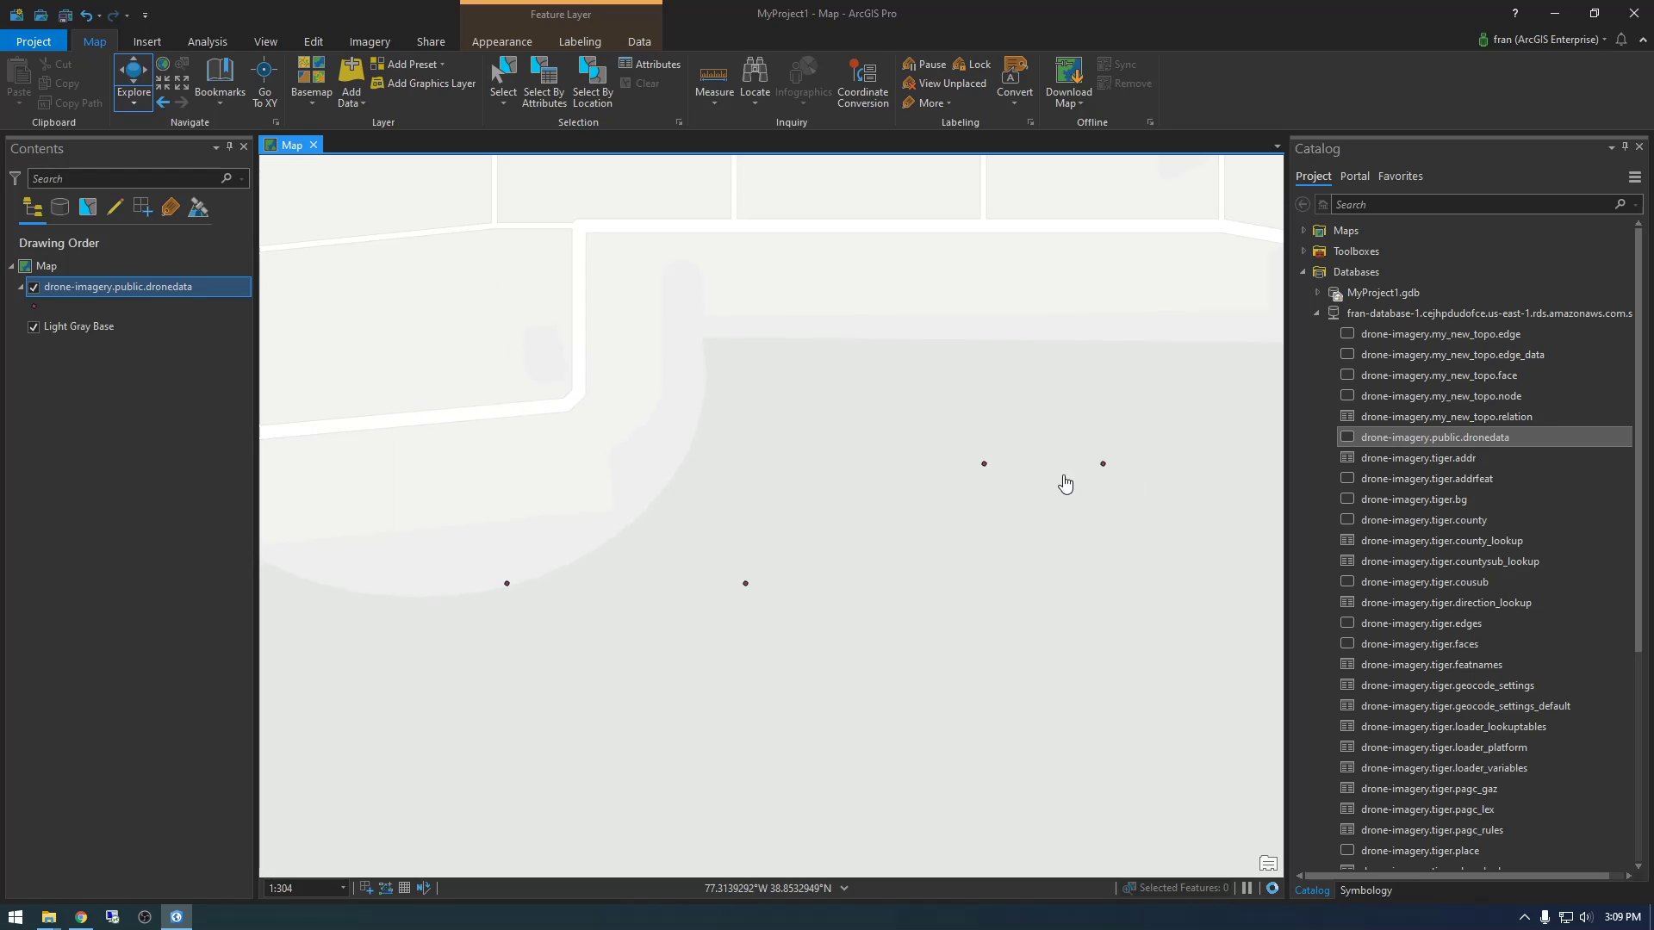
Step: Open the dronedata attribute table, make it taller, and widen the image_date column
right_click(124, 287)
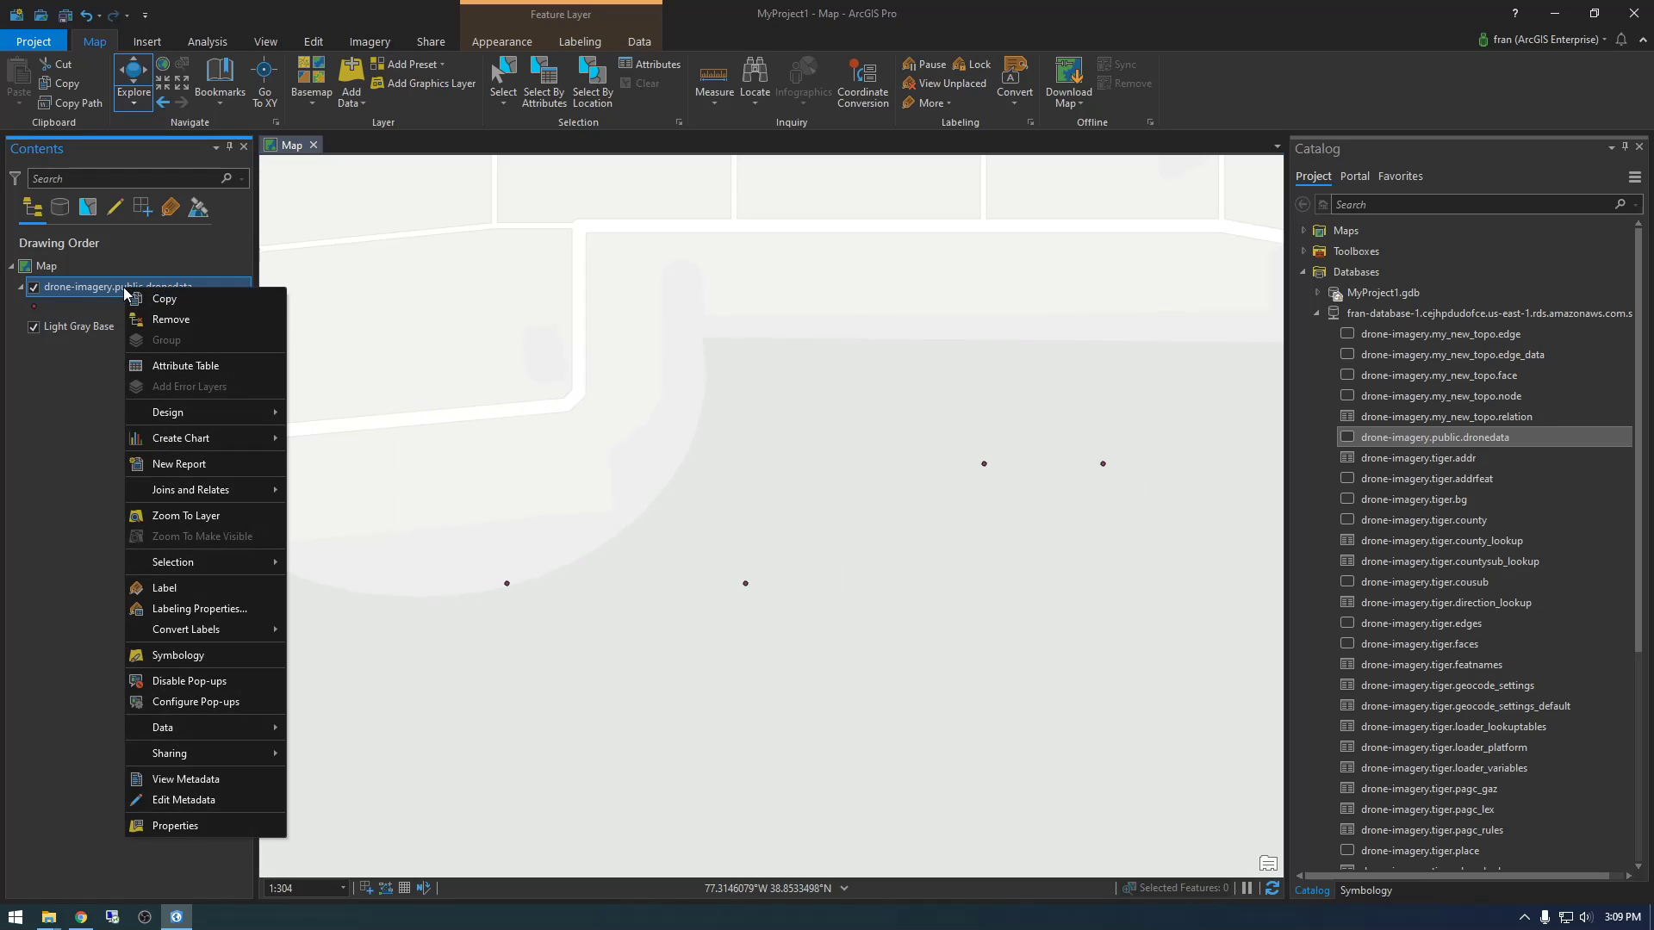
click(161, 368)
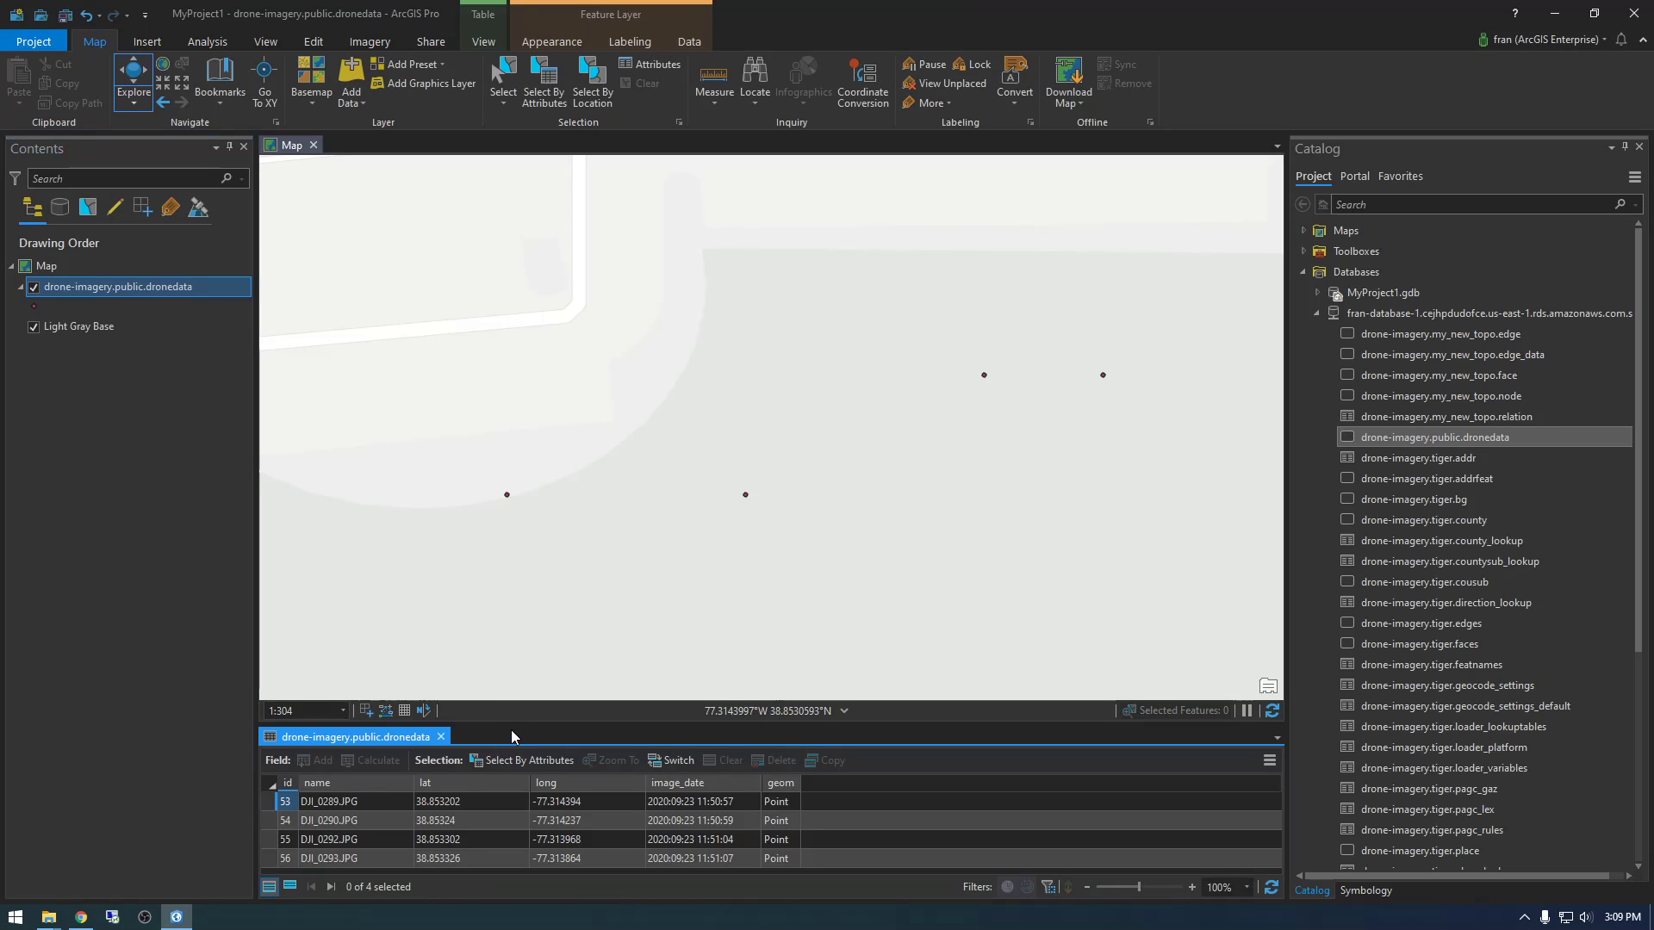
drag(511, 728, 524, 567)
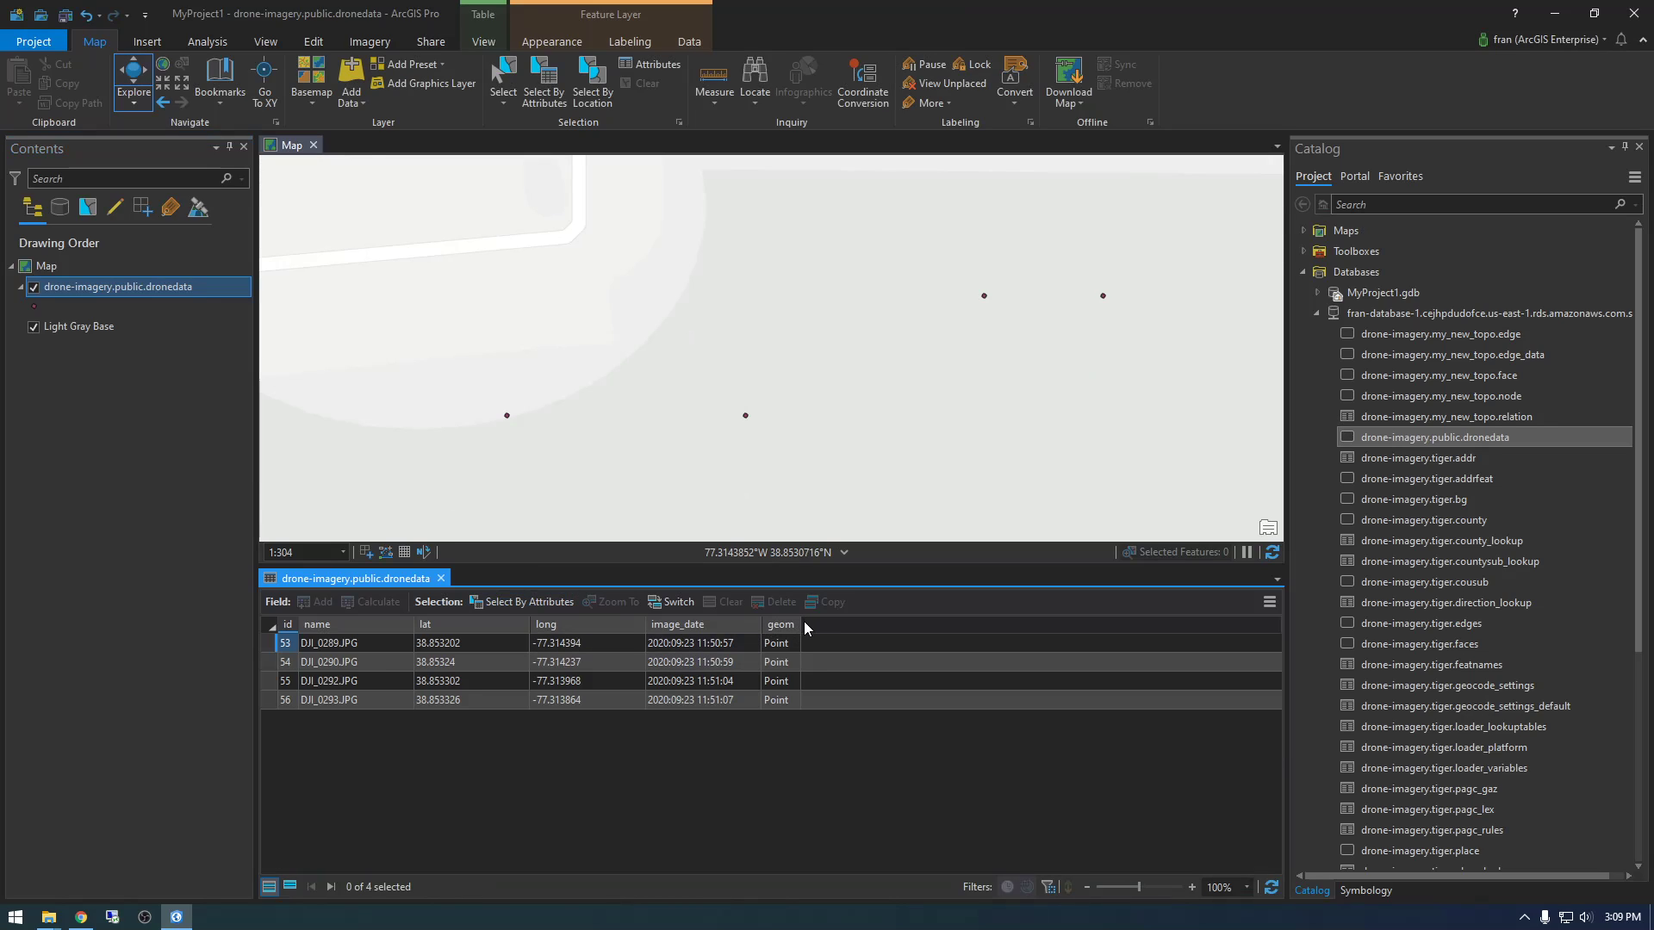
double_click(762, 624)
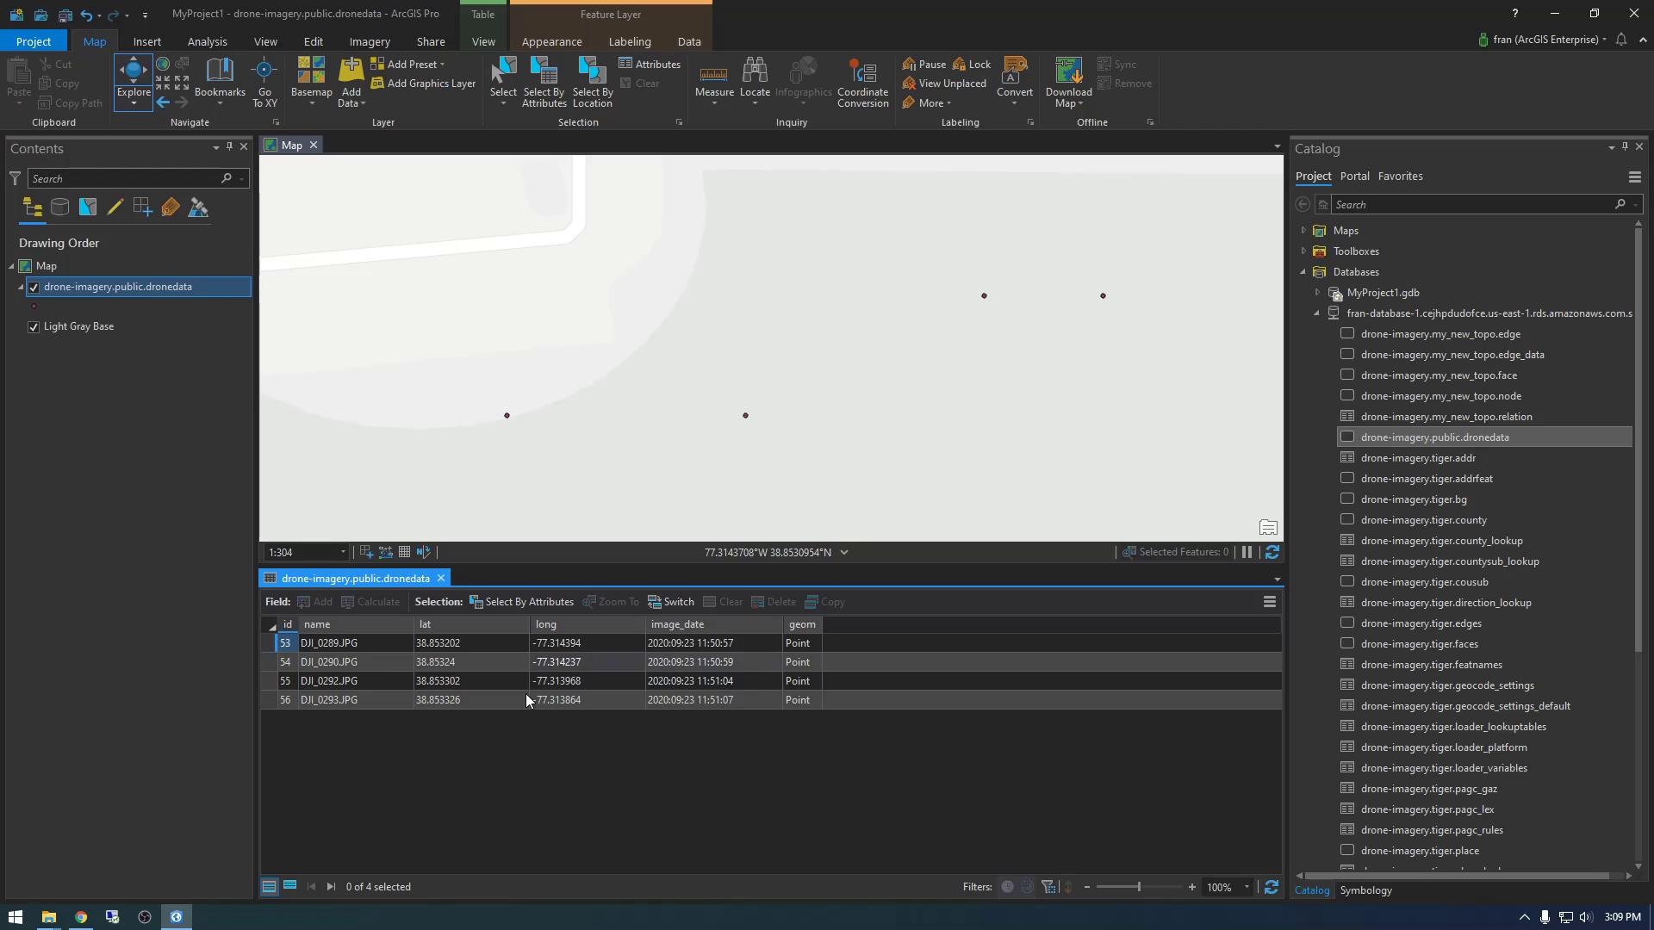
click(80, 917)
Step: Check ImageProcessor's metrics and the Lambda dashboard's four invocations, then return to pgAdmin
click(358, 14)
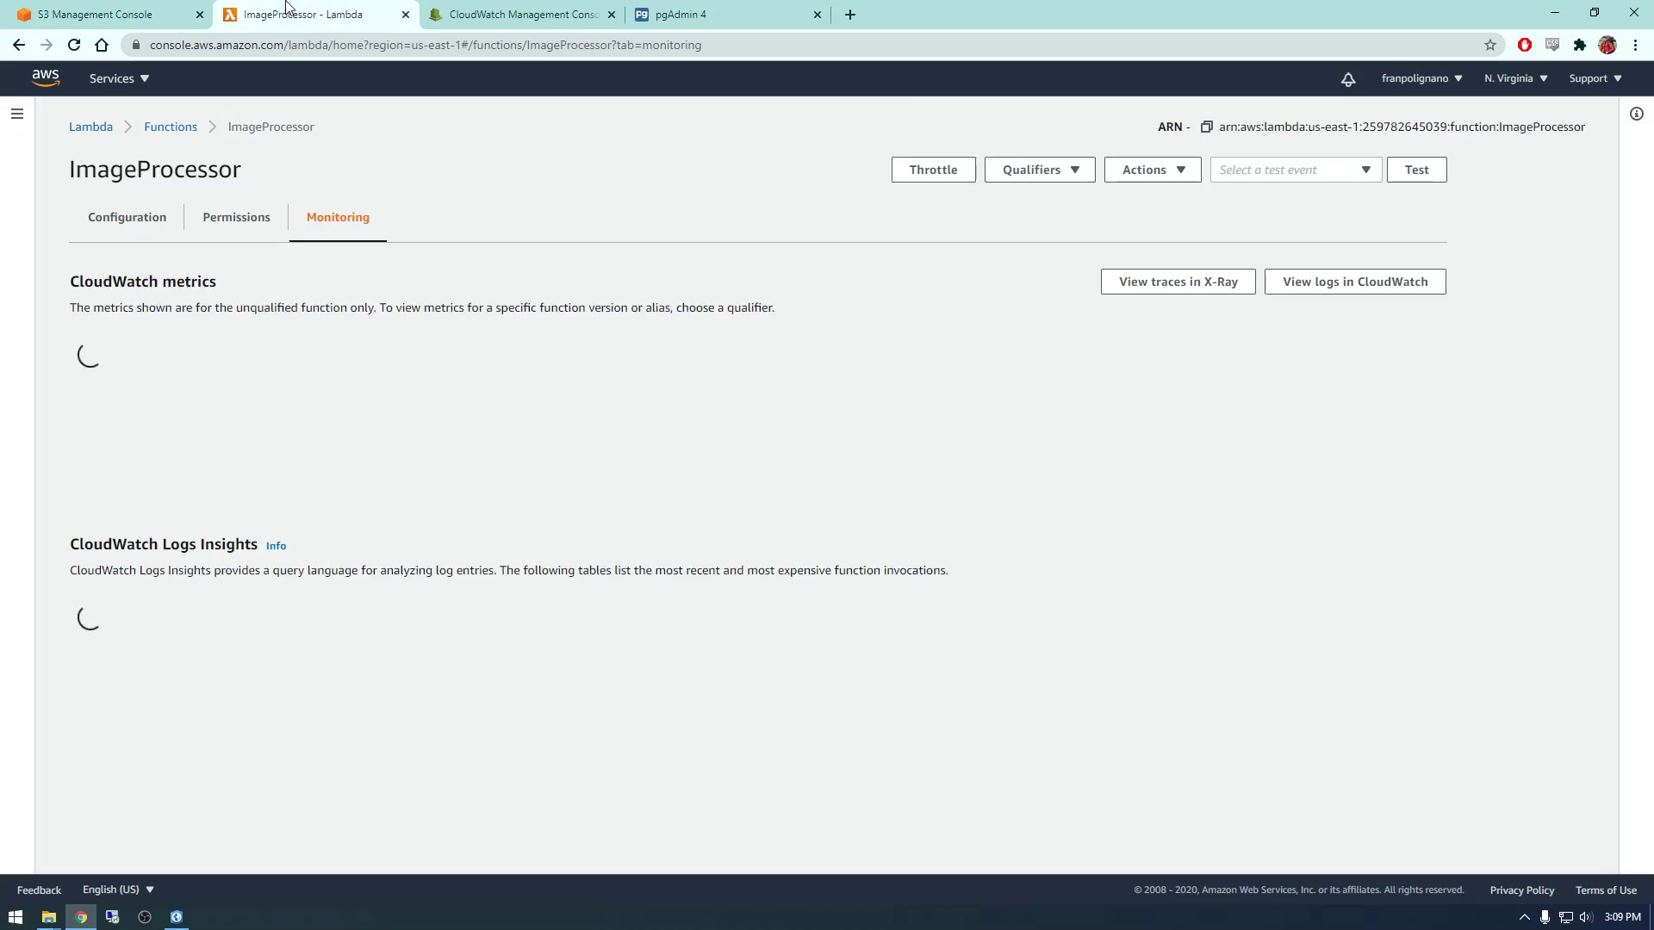
scroll(381, 384, down, 8)
scroll(325, 363, up, 4)
scroll(332, 372, up, 4)
scroll(332, 371, up, 2)
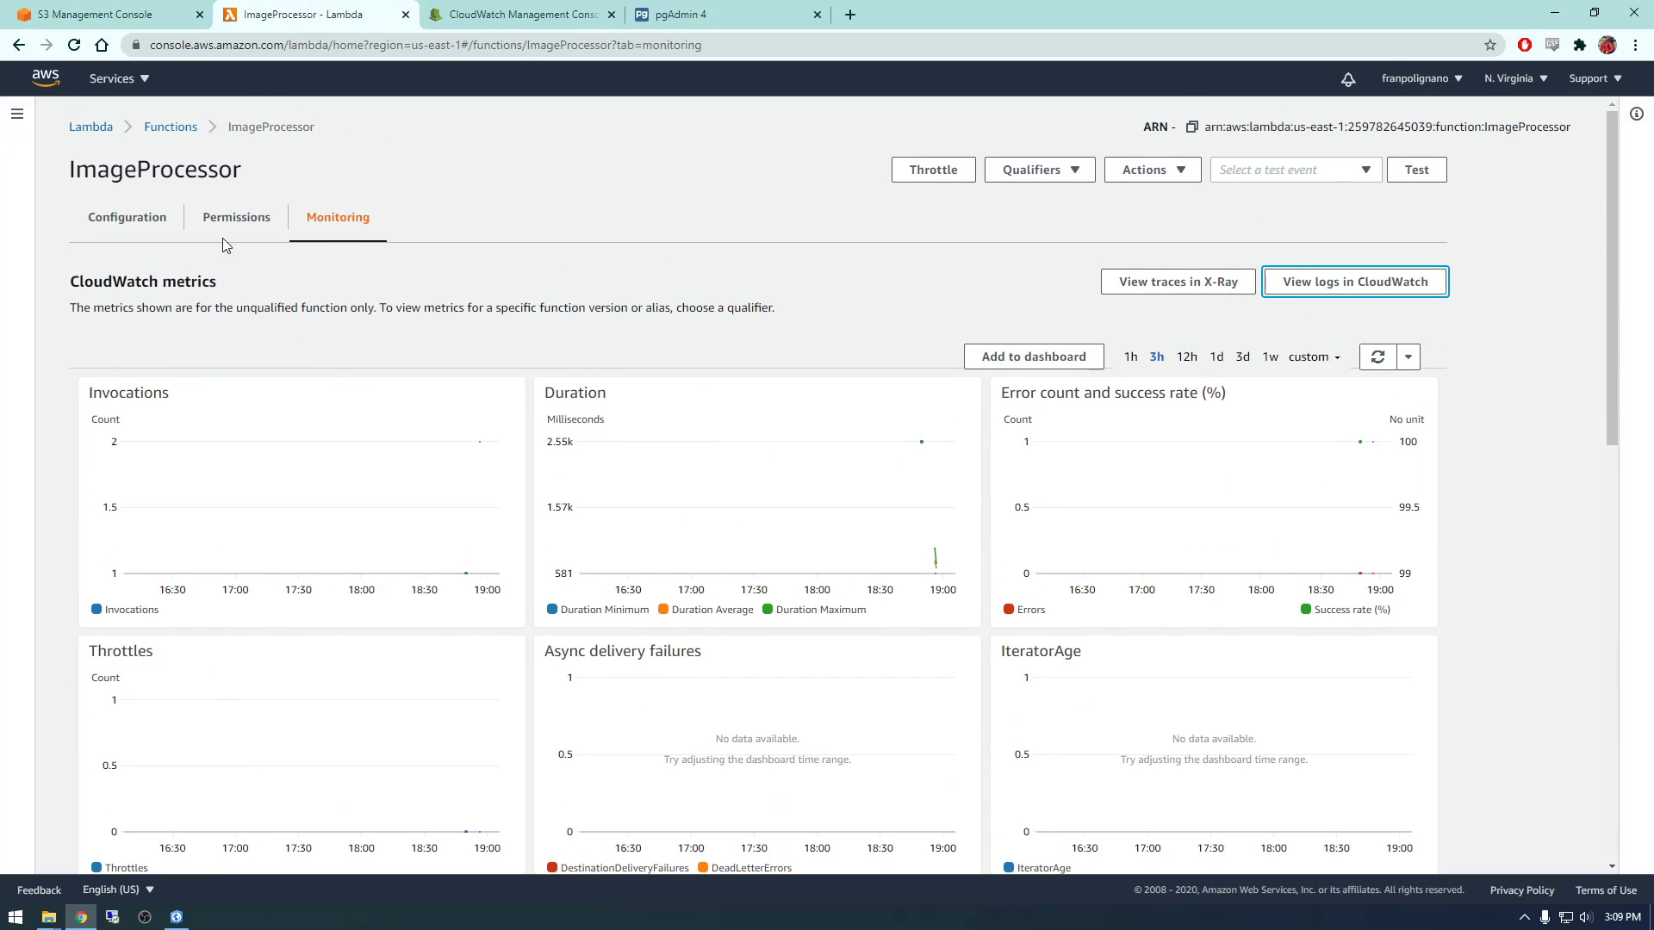
click(93, 129)
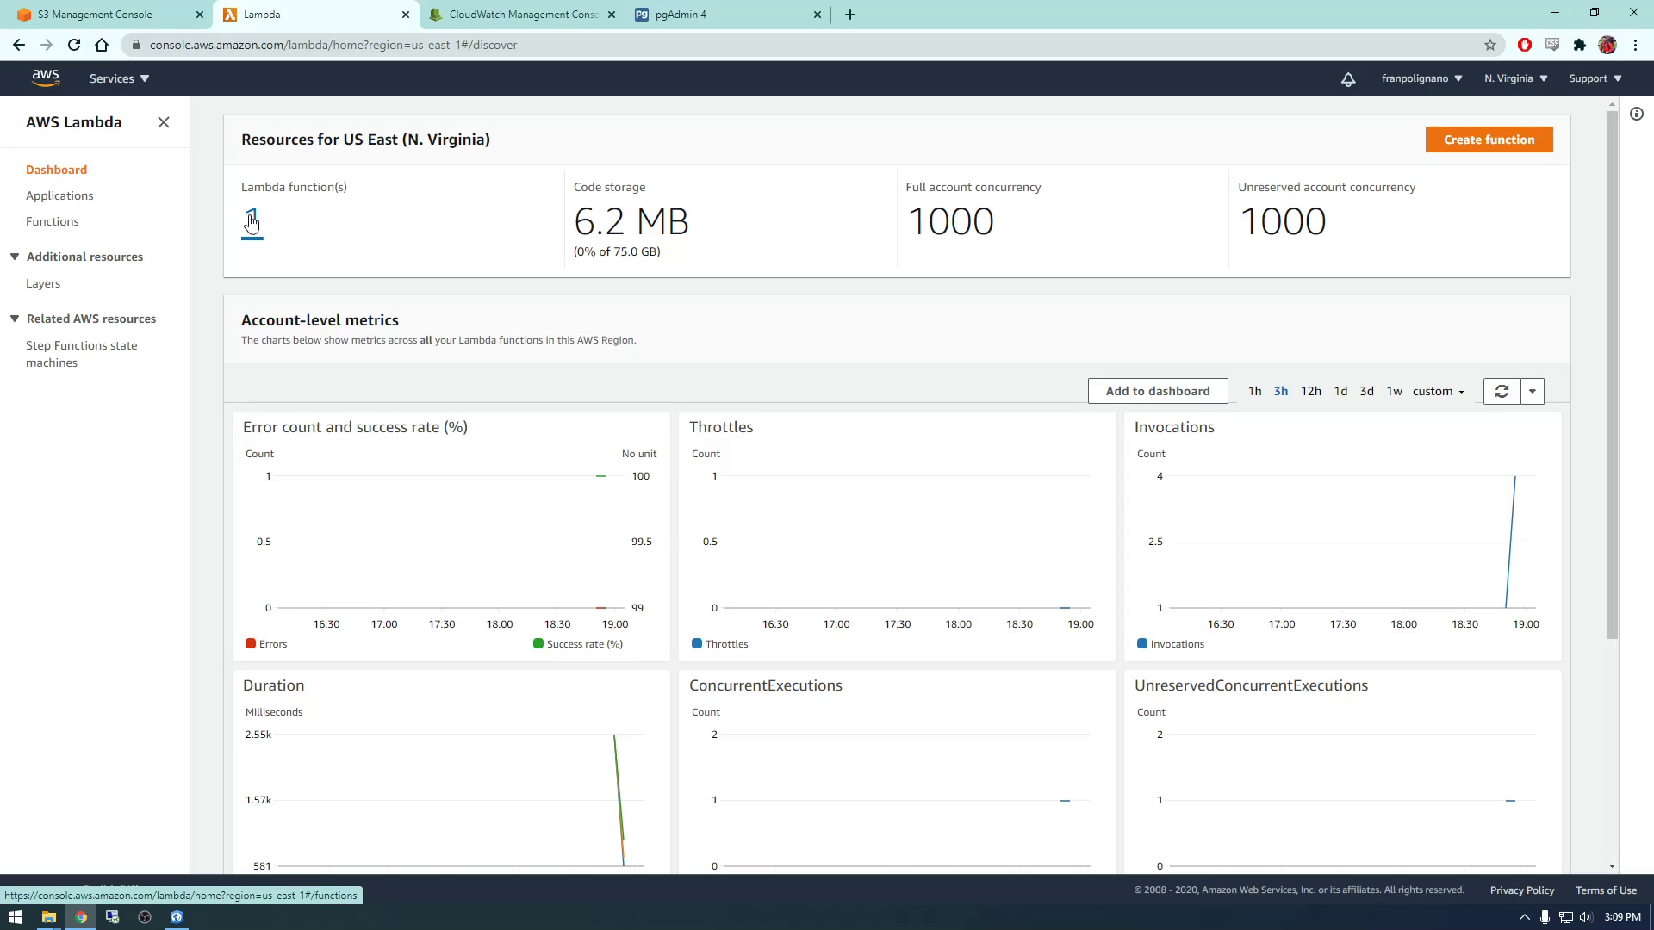
click(745, 10)
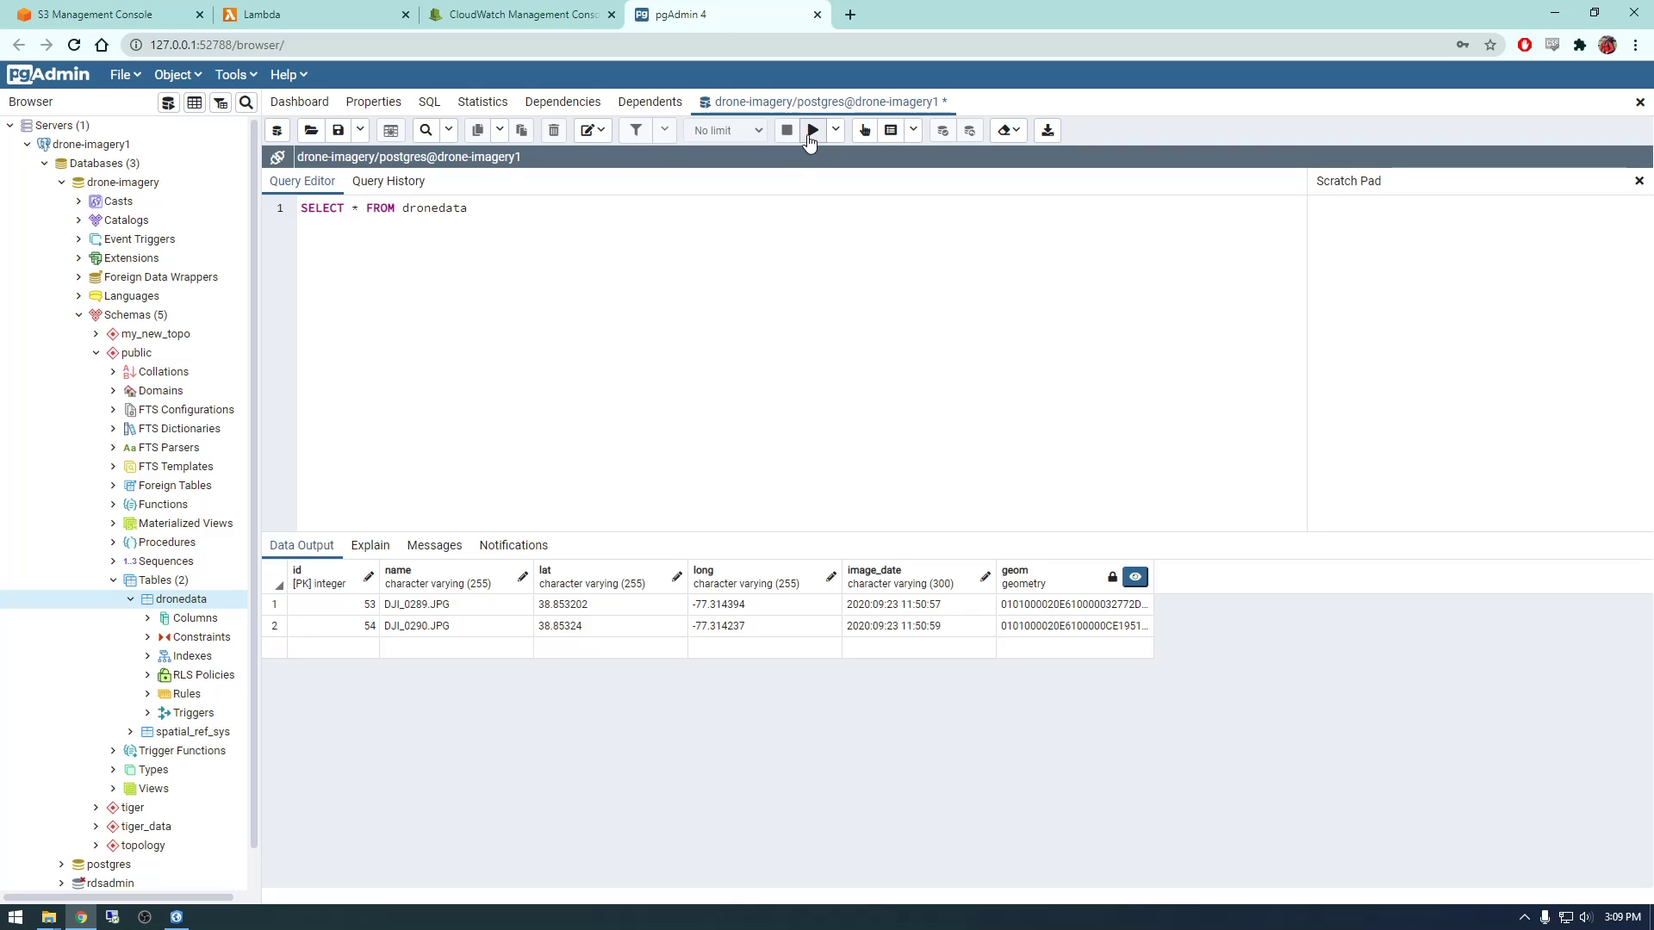
Step: Re-run SELECT * FROM dronedata to show all four photo records, including DJI_0293.JPG
click(812, 131)
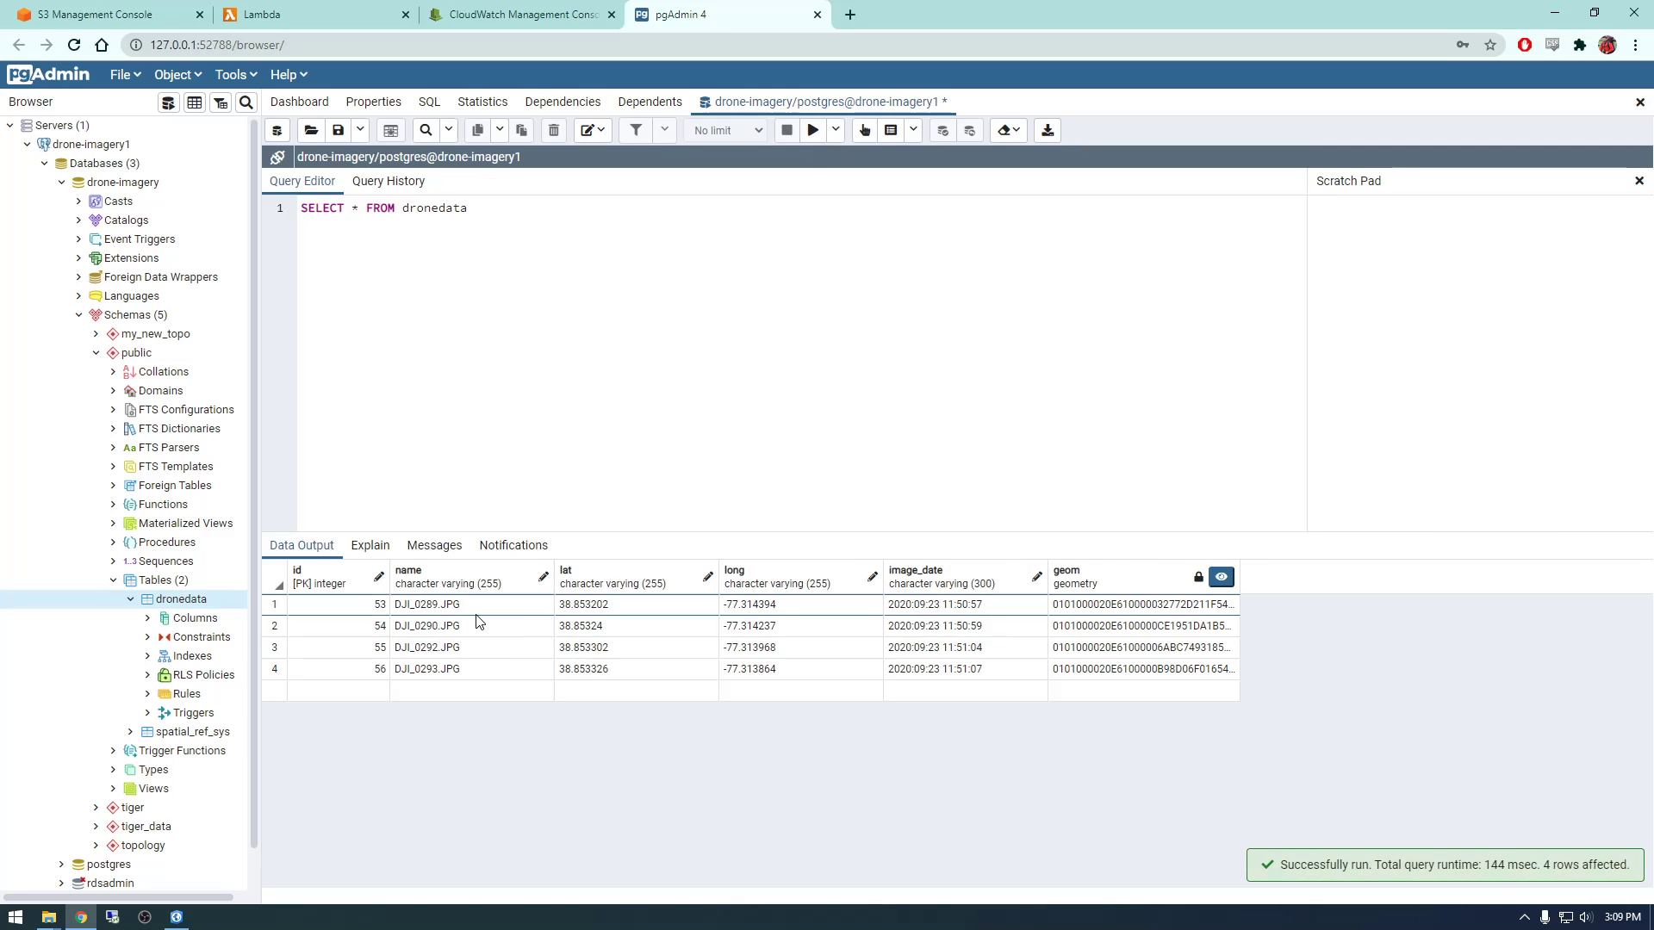